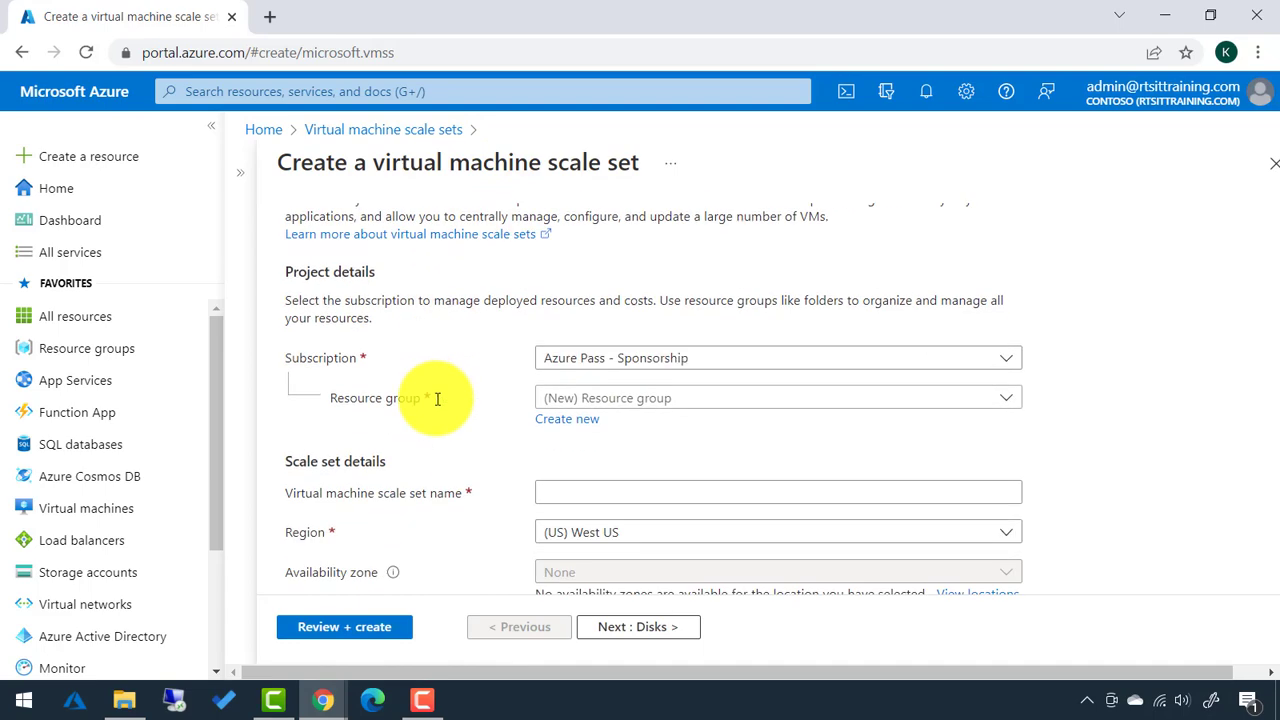
Create the new resource group VMSSRG and enter VMSS-WEB as the scale set name.
click(553, 425)
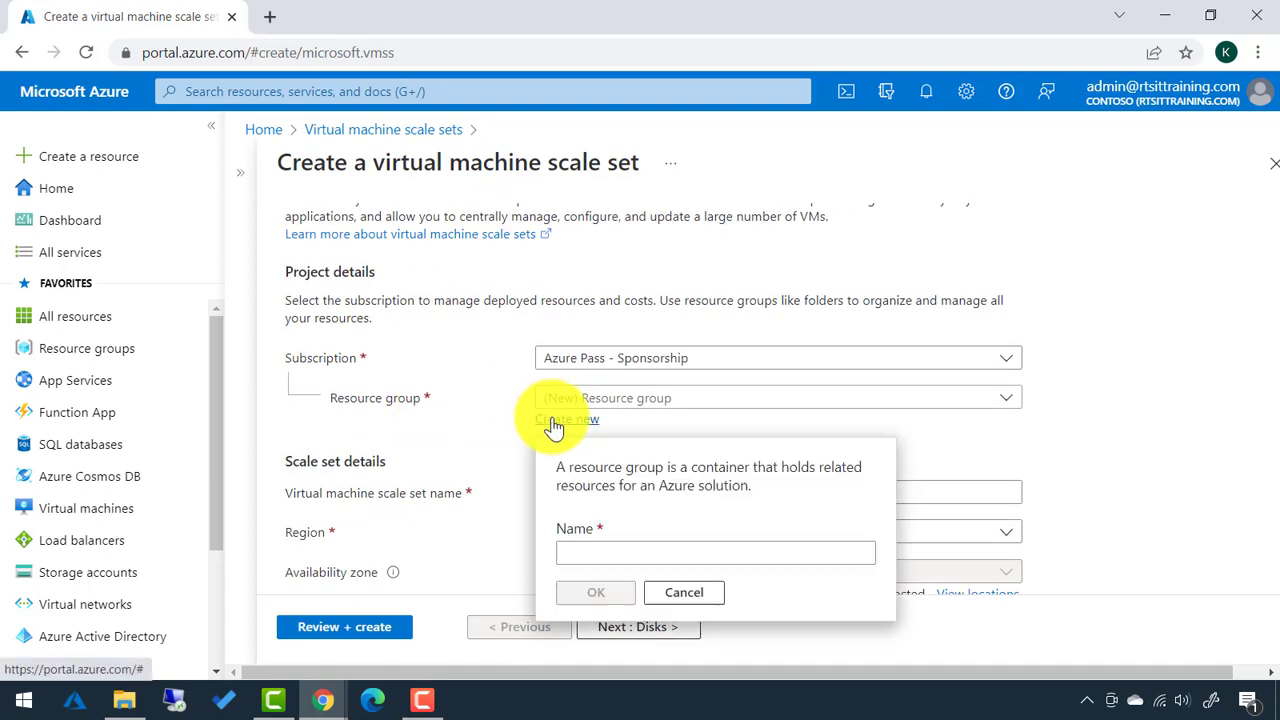
text(VMSSRG)
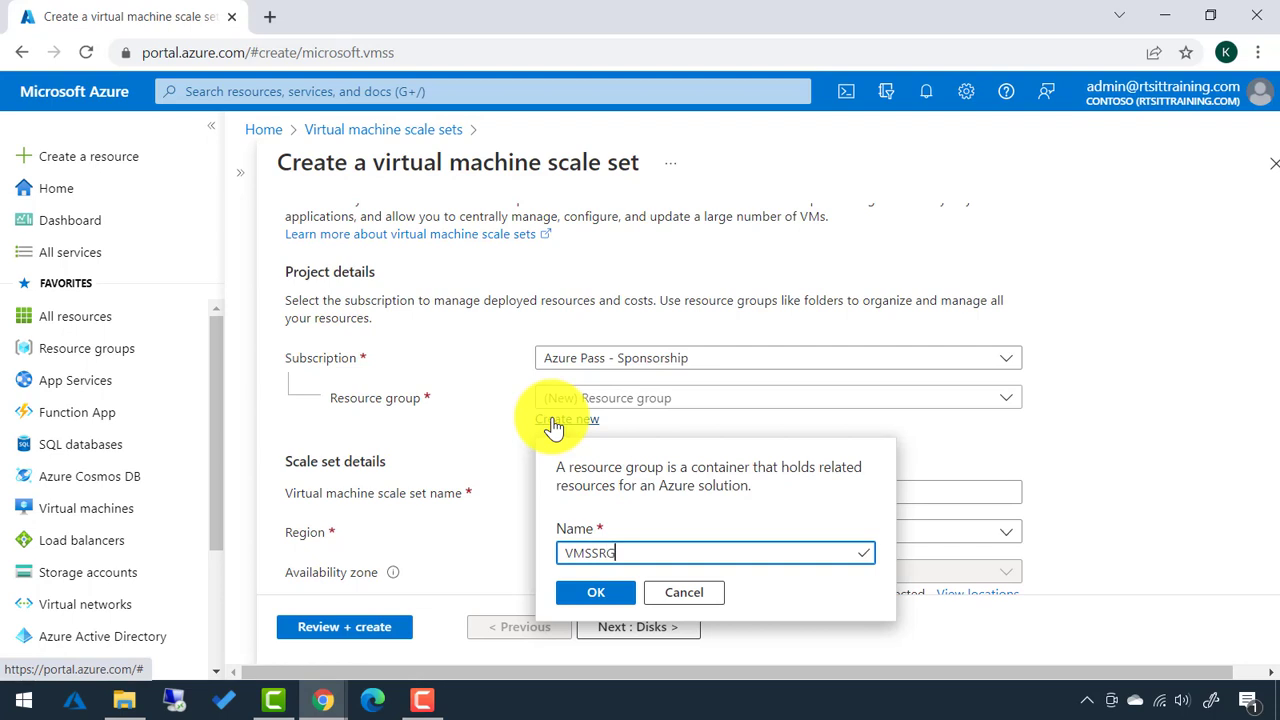
click(590, 600)
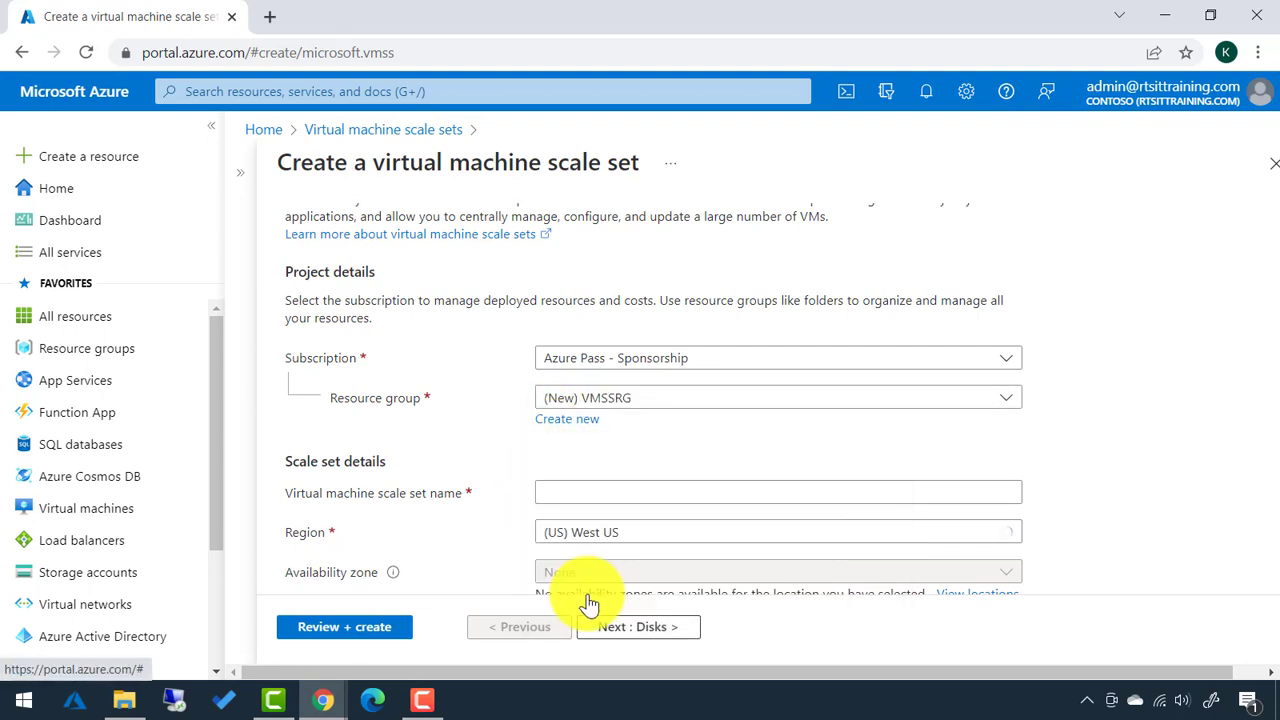
click(558, 496)
text(V)
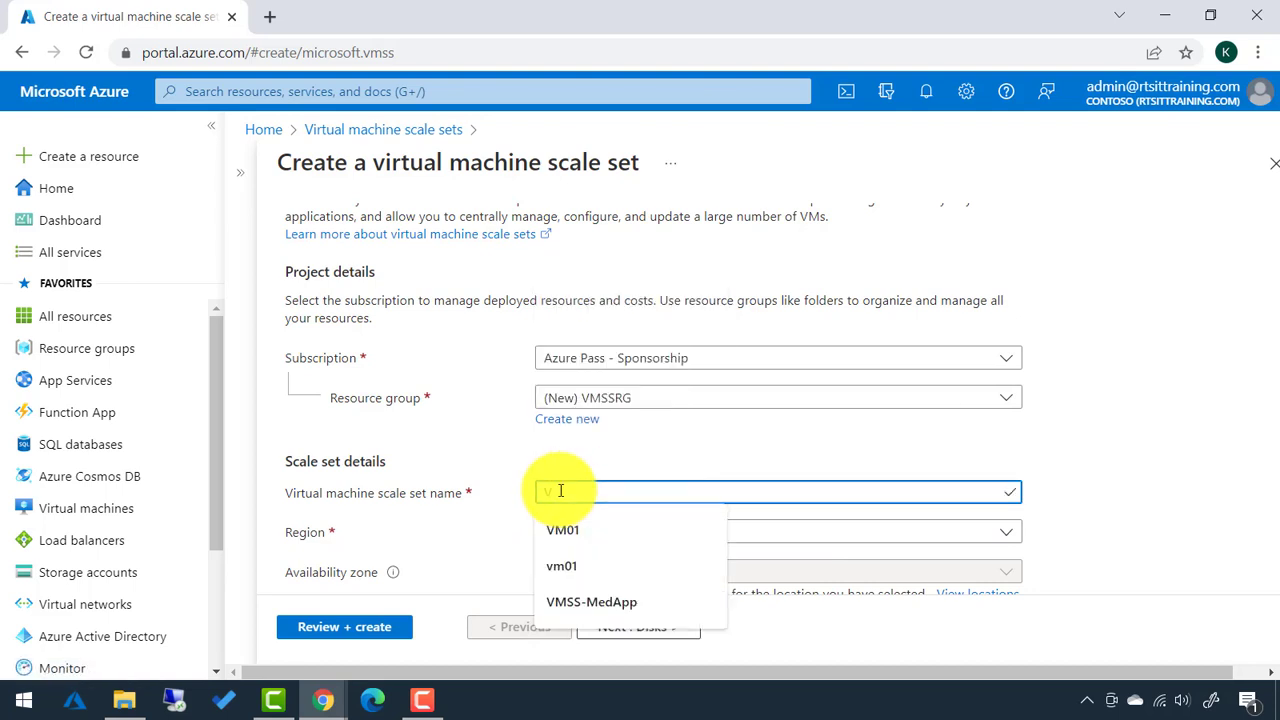
text(MSS-)
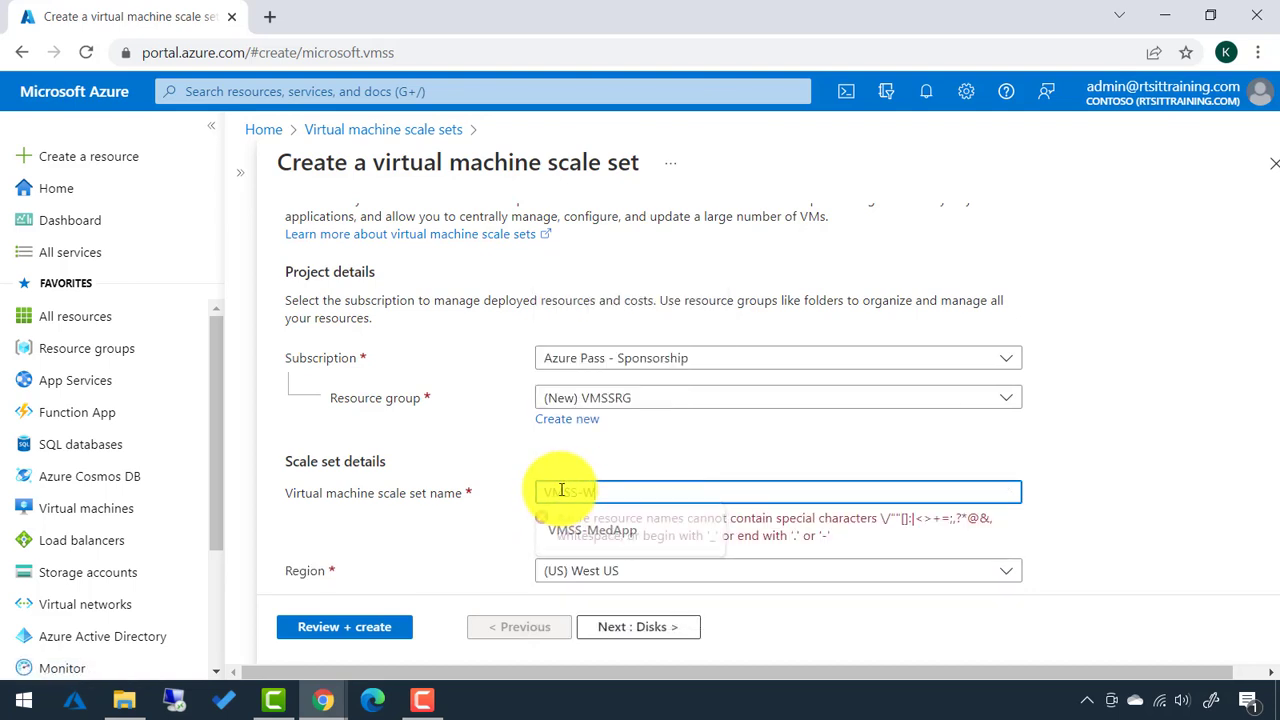
text(WEB)
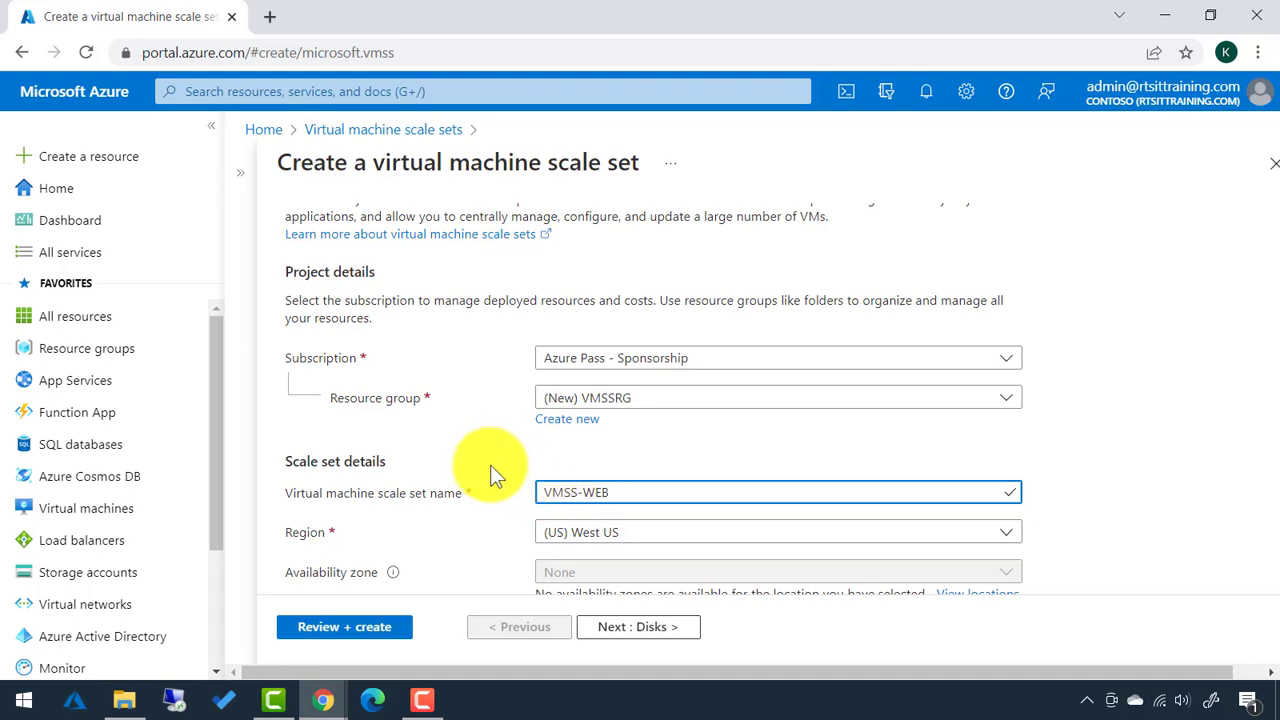
scroll(486, 465, down, 1)
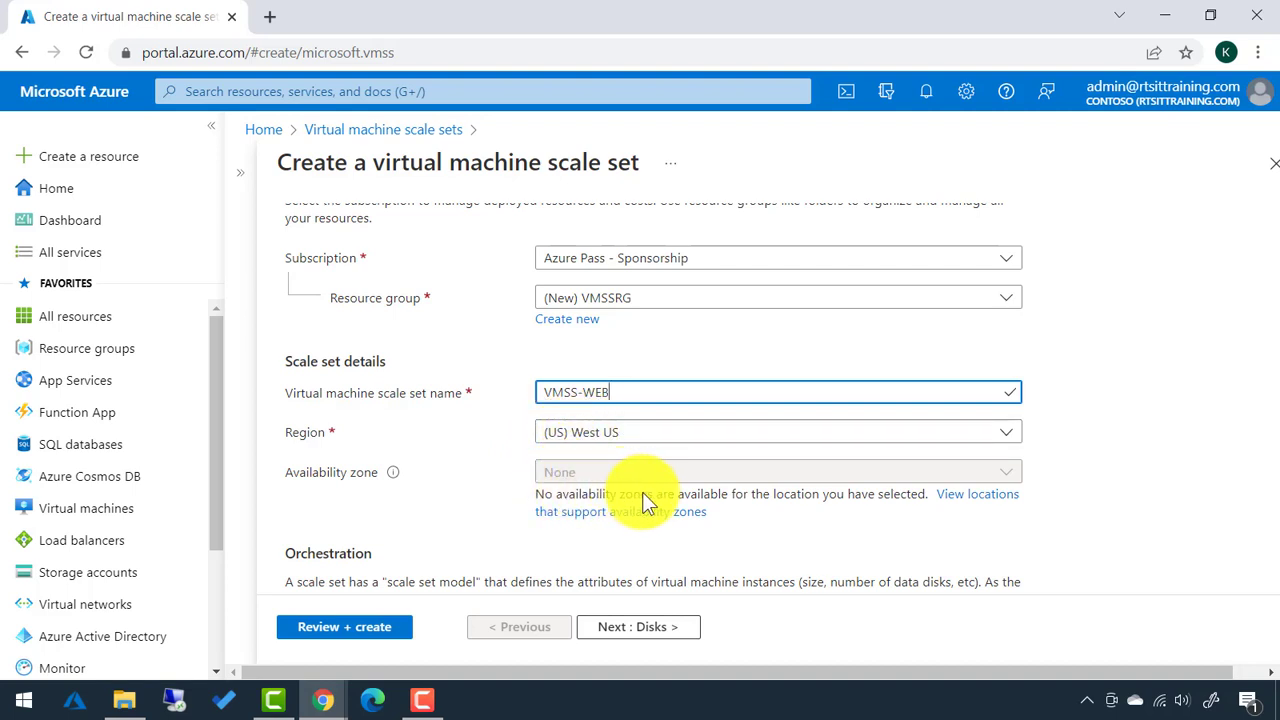
Set the scale set region to (US) East US.
click(630, 435)
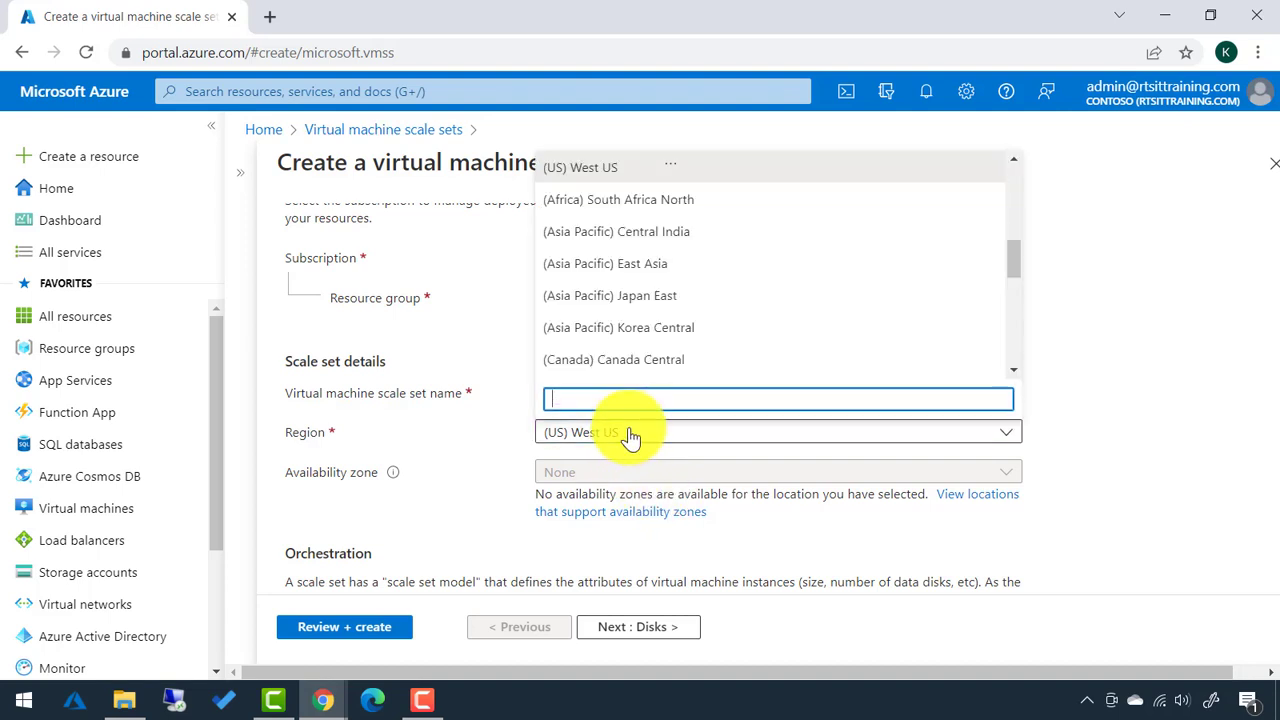
text(eas)
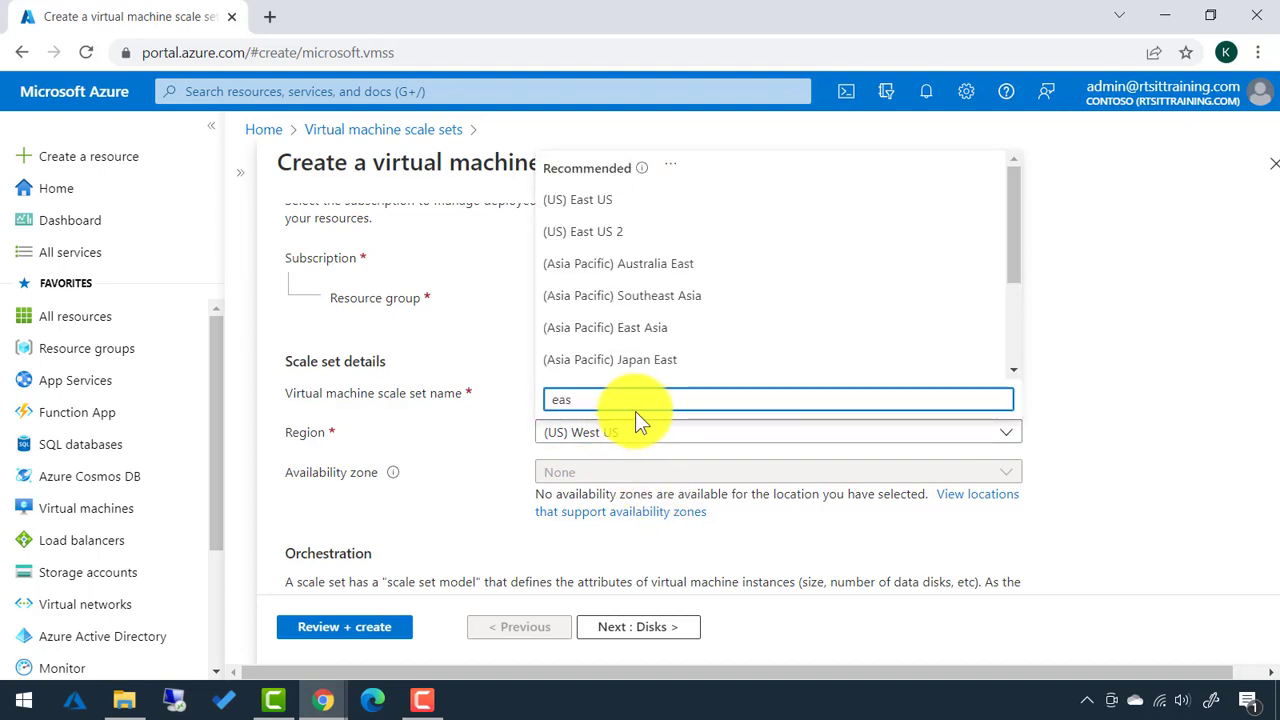
click(611, 201)
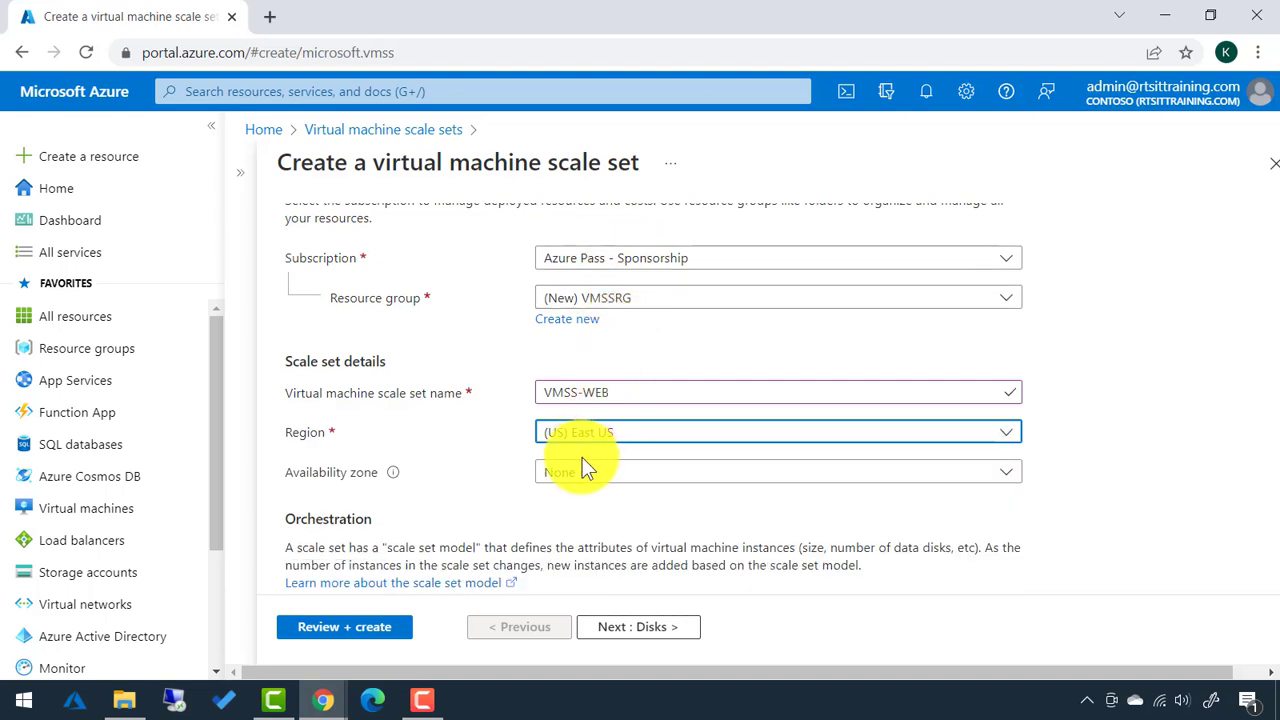
Select availability Zones 1, 2 and 3.
click(587, 475)
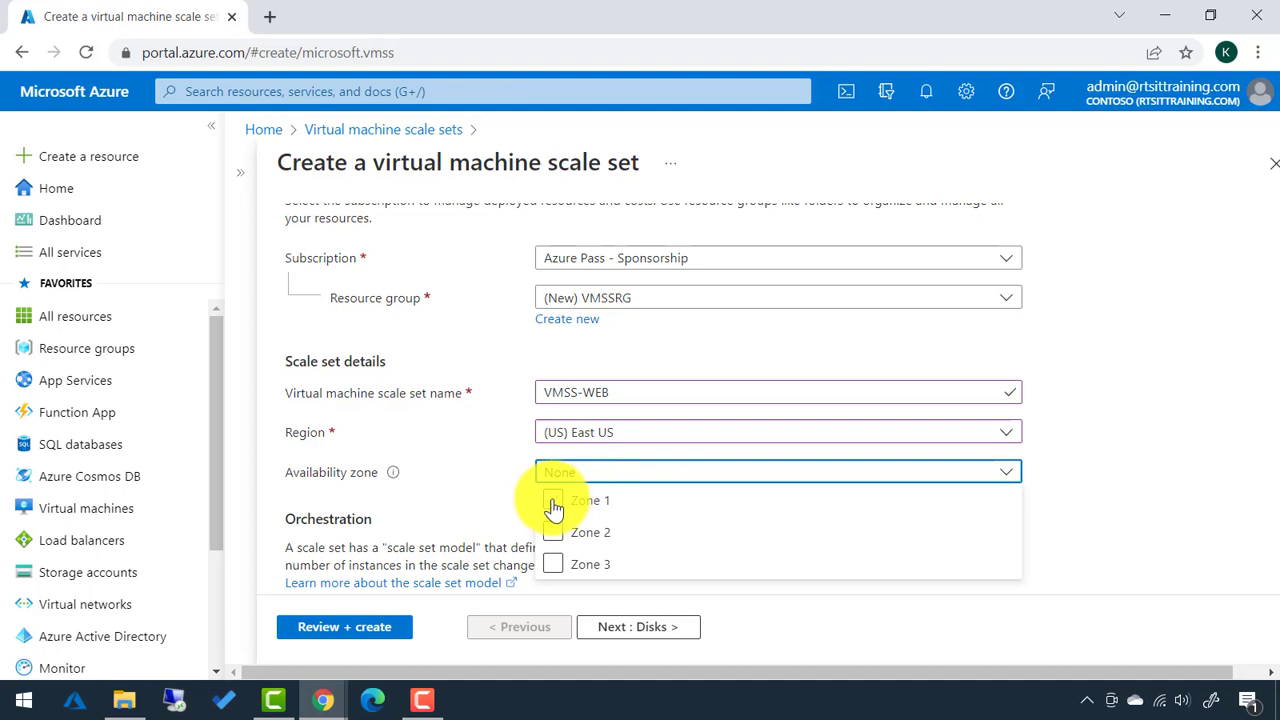
click(557, 503)
click(553, 530)
click(553, 566)
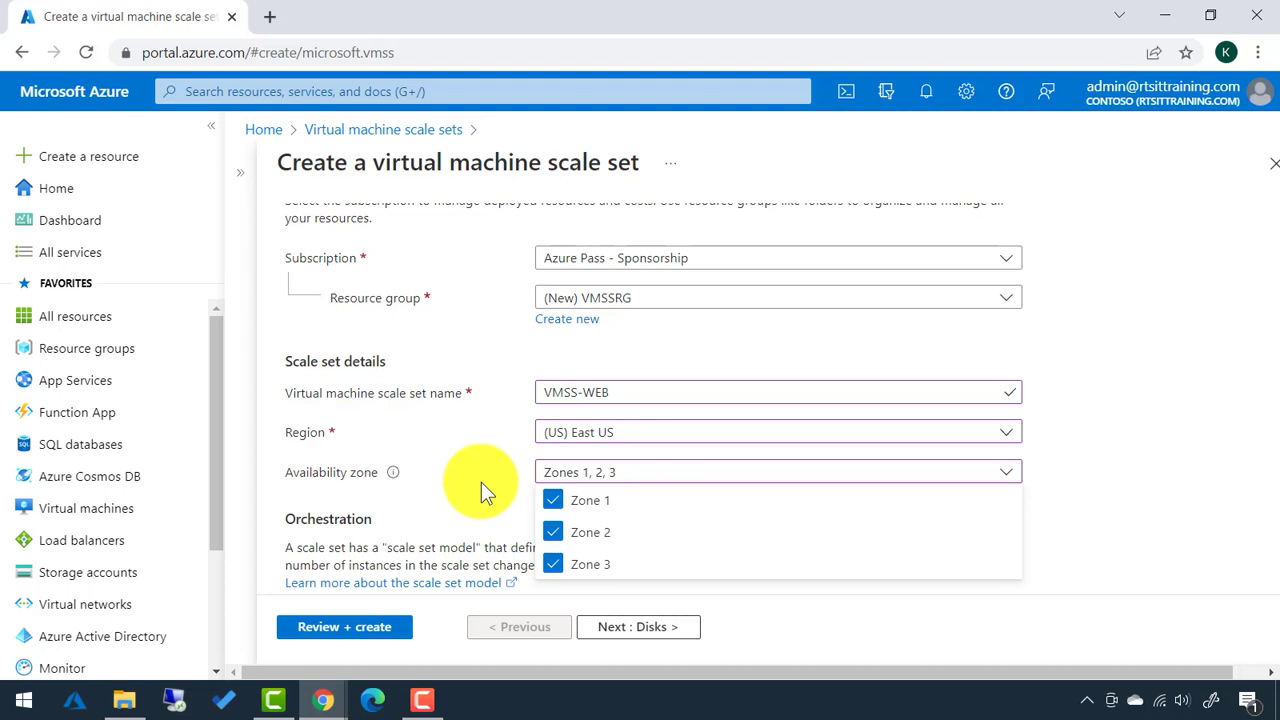
click(481, 484)
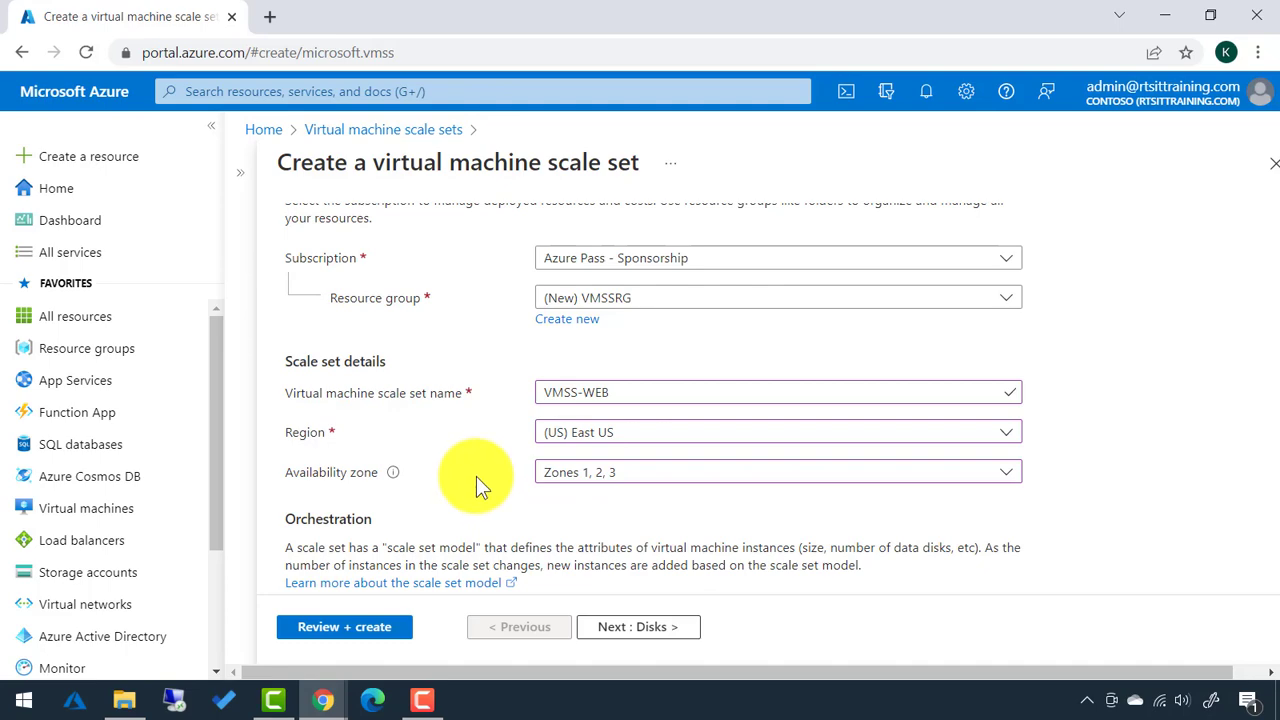
scroll(476, 476, down, 4)
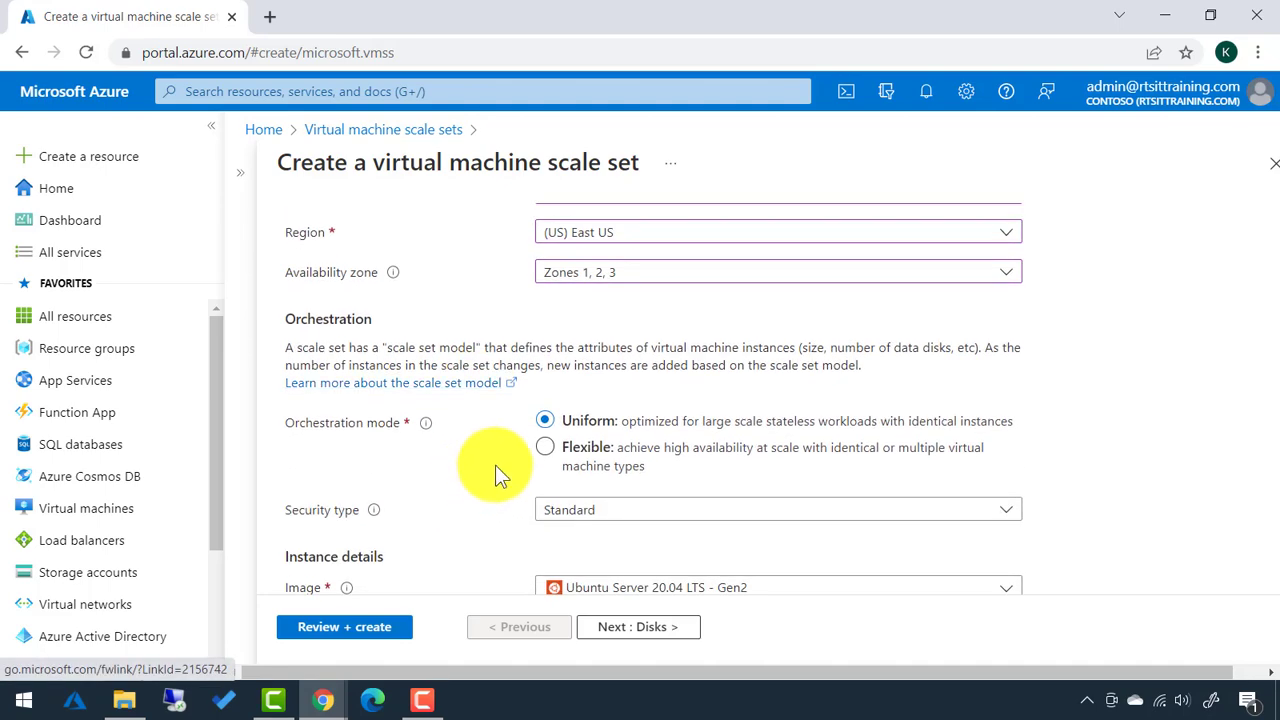
click(545, 455)
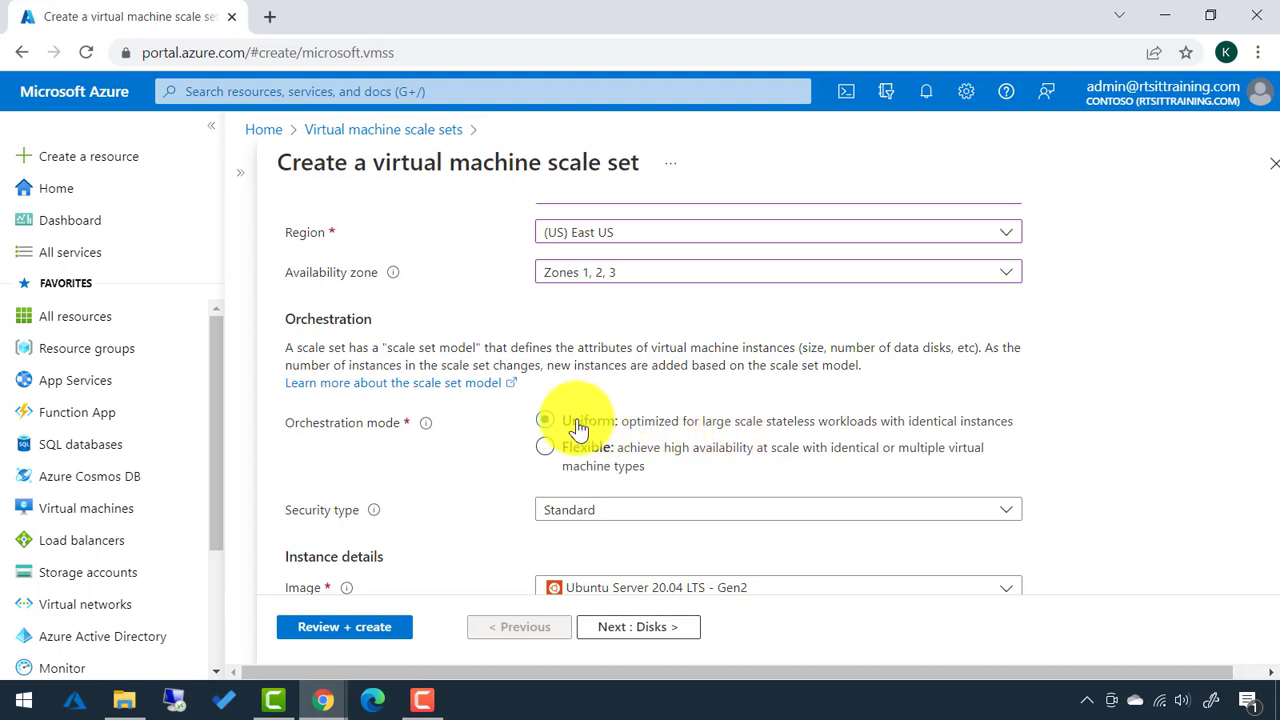
mouse_move(427, 430)
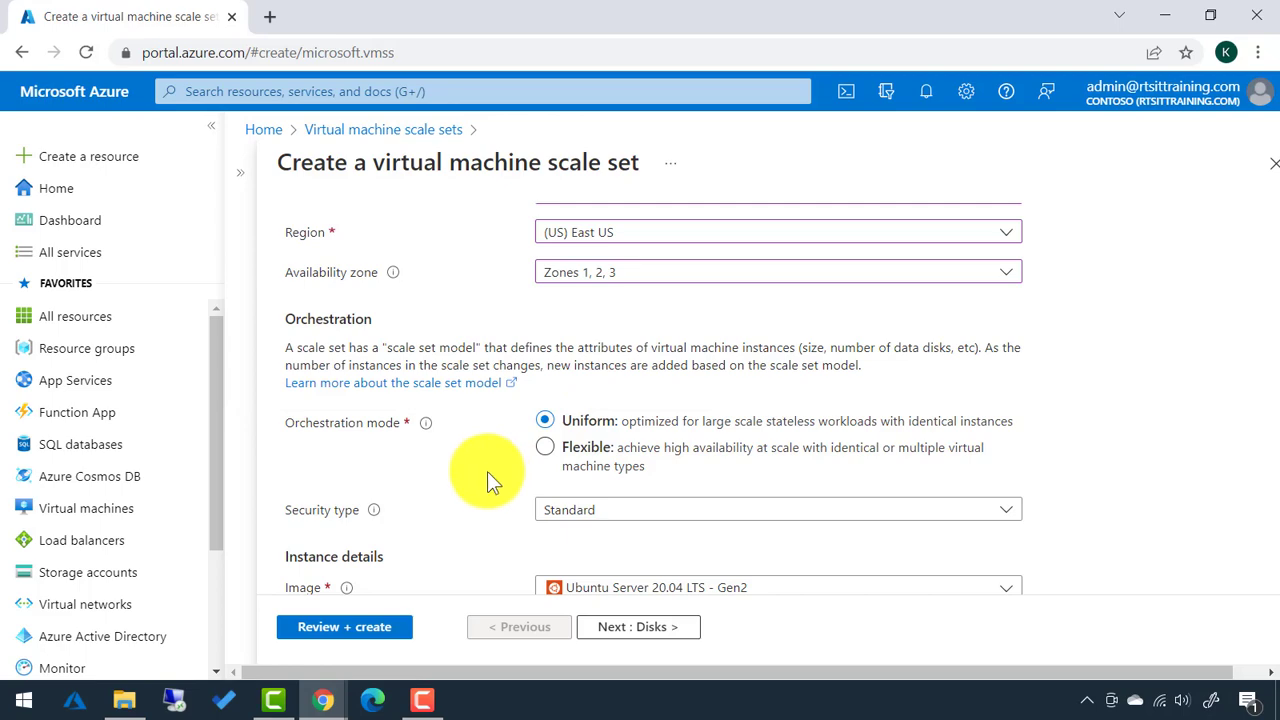
scroll(486, 473, up, 5)
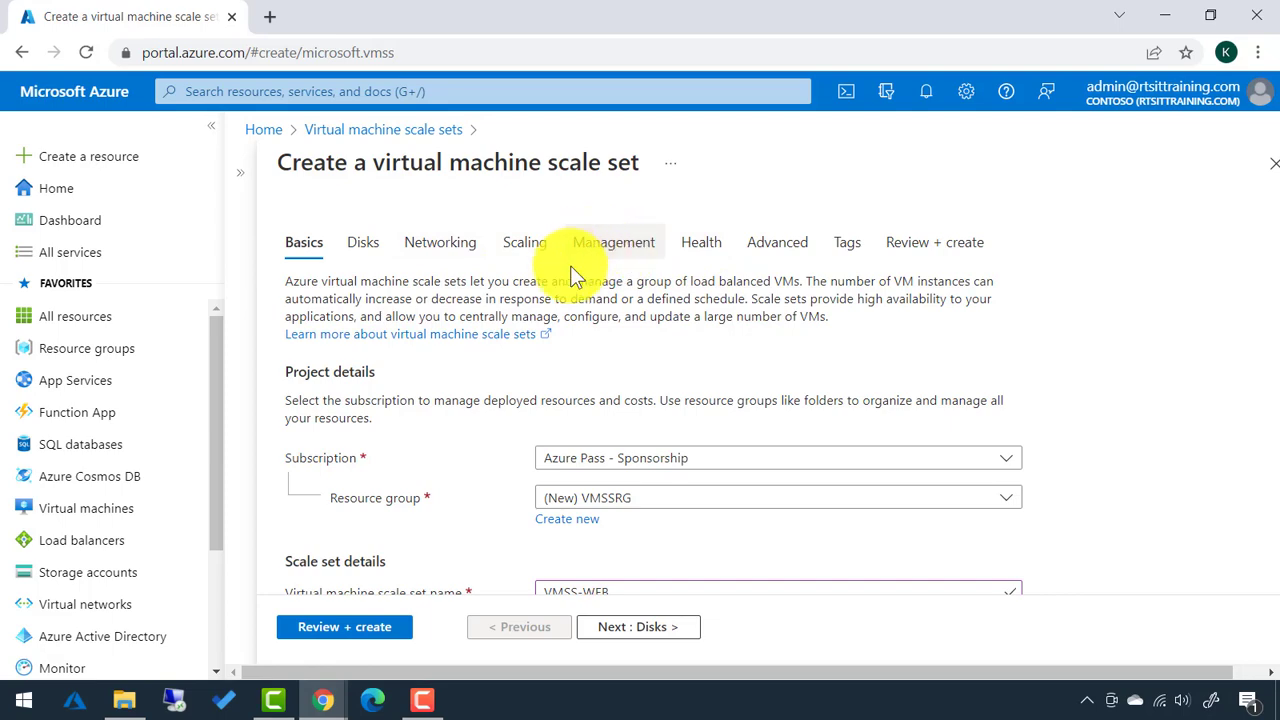
scroll(459, 362, down, 2)
scroll(454, 361, down, 1)
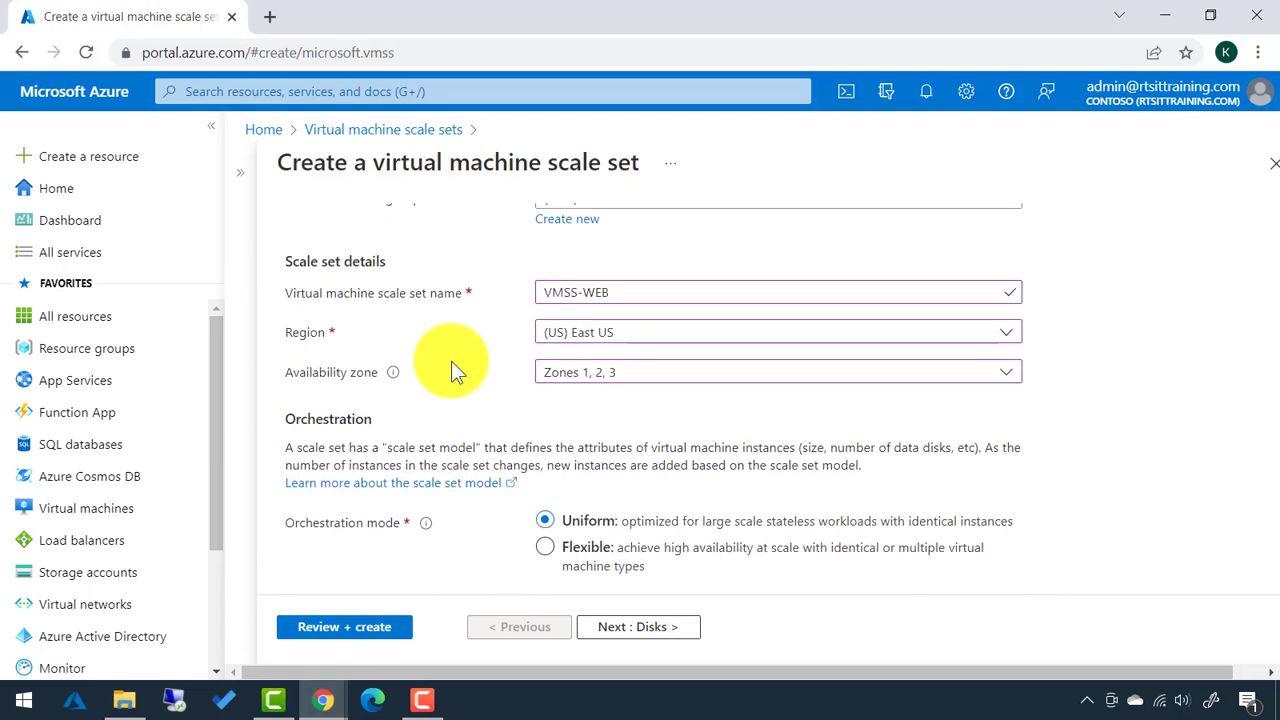
mouse_move(395, 380)
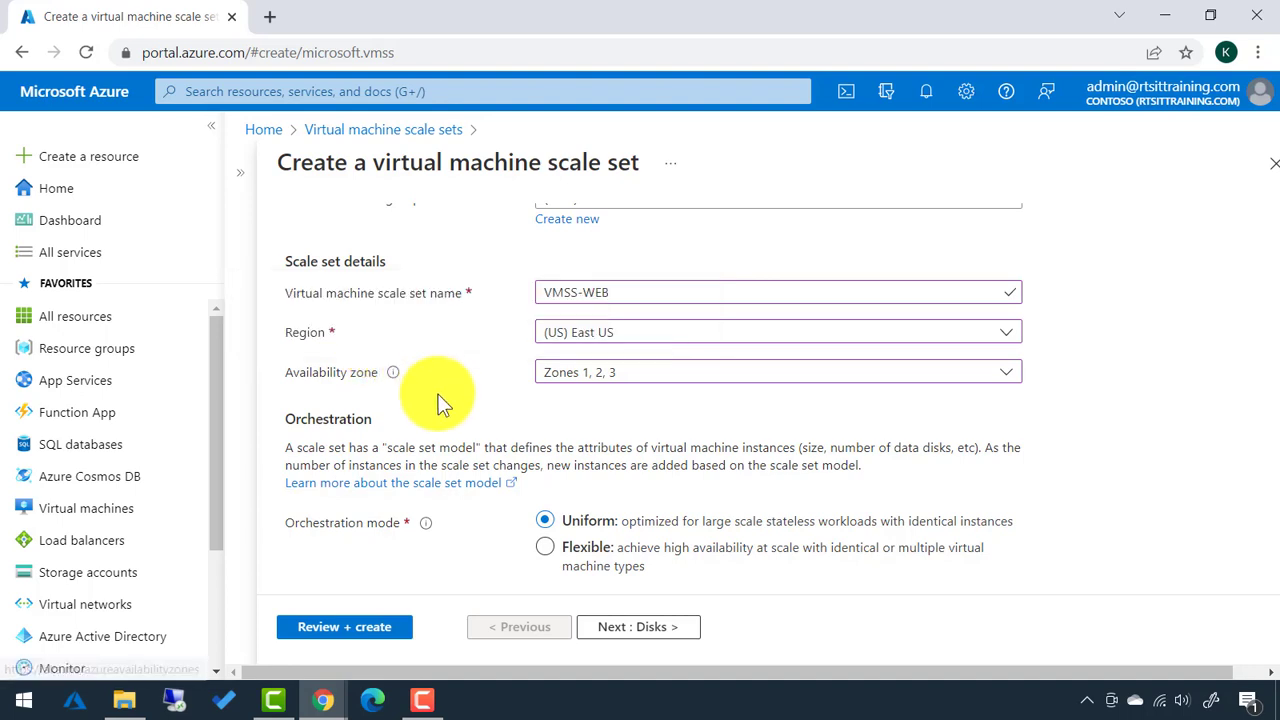
scroll(446, 411, down, 2)
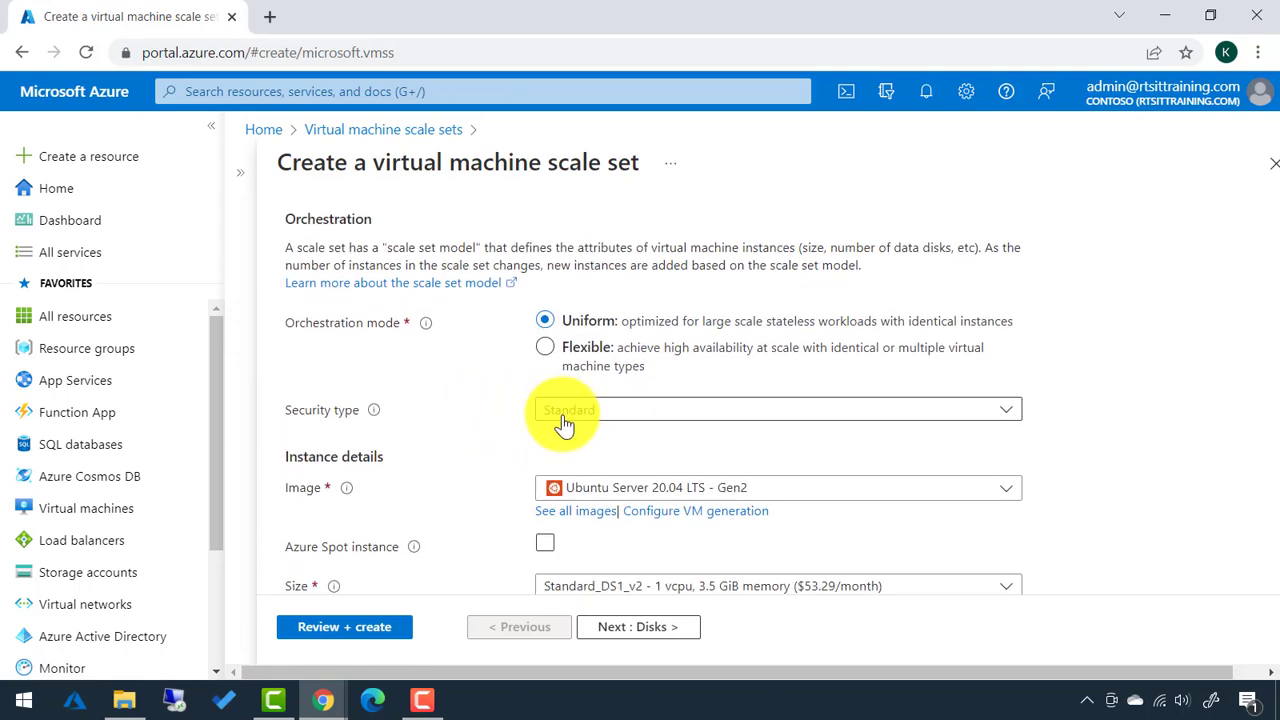
click(565, 424)
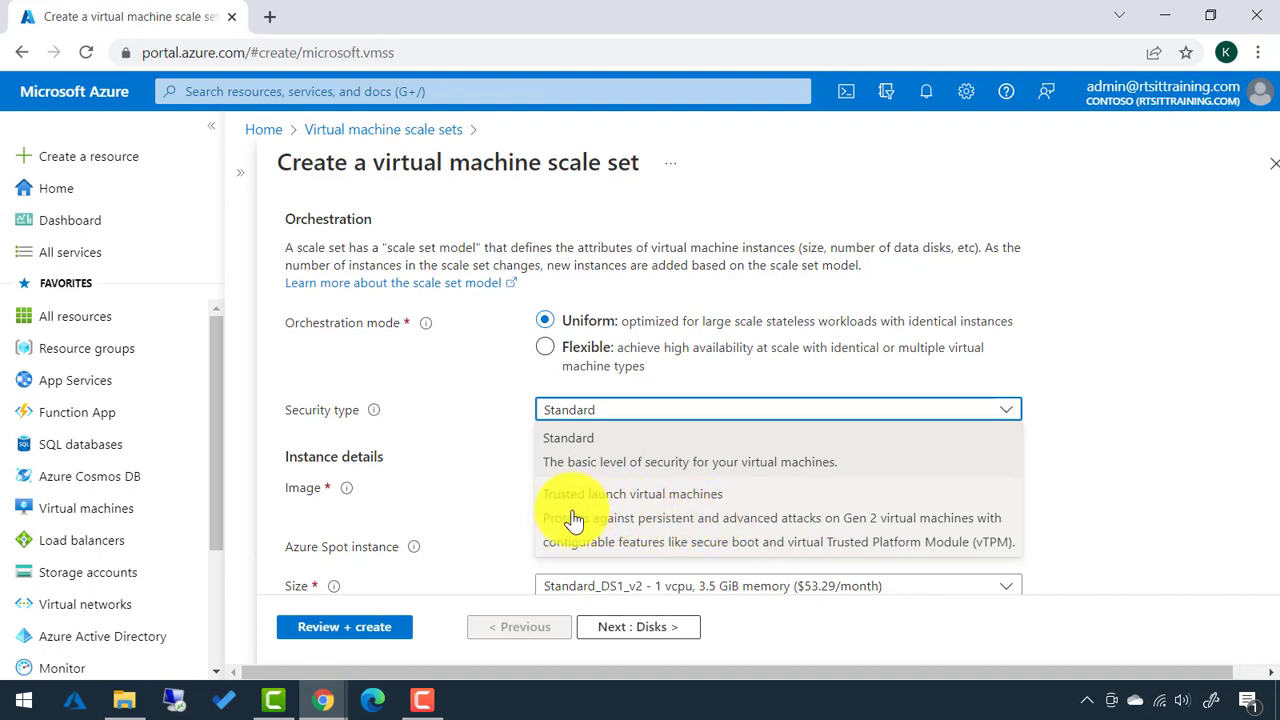
click(492, 512)
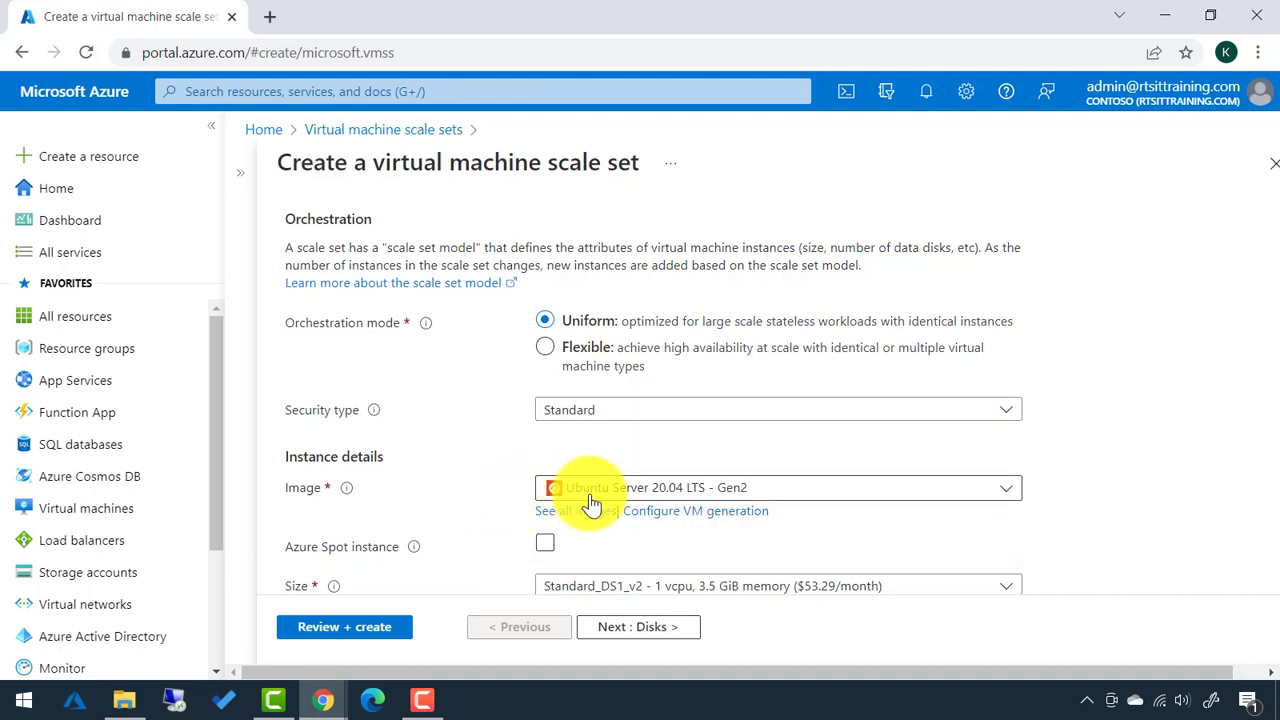
Choose the Windows Server 2019 Datacenter - Gen2 image, sized Standard_DS1_v2.
click(700, 490)
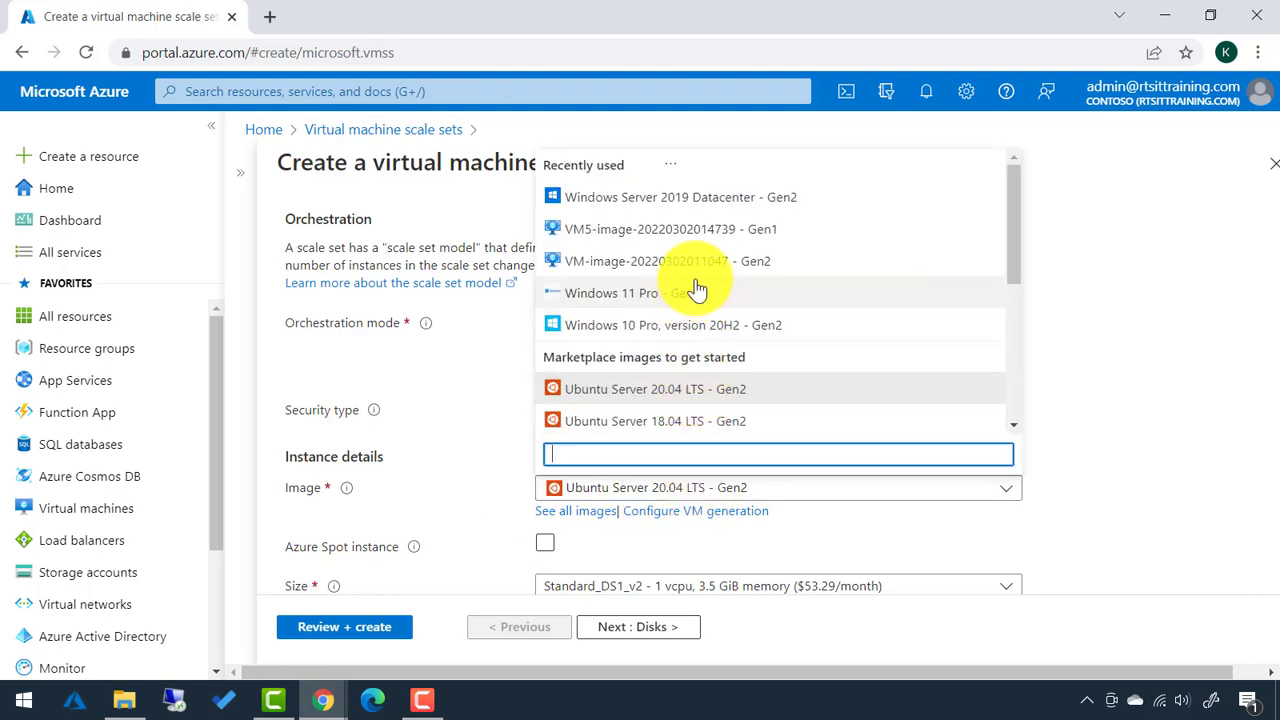
click(728, 212)
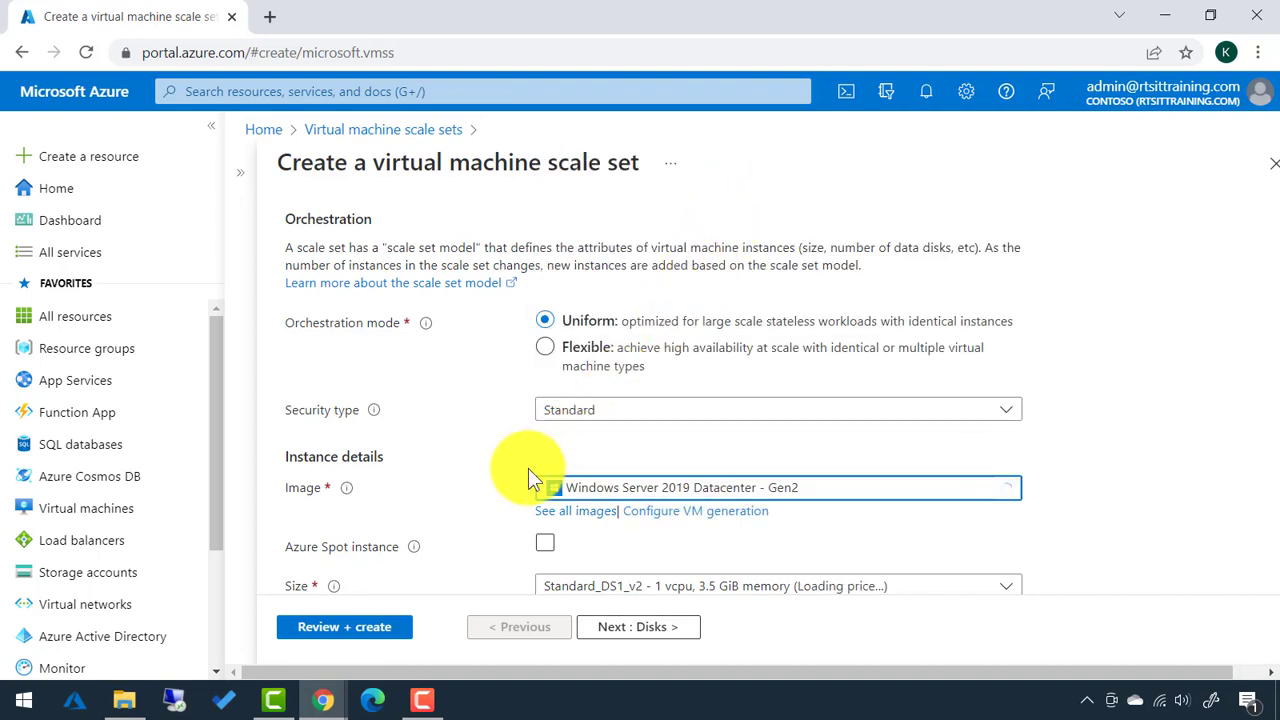
scroll(446, 518, down, 1)
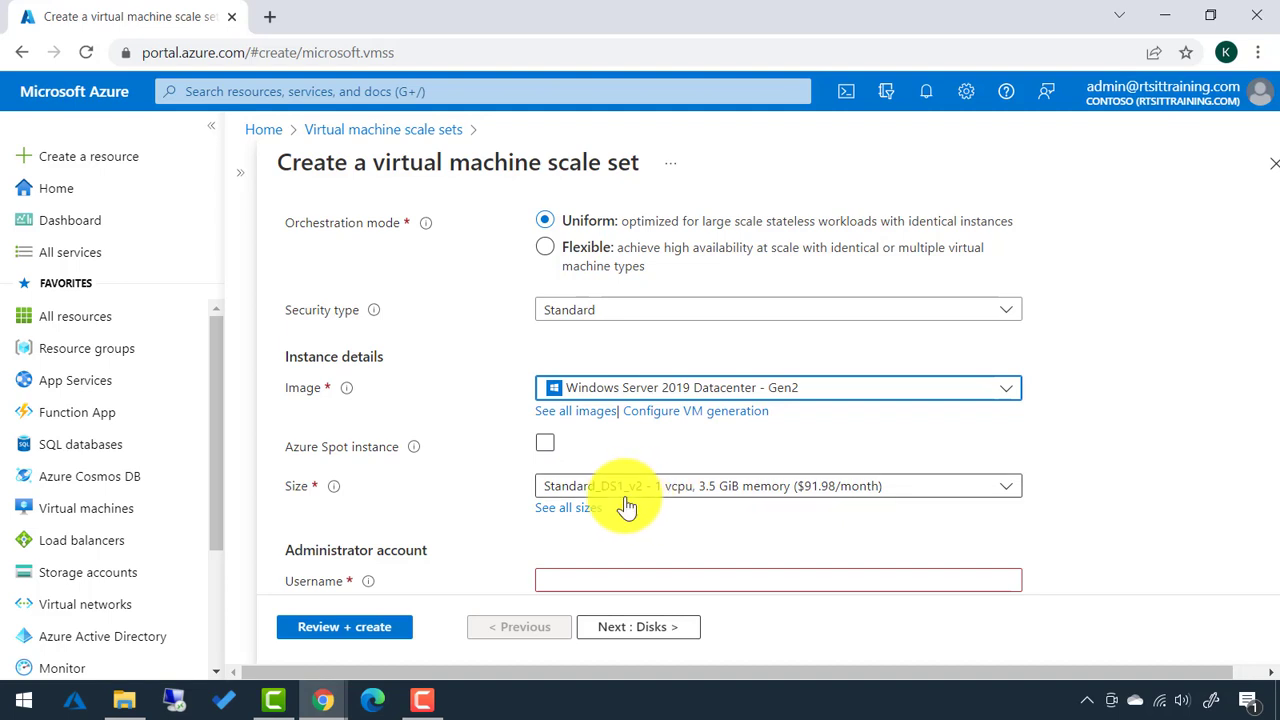
Enter the administrator username and password, confirm the password, and continue to Disks.
scroll(467, 474, down, 2)
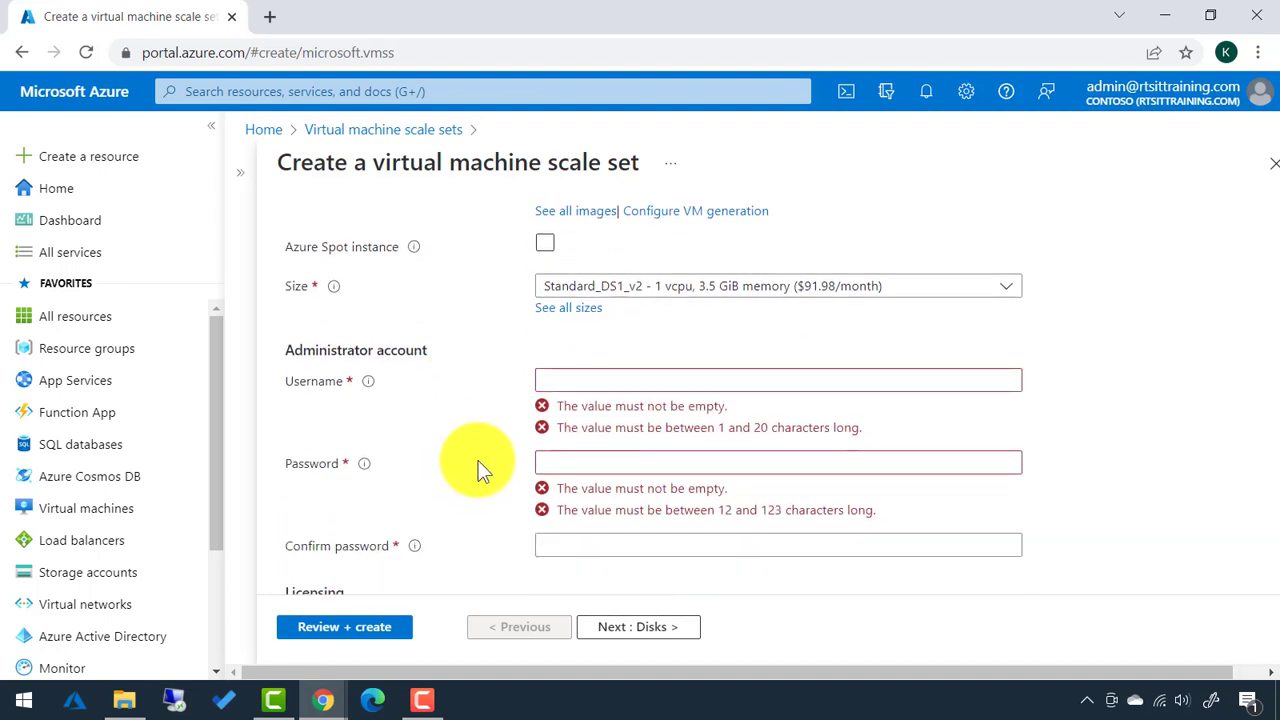
click(564, 386)
text(kevin)
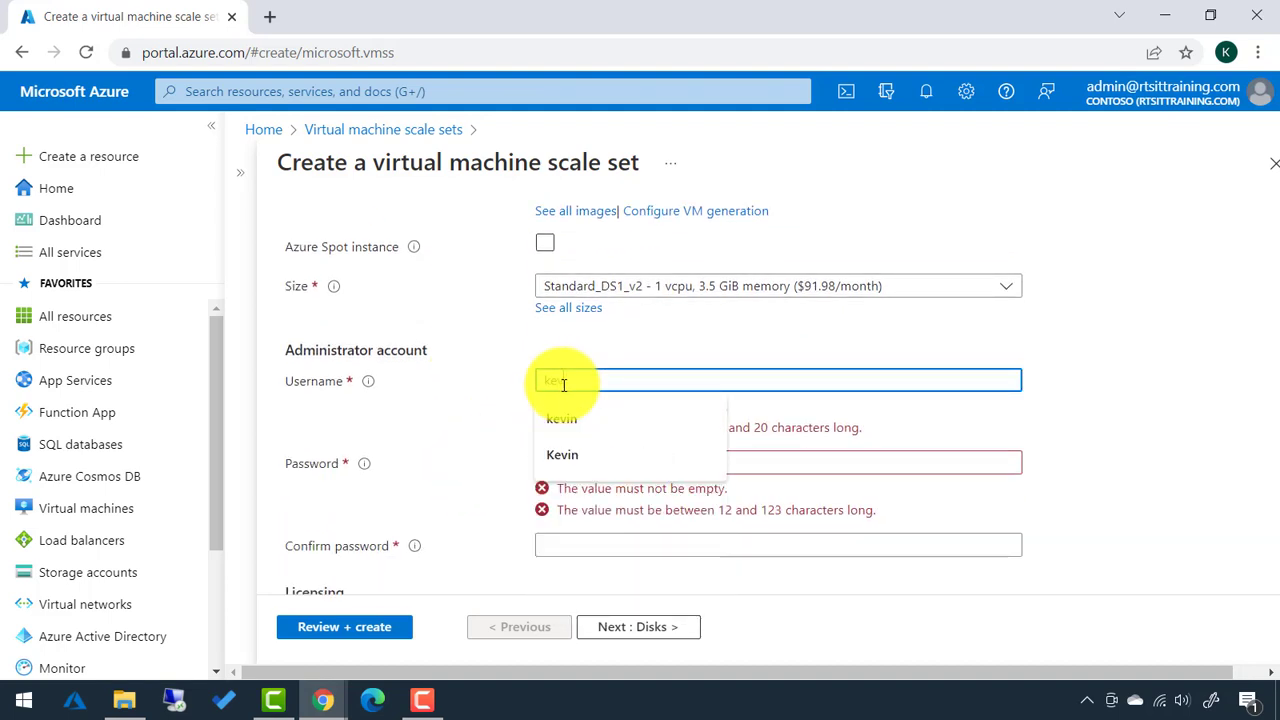
key(Tab)
text(Pa55w.rd1)
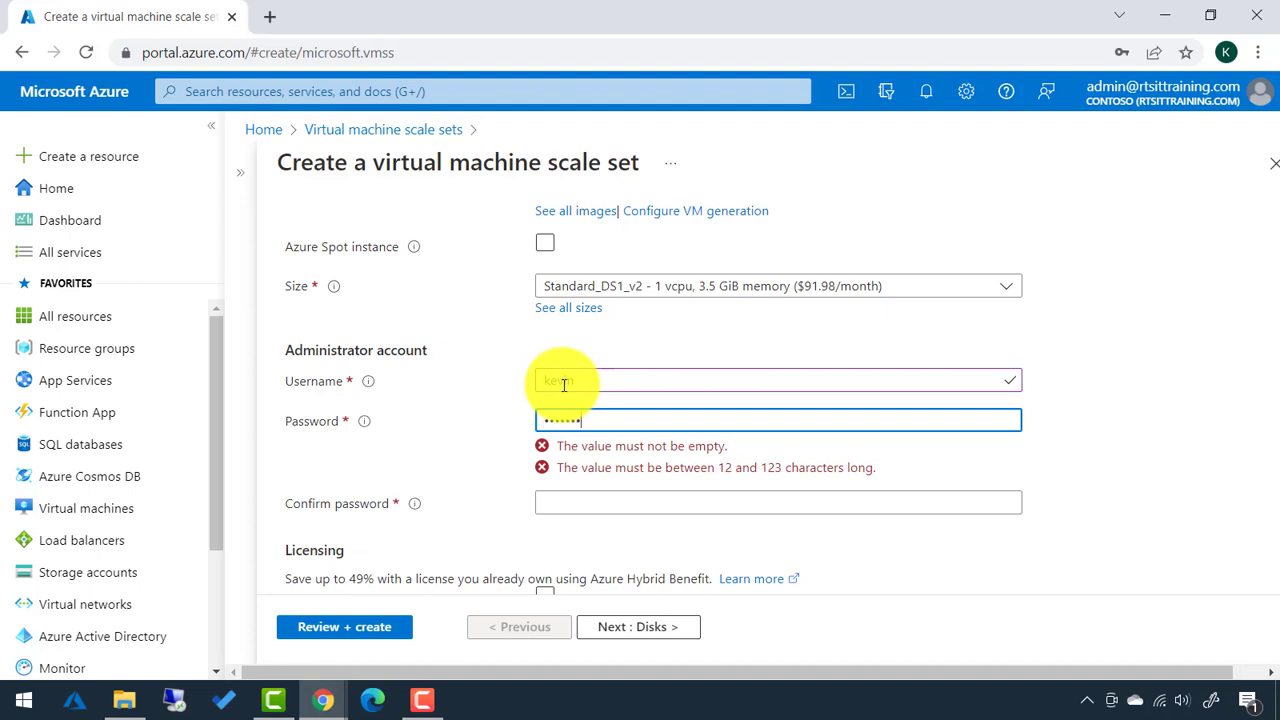
text(234567)
key(Tab)
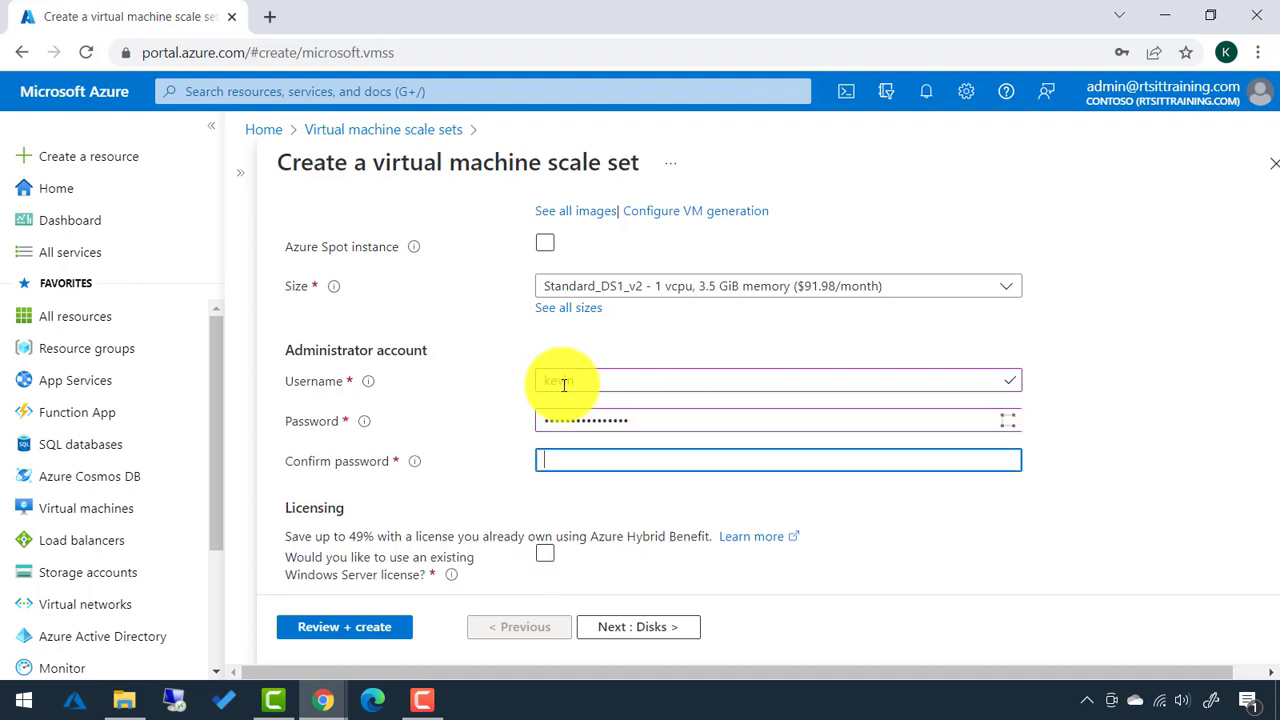
text(Pa55w.rd1234567)
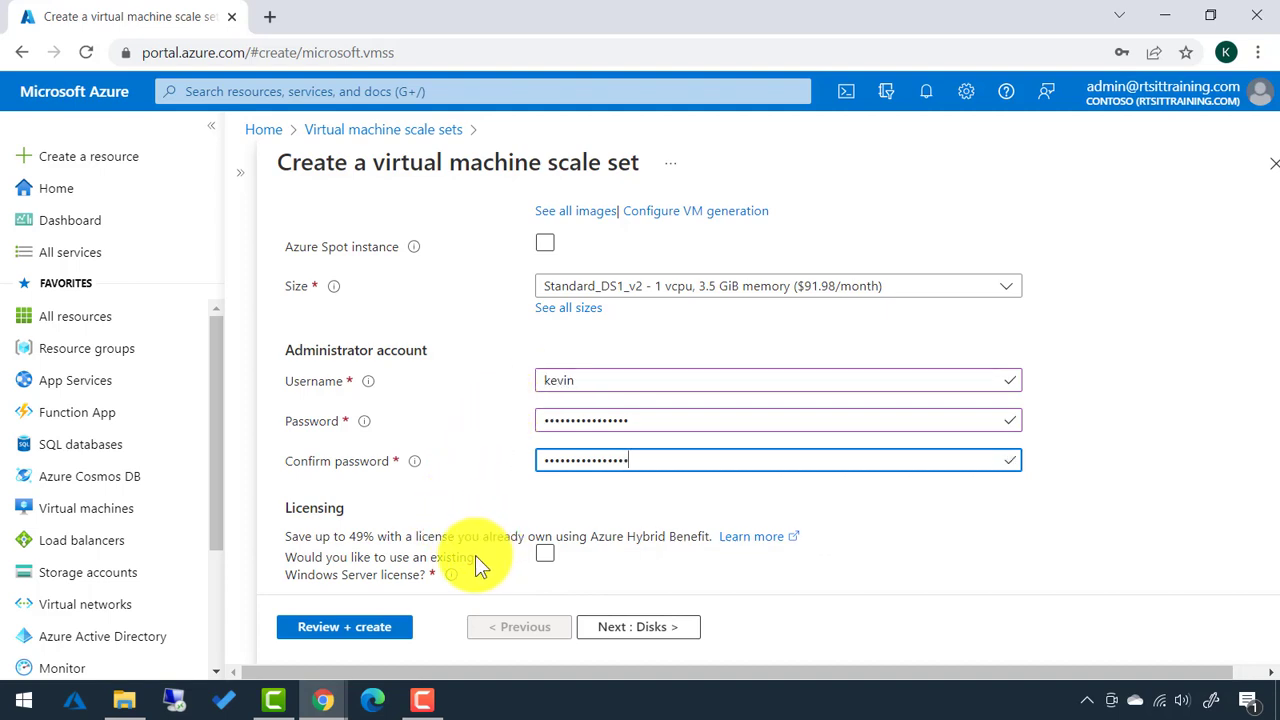
click(634, 632)
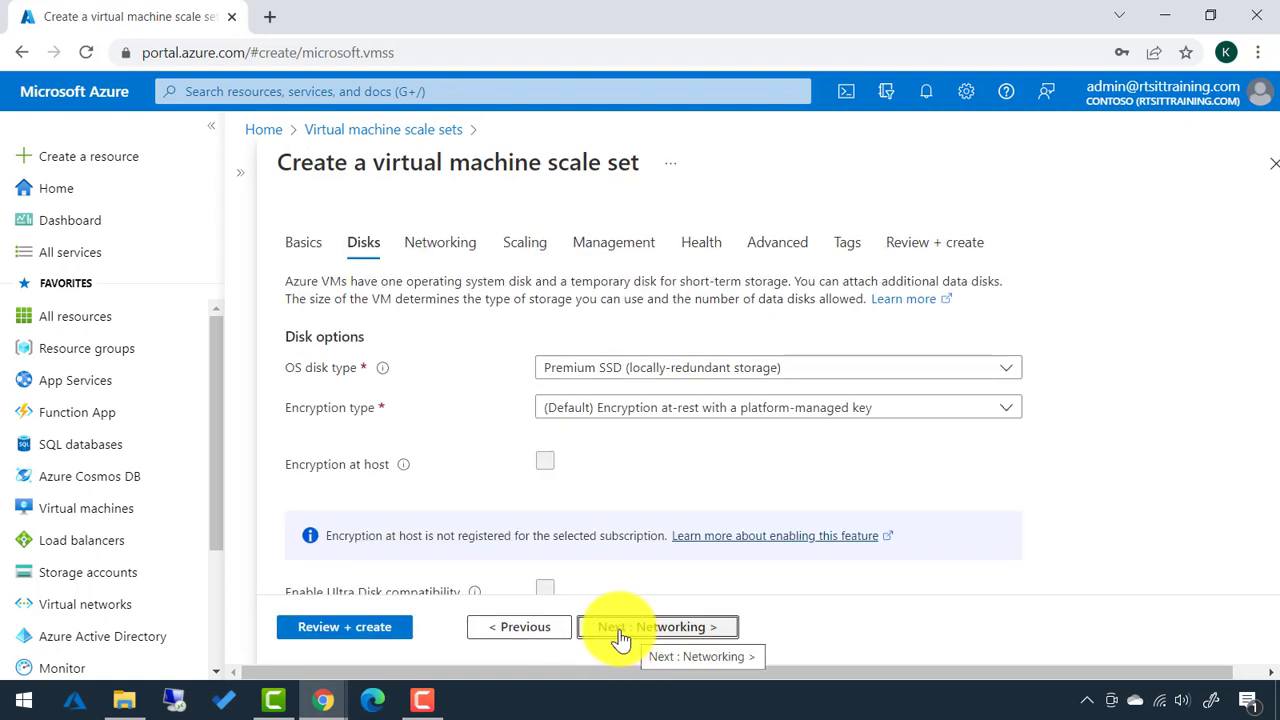
Keep the default disk options and continue to Networking.
scroll(563, 553, down, 2)
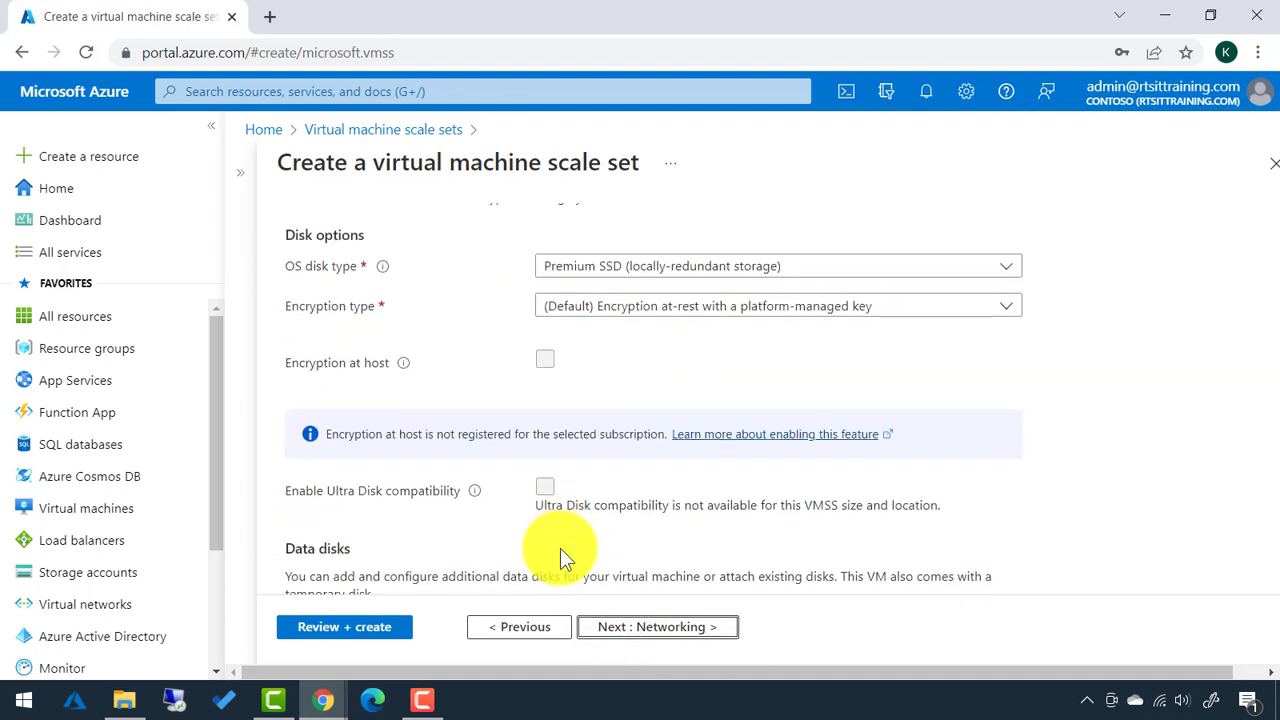
scroll(560, 548, down, 4)
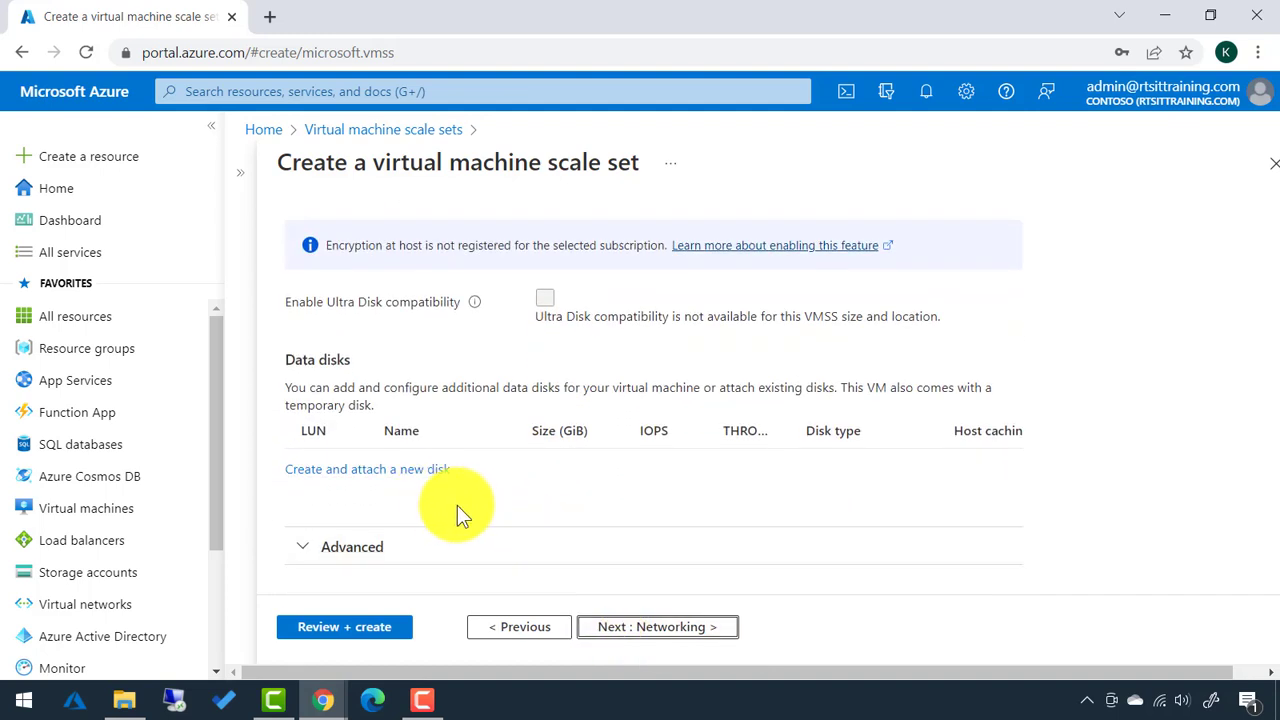
click(630, 630)
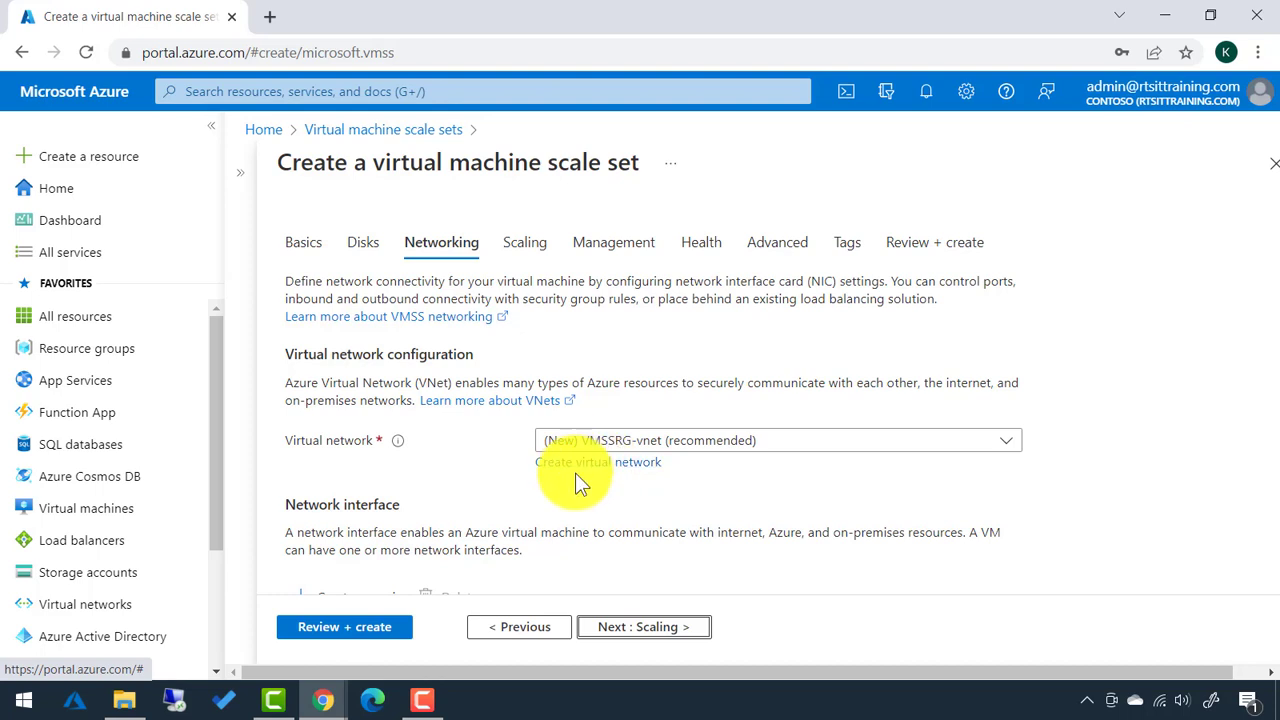
In the NIC settings, allow selected inbound ports HTTP (80) and RDP (3389).
scroll(575, 473, down, 2)
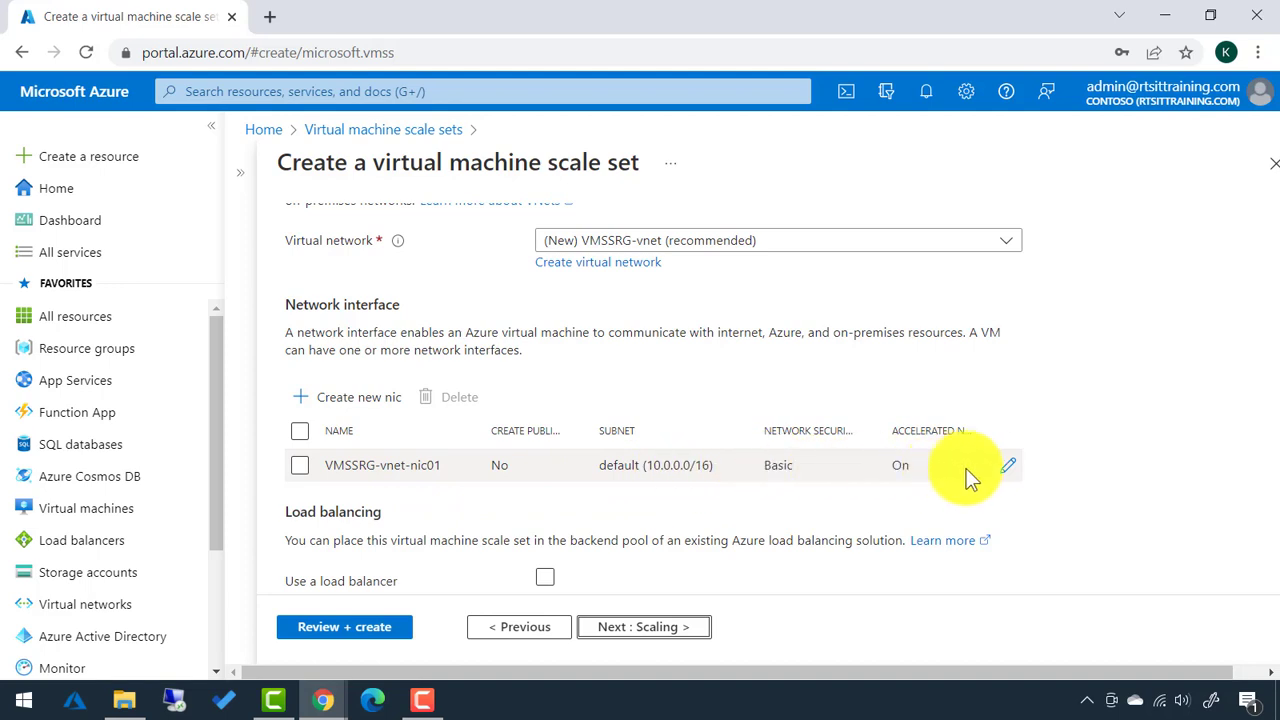
click(1008, 476)
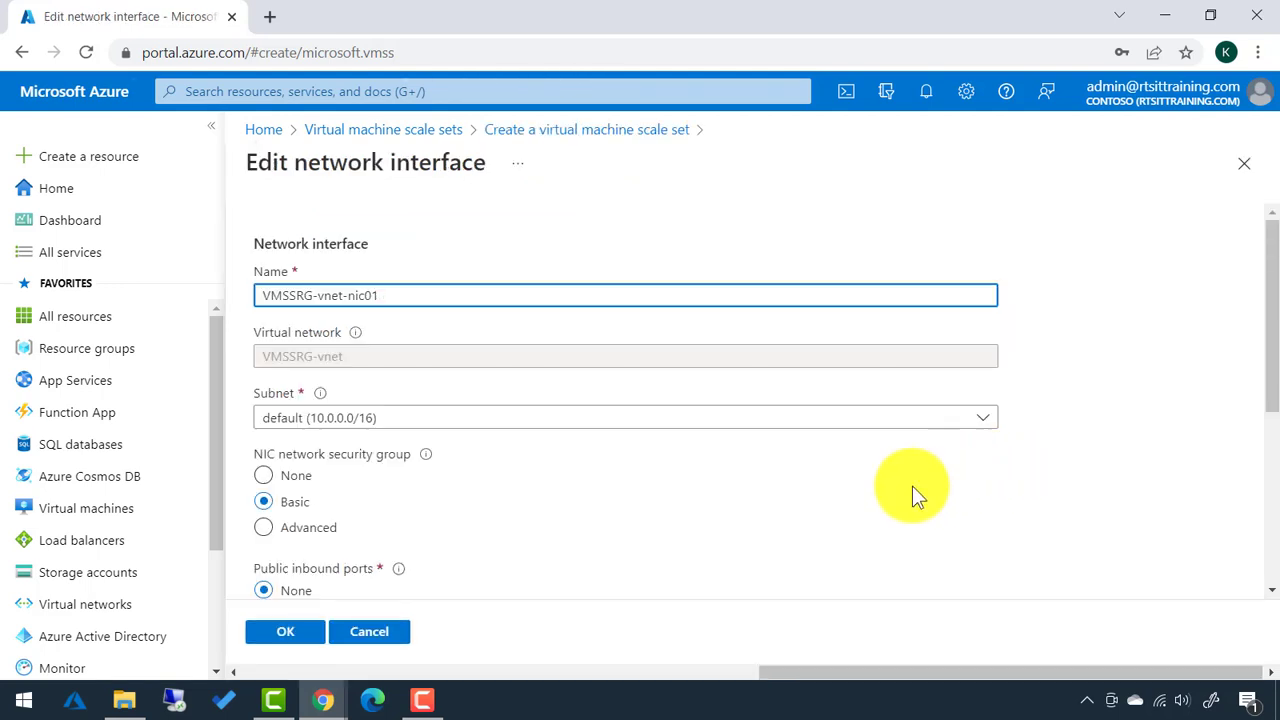
scroll(538, 513, down, 1)
scroll(538, 520, down, 1)
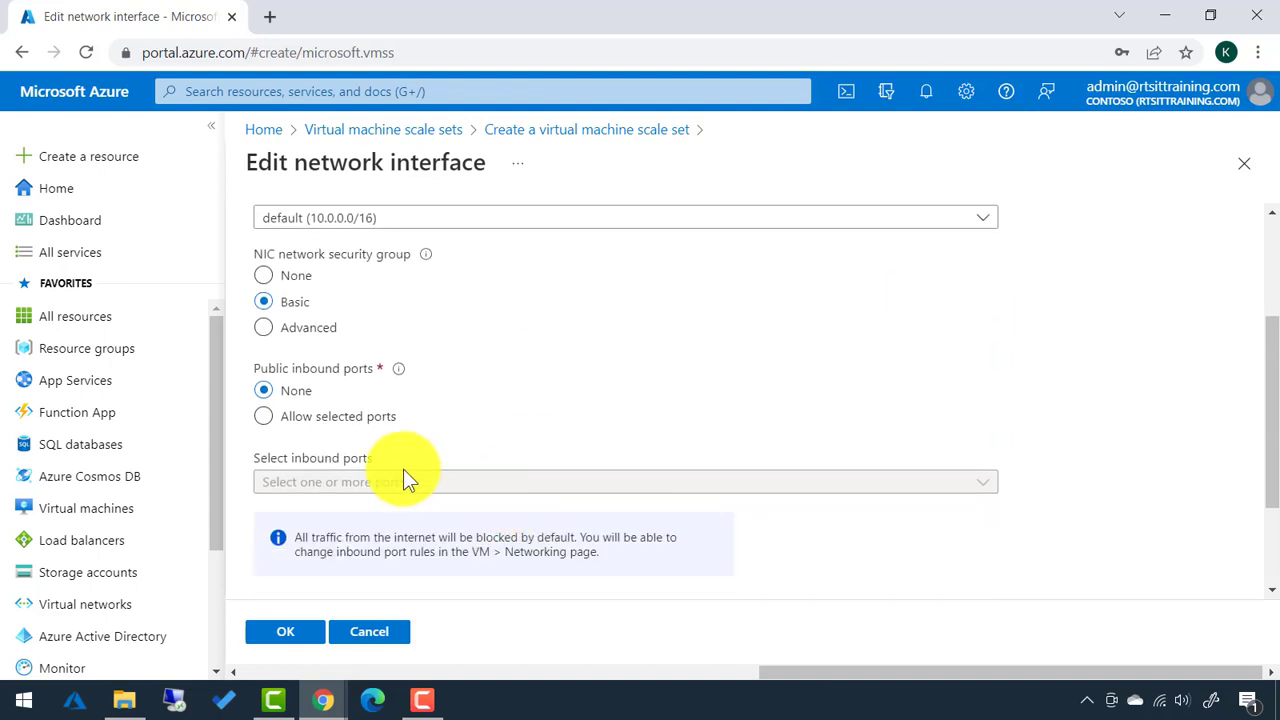
click(265, 418)
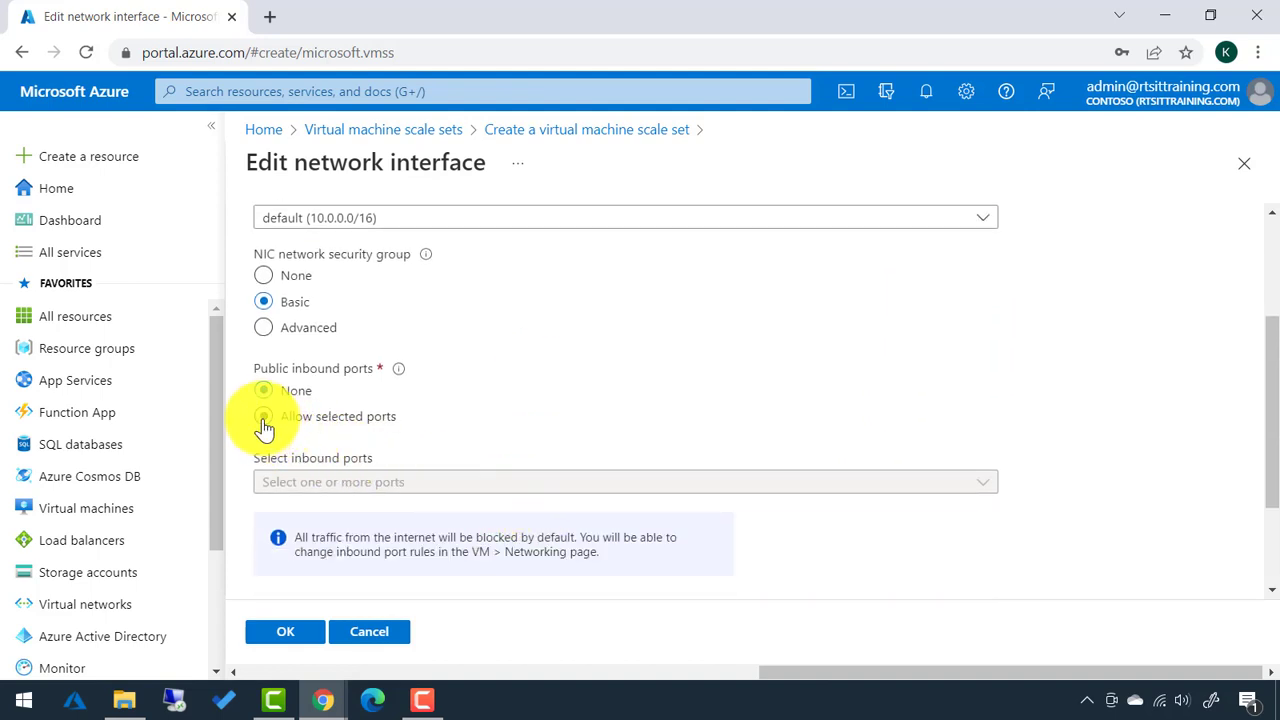
click(305, 482)
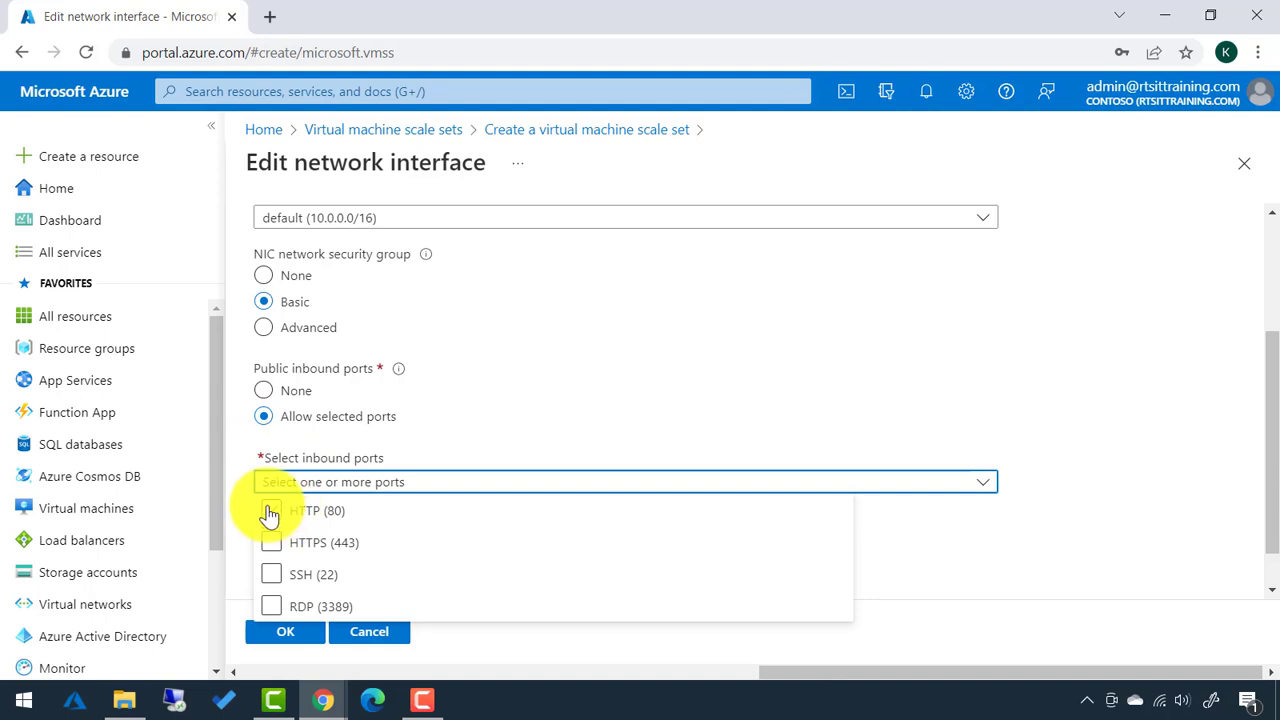
click(272, 514)
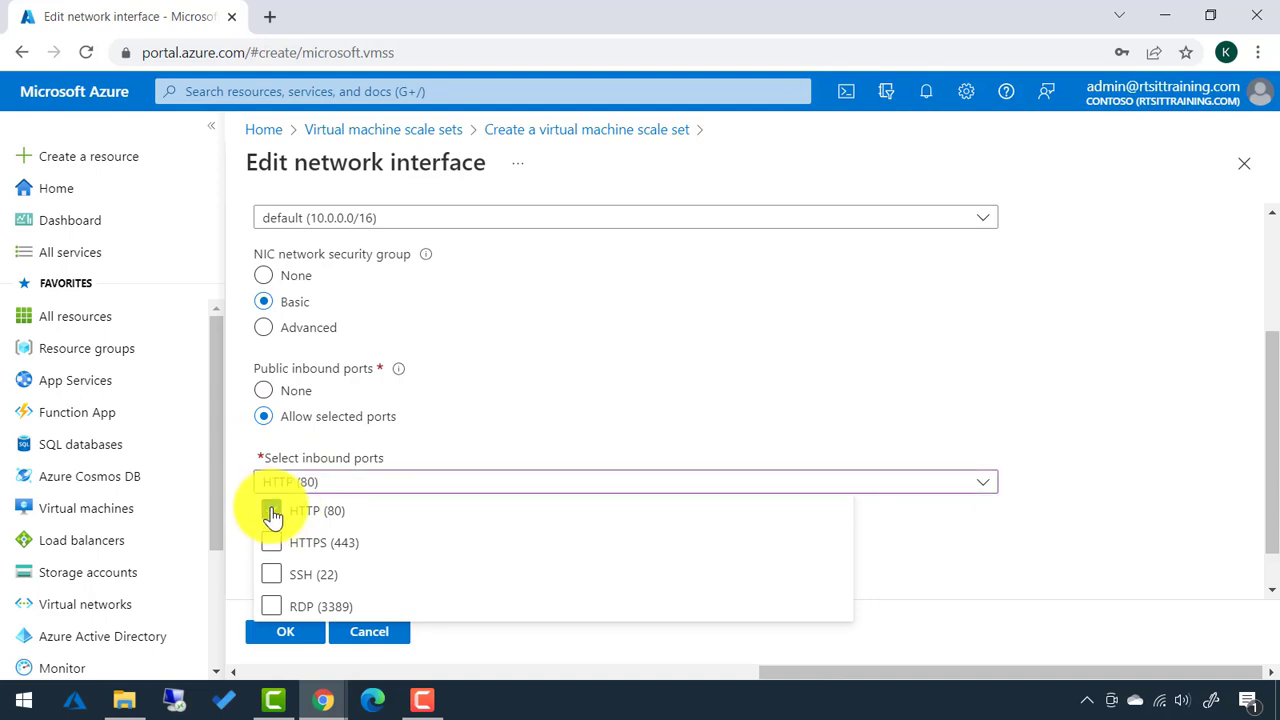
click(271, 607)
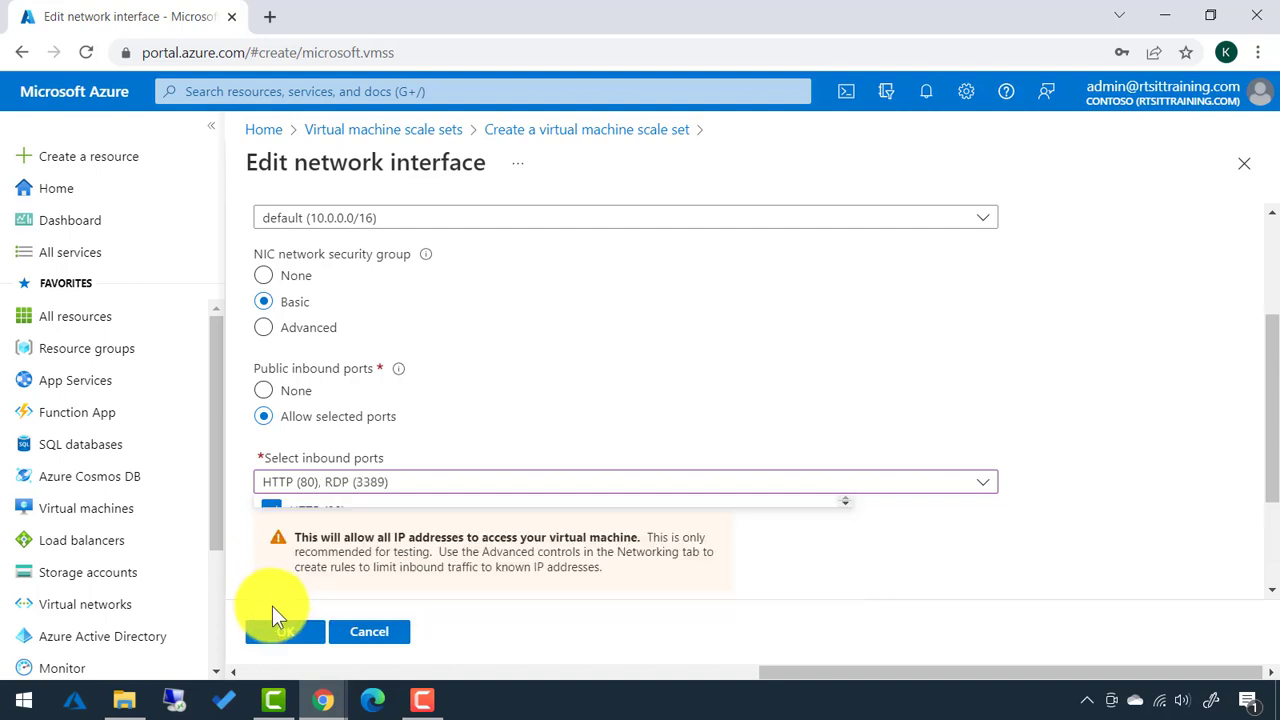
click(420, 490)
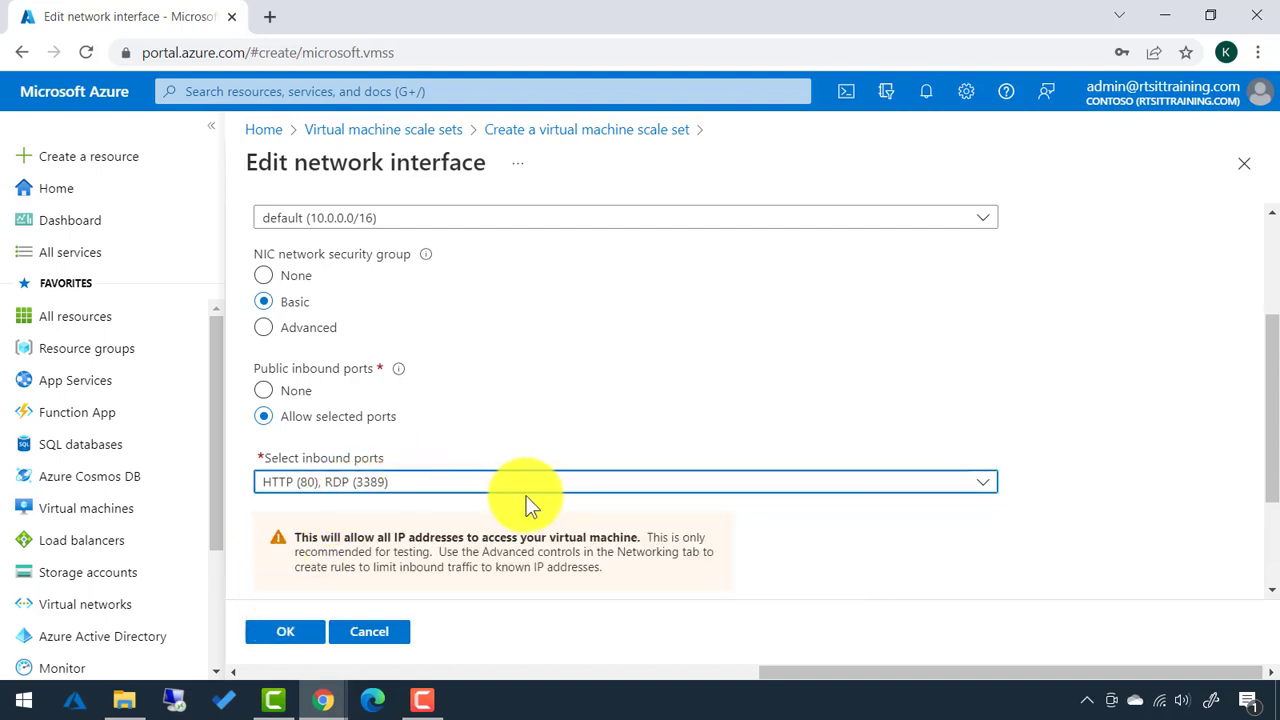
Add HTTPS (443) to the allowed inbound ports and confirm the NIC changes.
scroll(466, 511, down, 1)
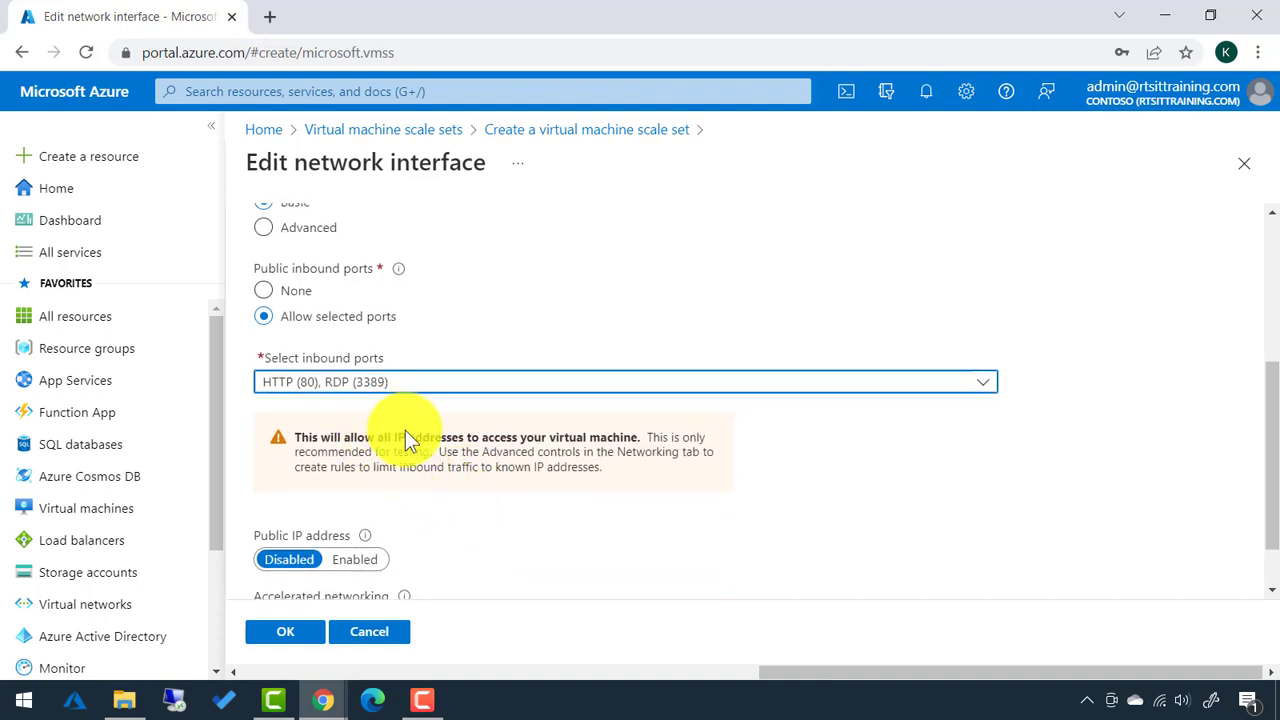
click(686, 386)
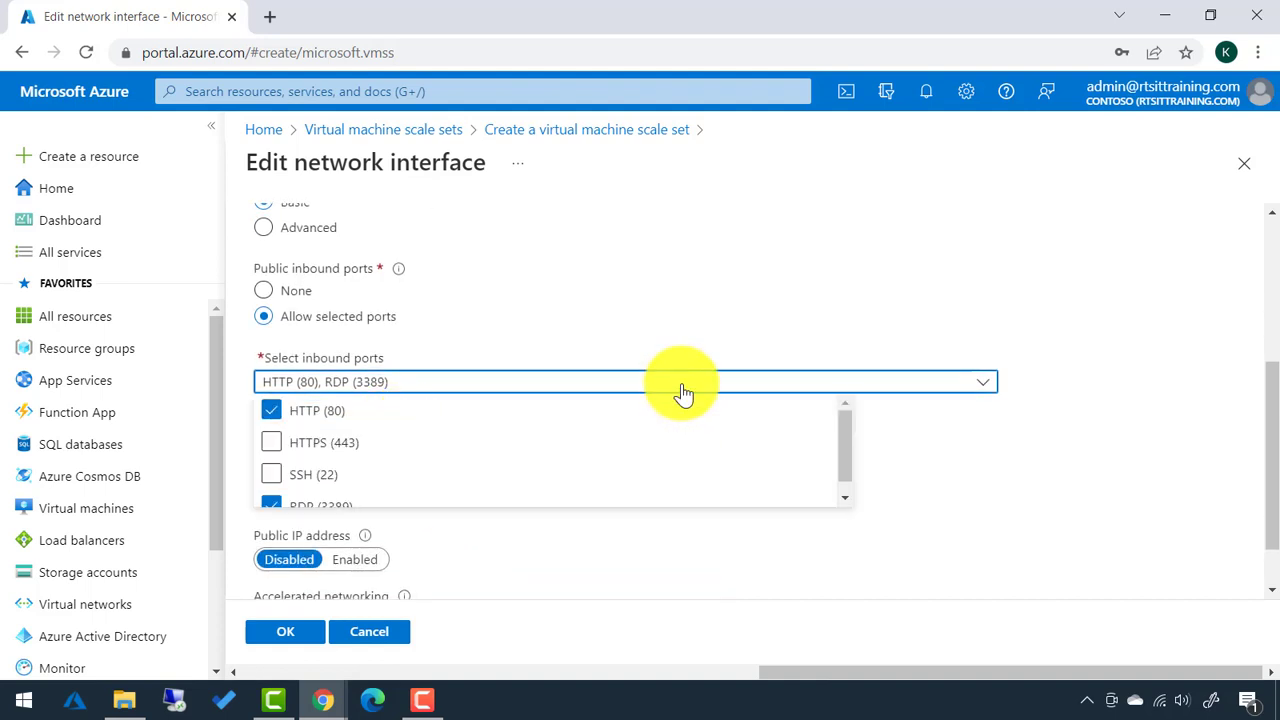
click(272, 446)
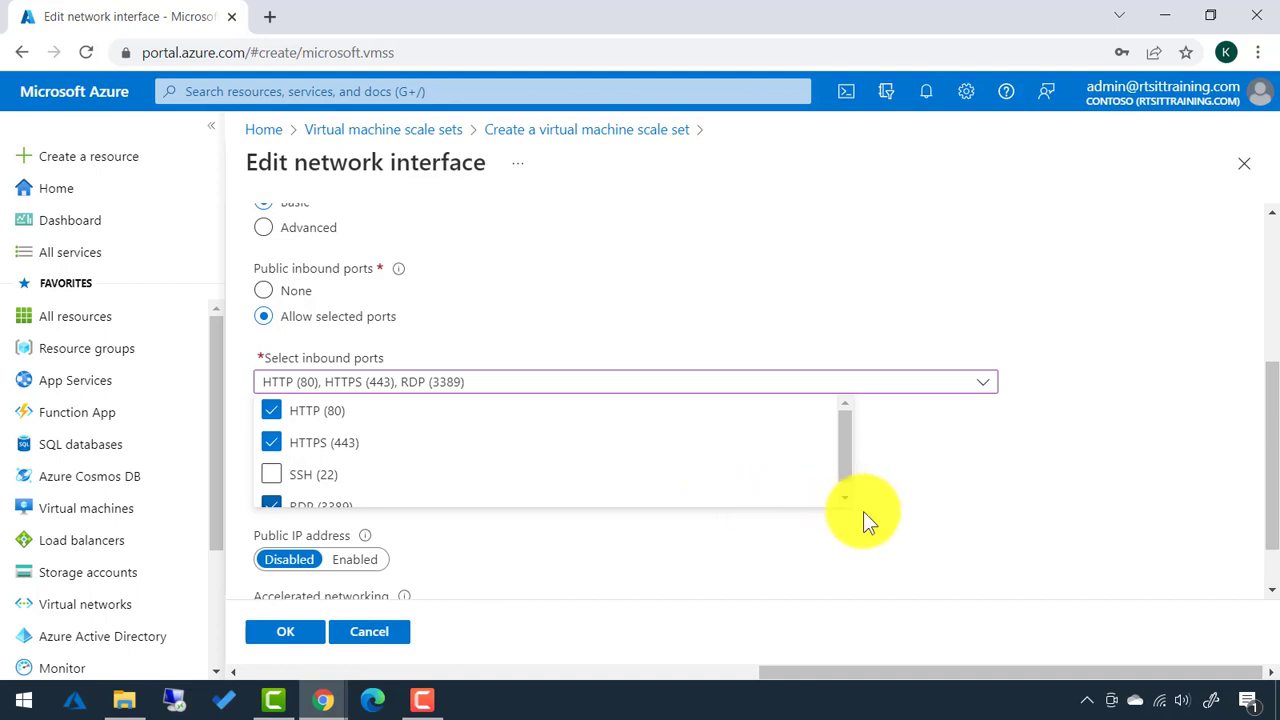
click(962, 531)
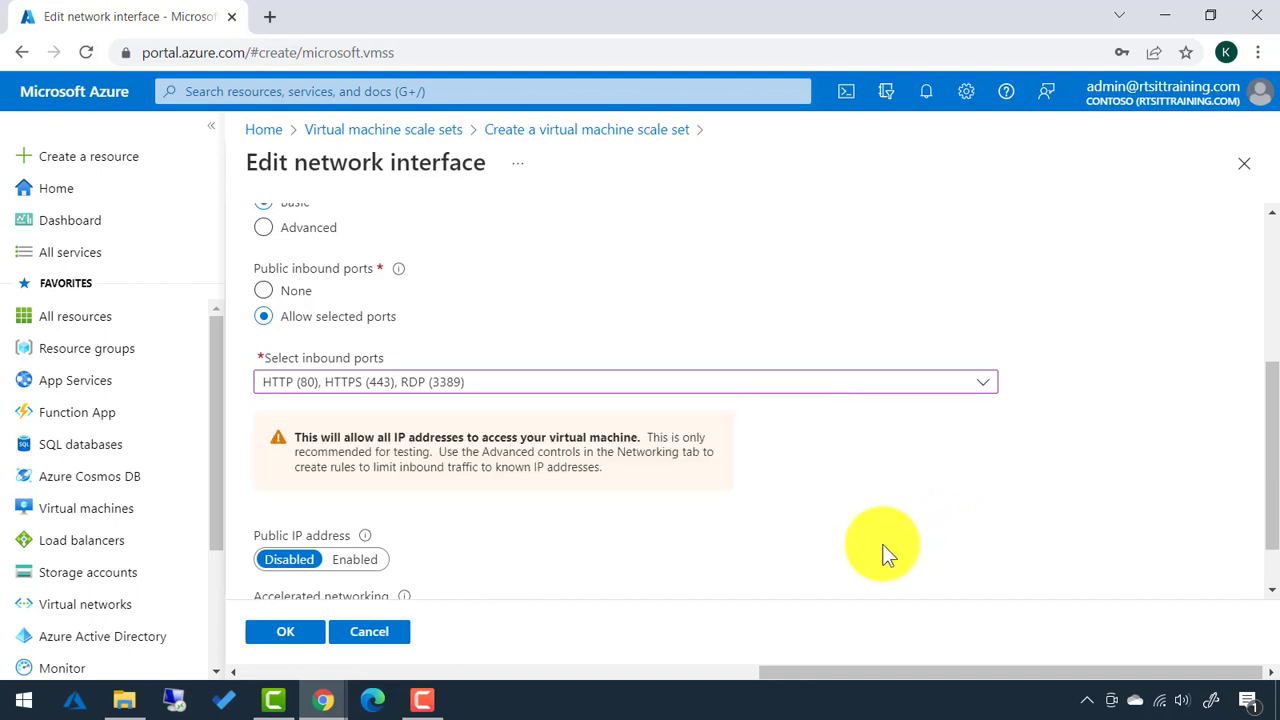
scroll(850, 530, down, 2)
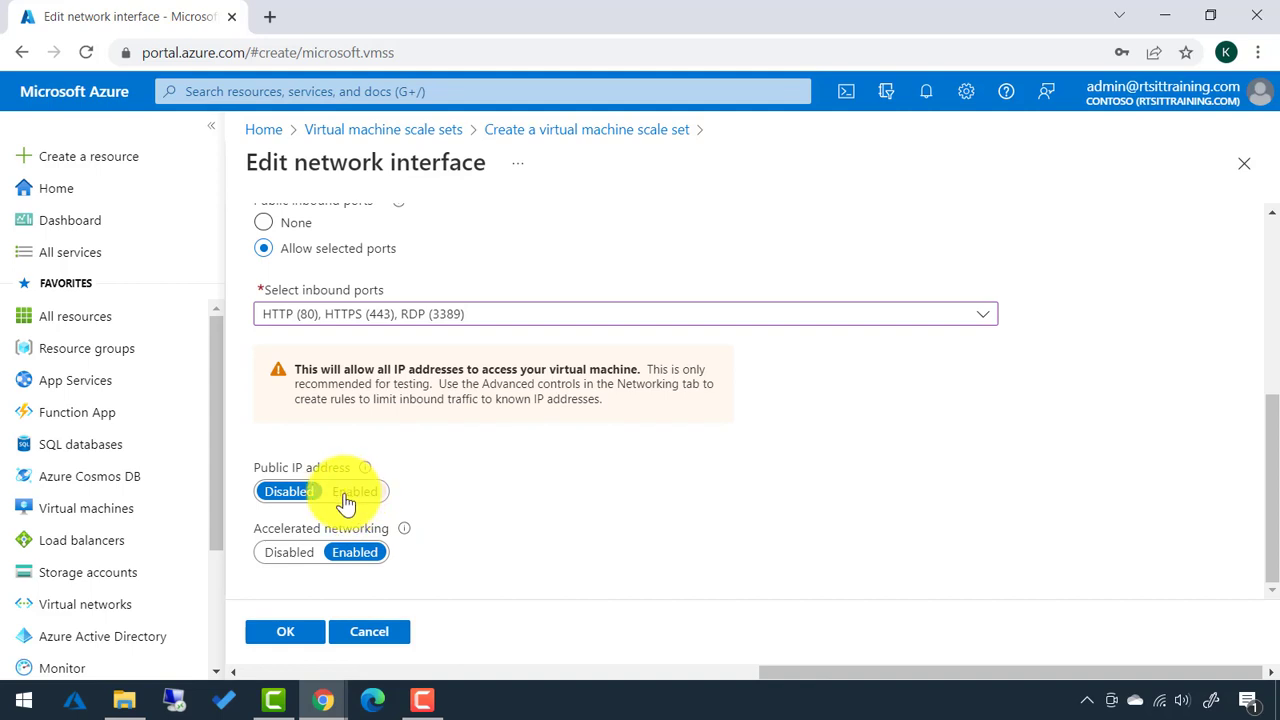
click(290, 632)
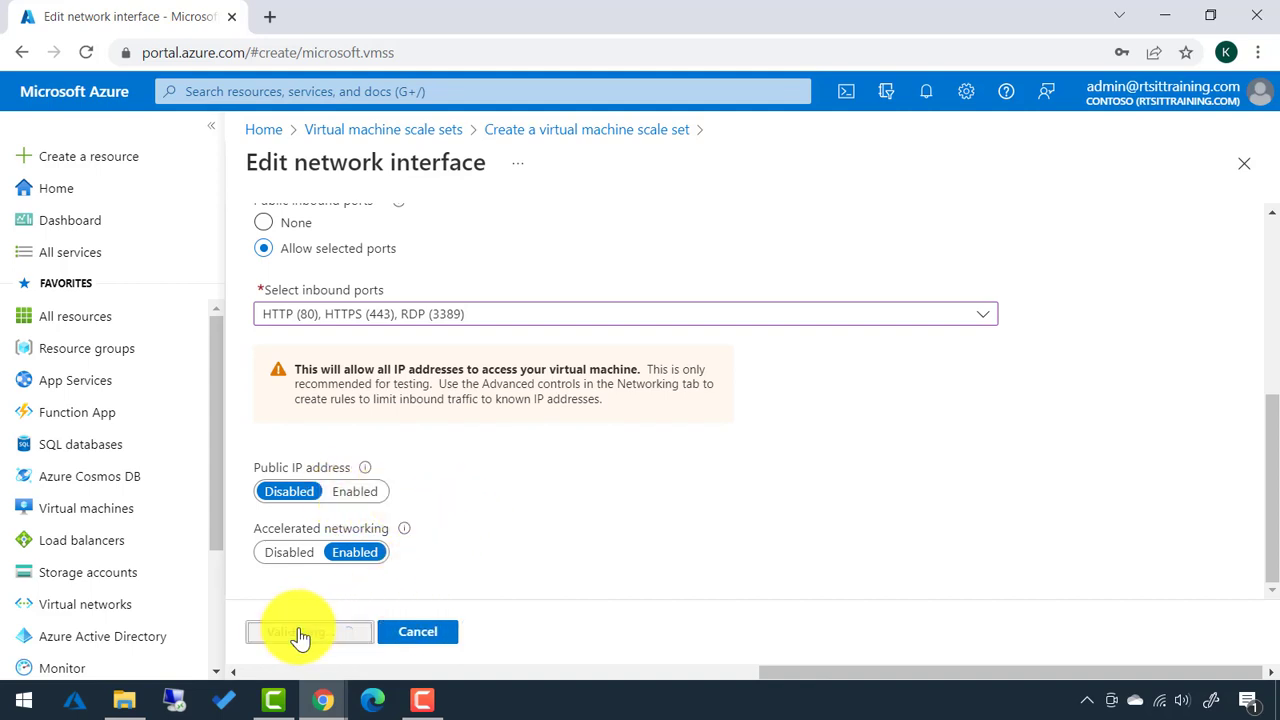
scroll(314, 543, down, 1)
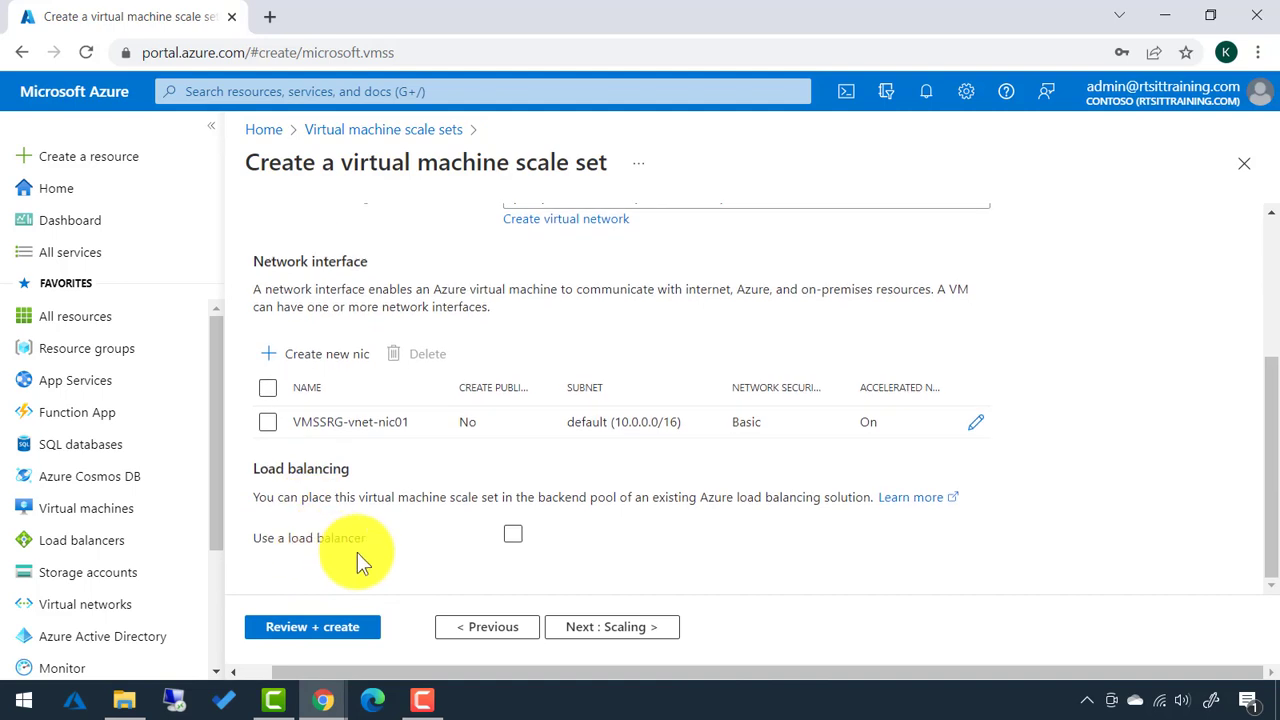
Enable a load balancer, keeping the new Azure load balancer VMSS-WEB-lb and backend pool bepool.
click(514, 537)
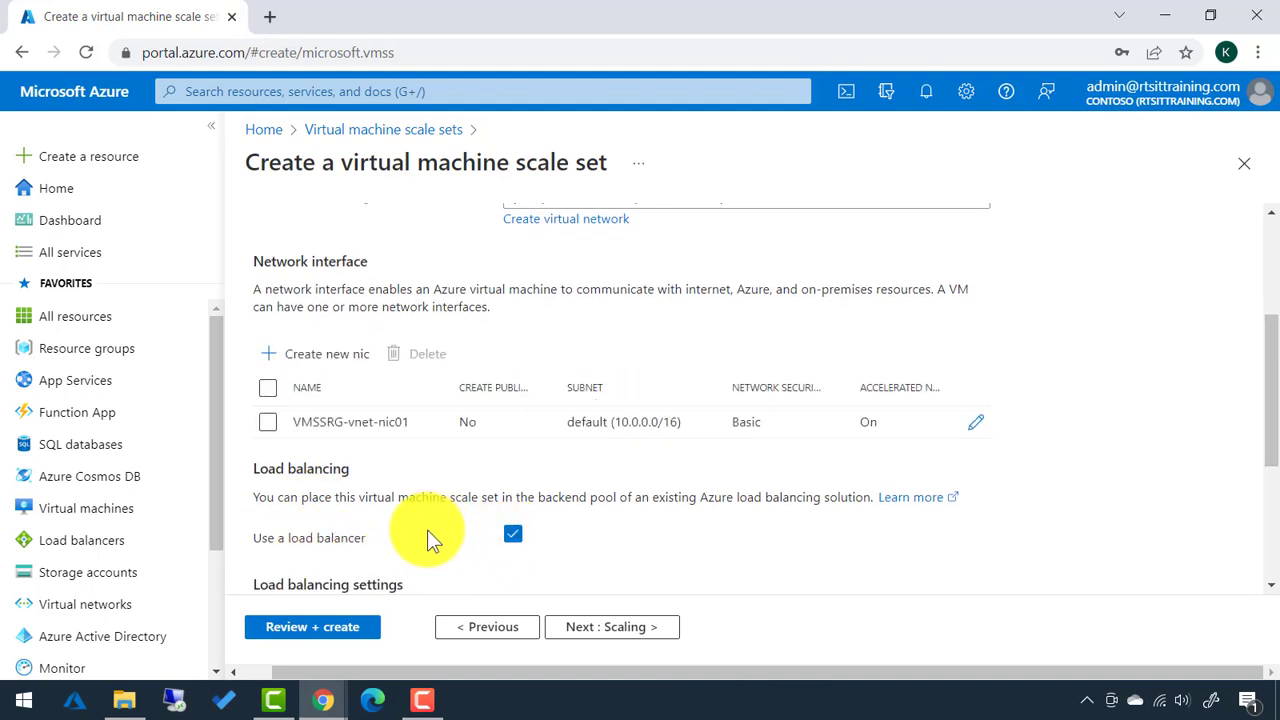
scroll(417, 531, down, 2)
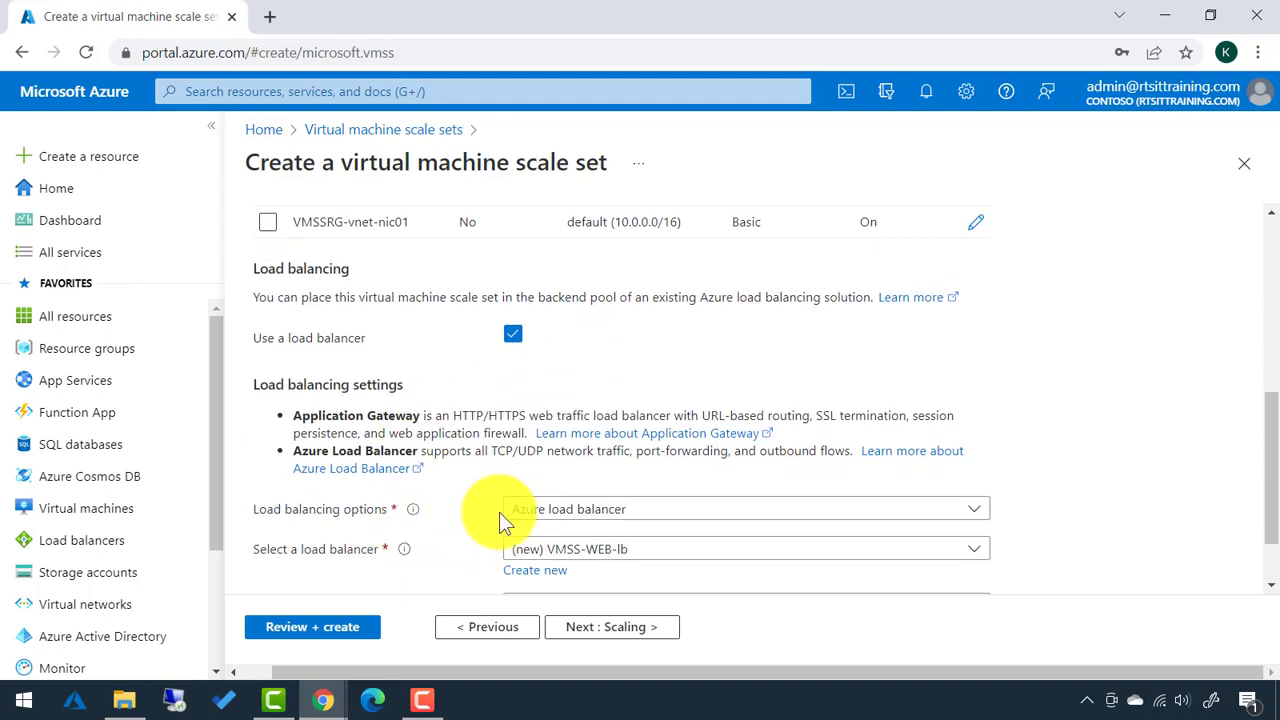
scroll(495, 515, down, 1)
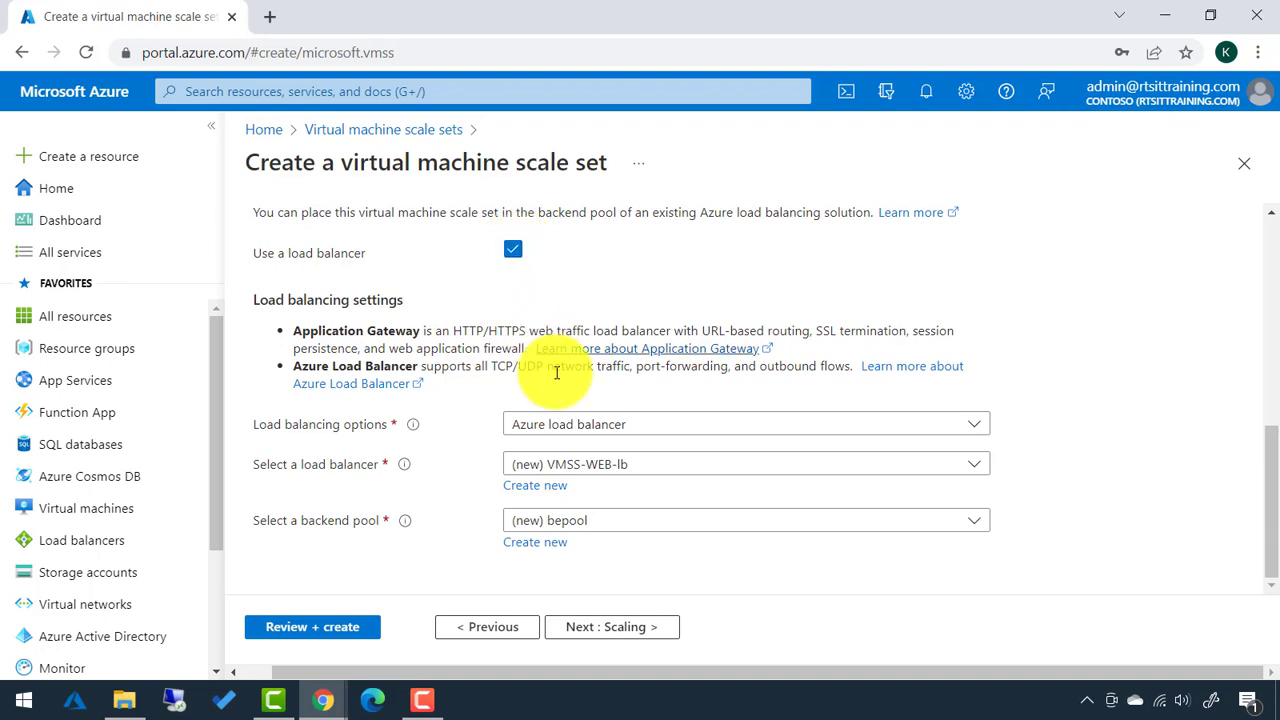
Review Custom autoscaling, then keep Manual scaling with 2 instances and continue to Management.
click(595, 628)
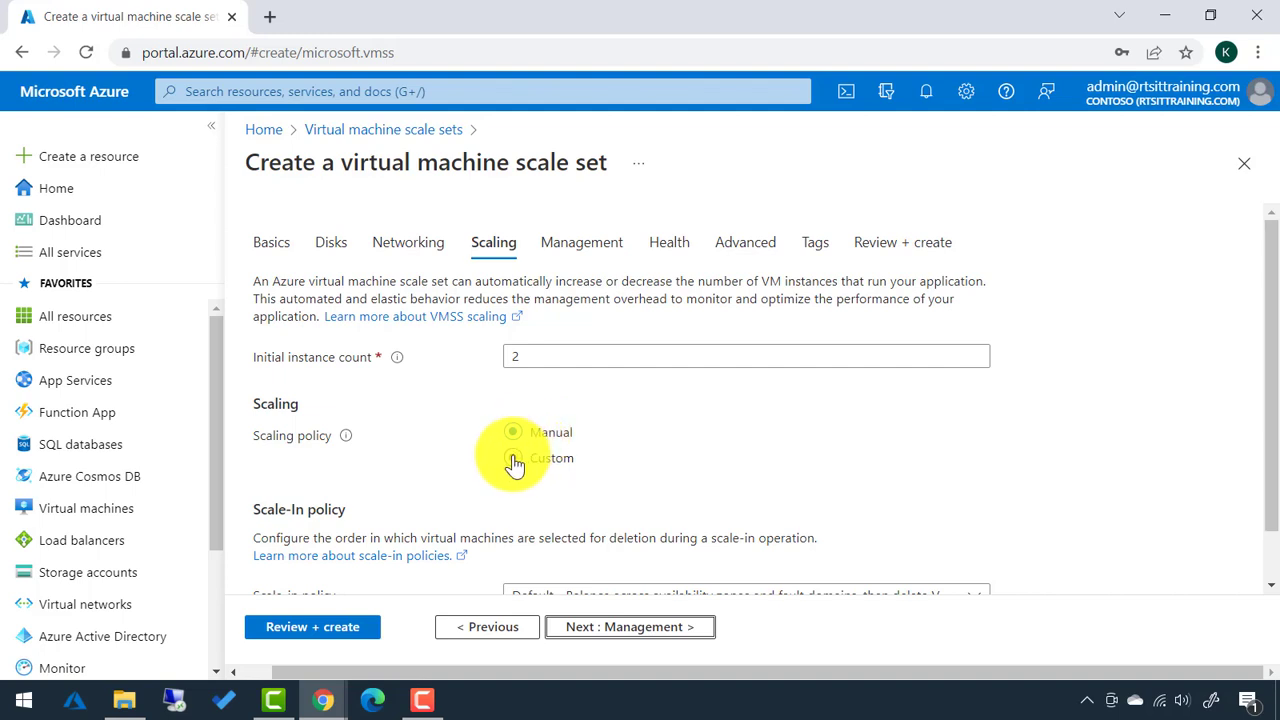
click(514, 460)
scroll(405, 466, down, 1)
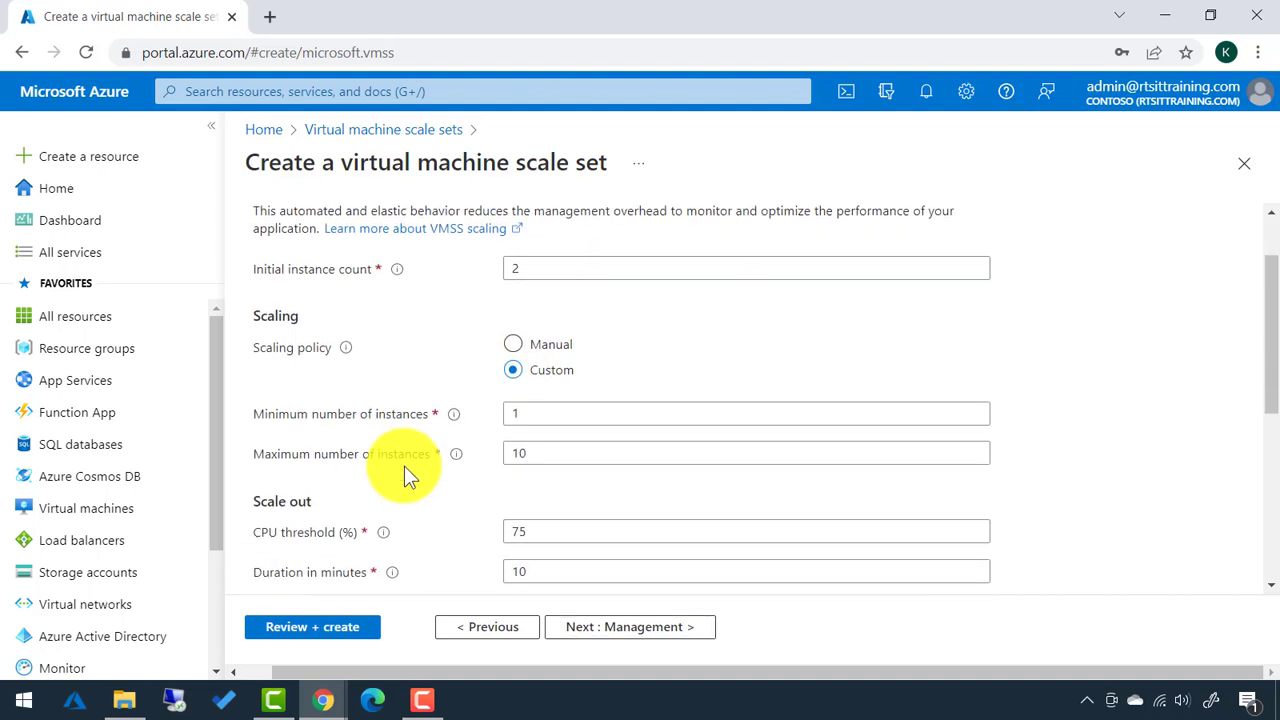
scroll(316, 484, down, 1)
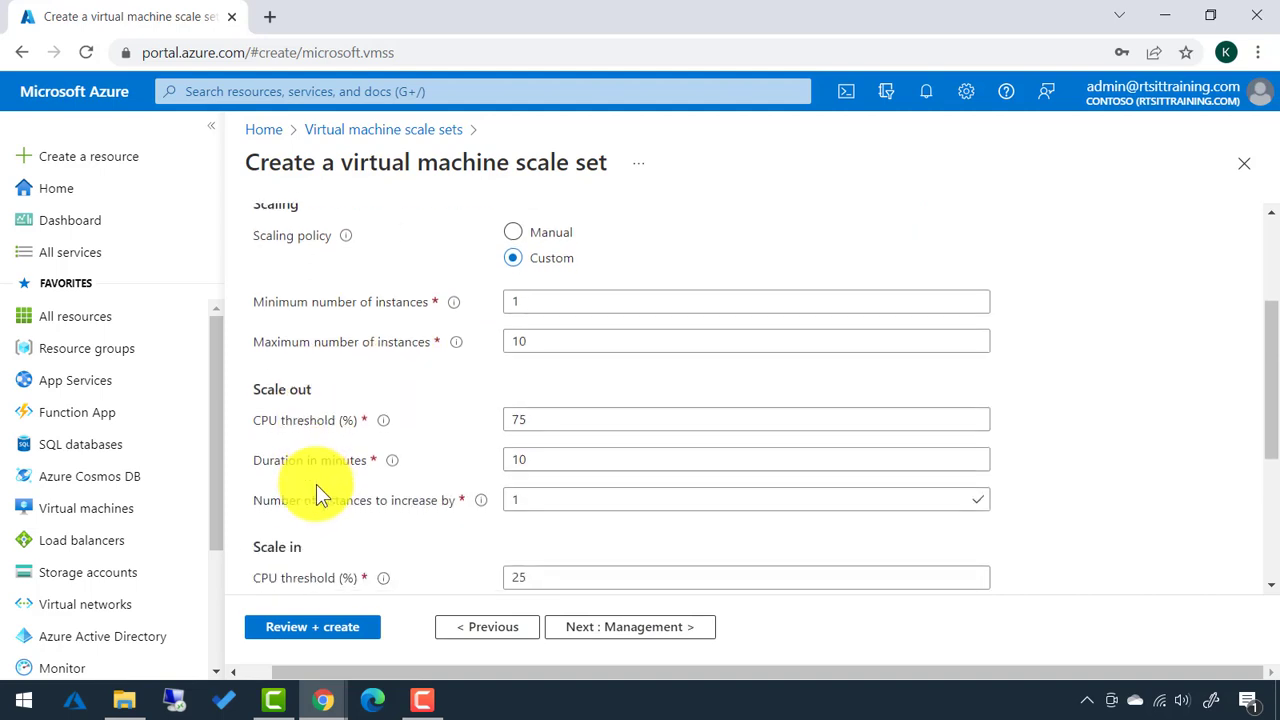
scroll(316, 484, down, 1)
scroll(360, 496, up, 3)
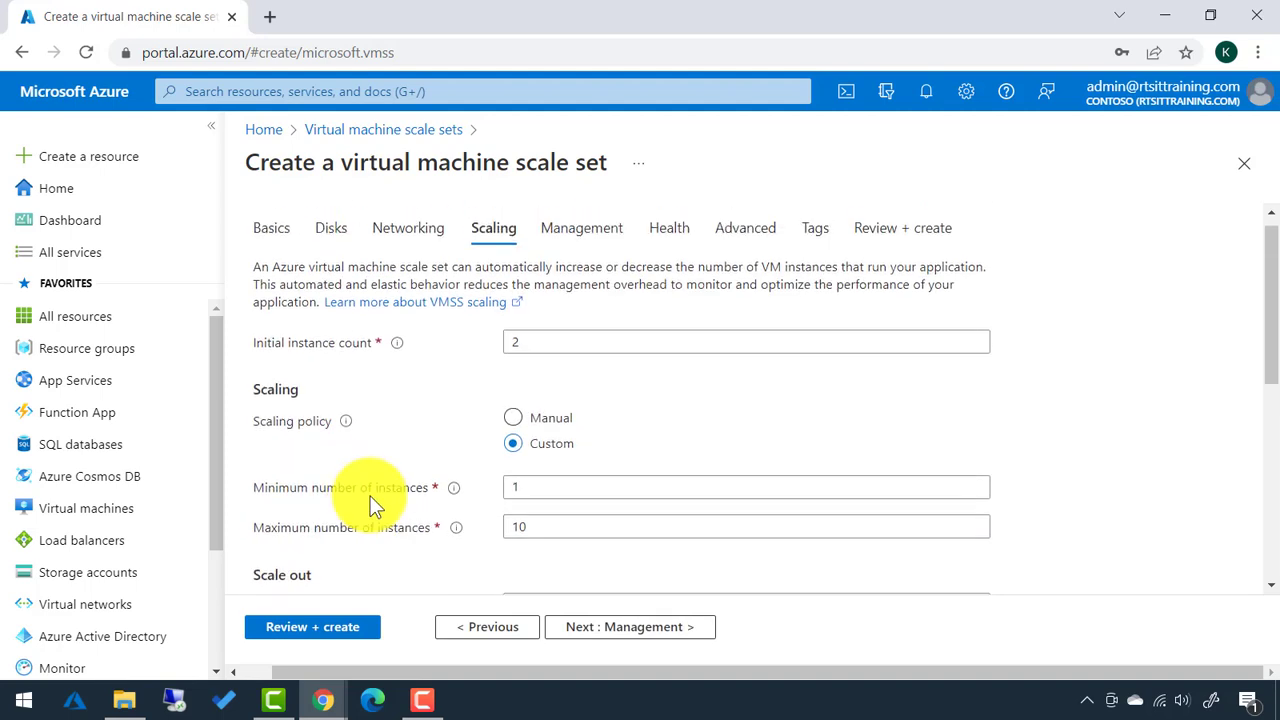
click(518, 440)
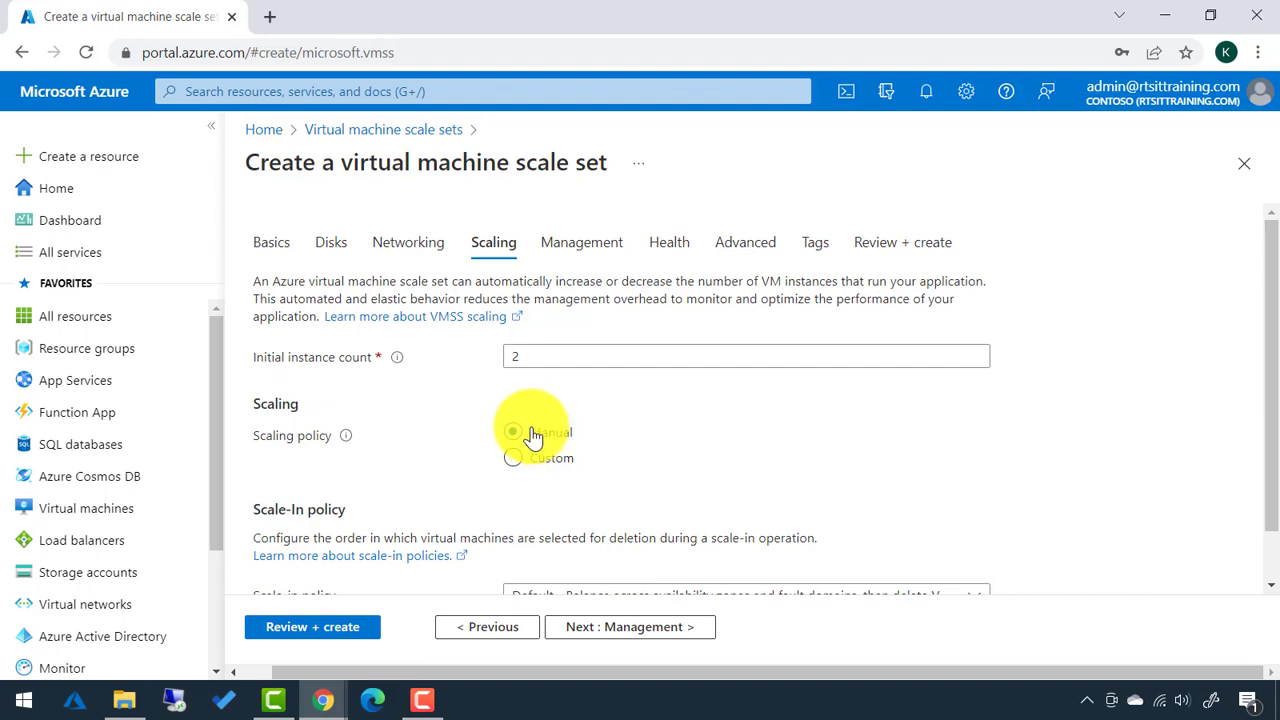
scroll(420, 500, down, 2)
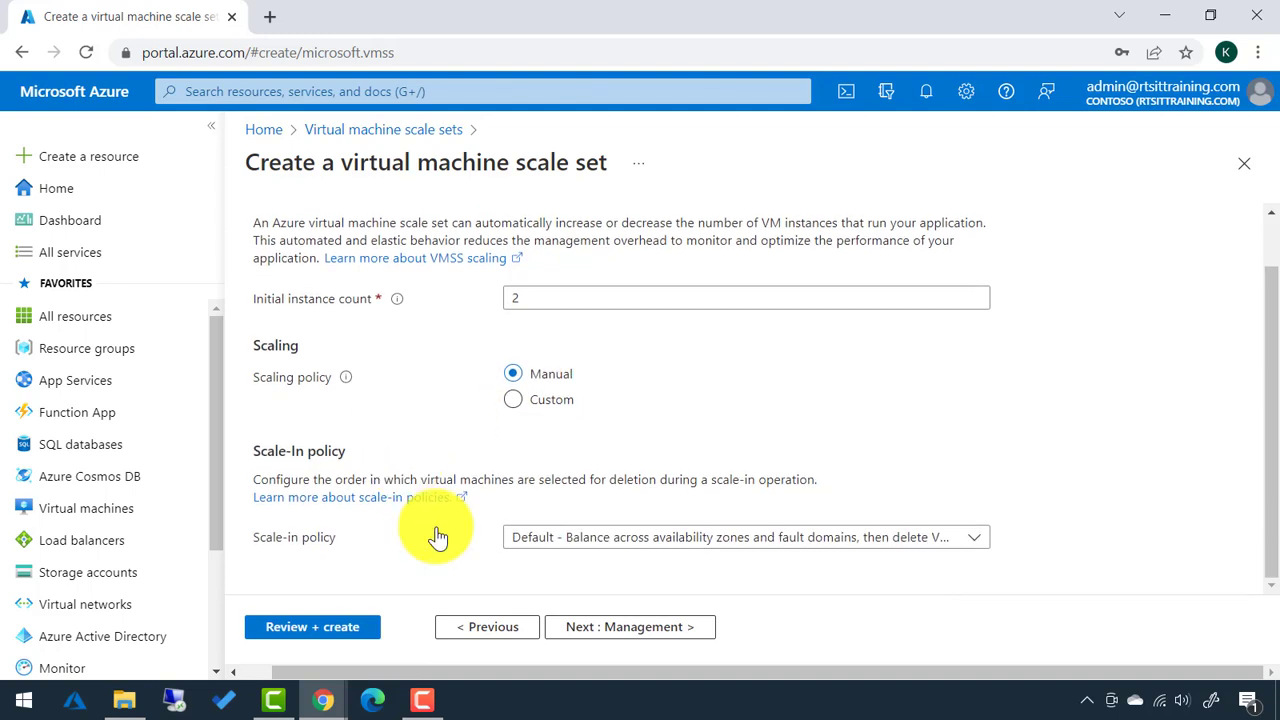
click(600, 636)
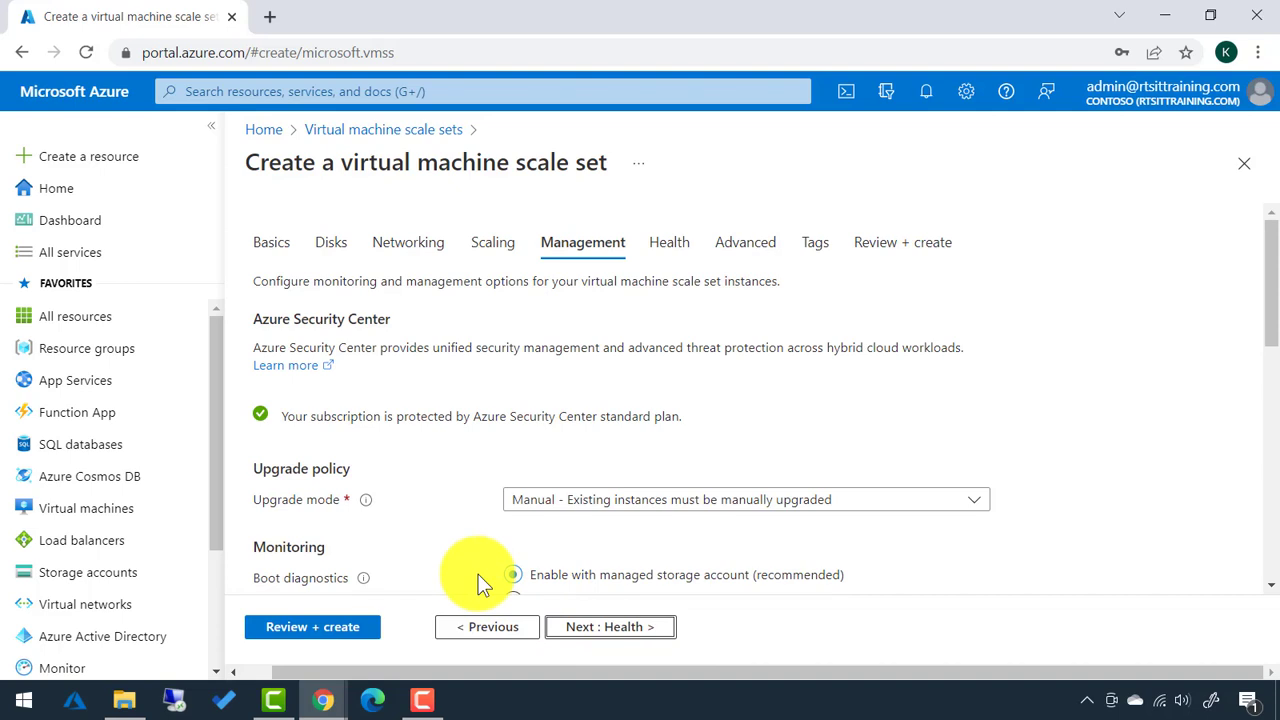
Keep Manual upgrade mode and default management settings, then continue to Health.
click(565, 509)
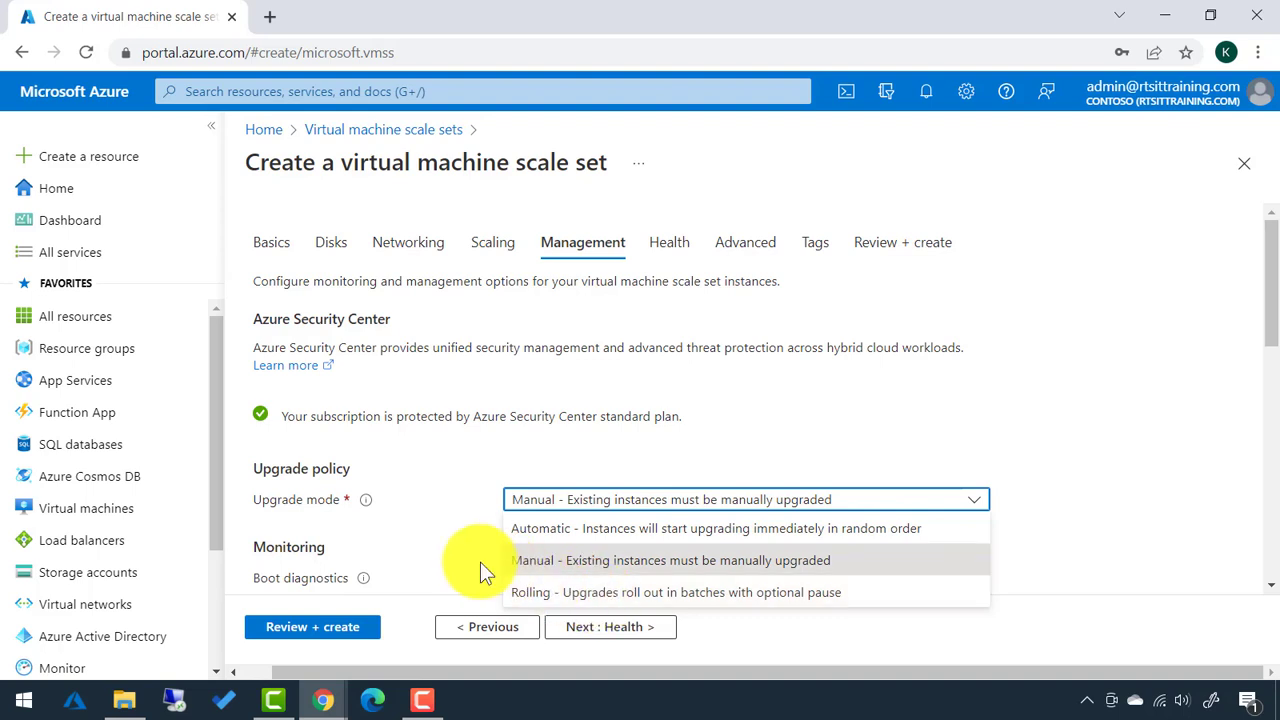
click(429, 540)
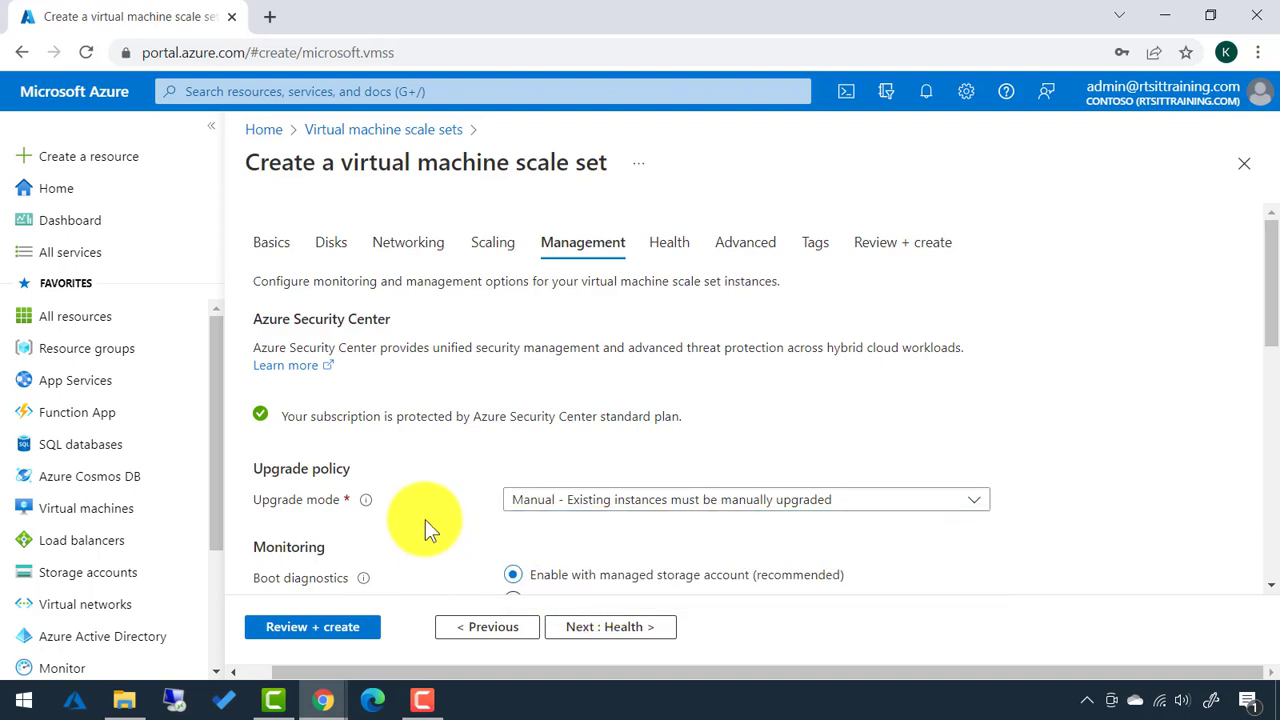
scroll(425, 519, down, 1)
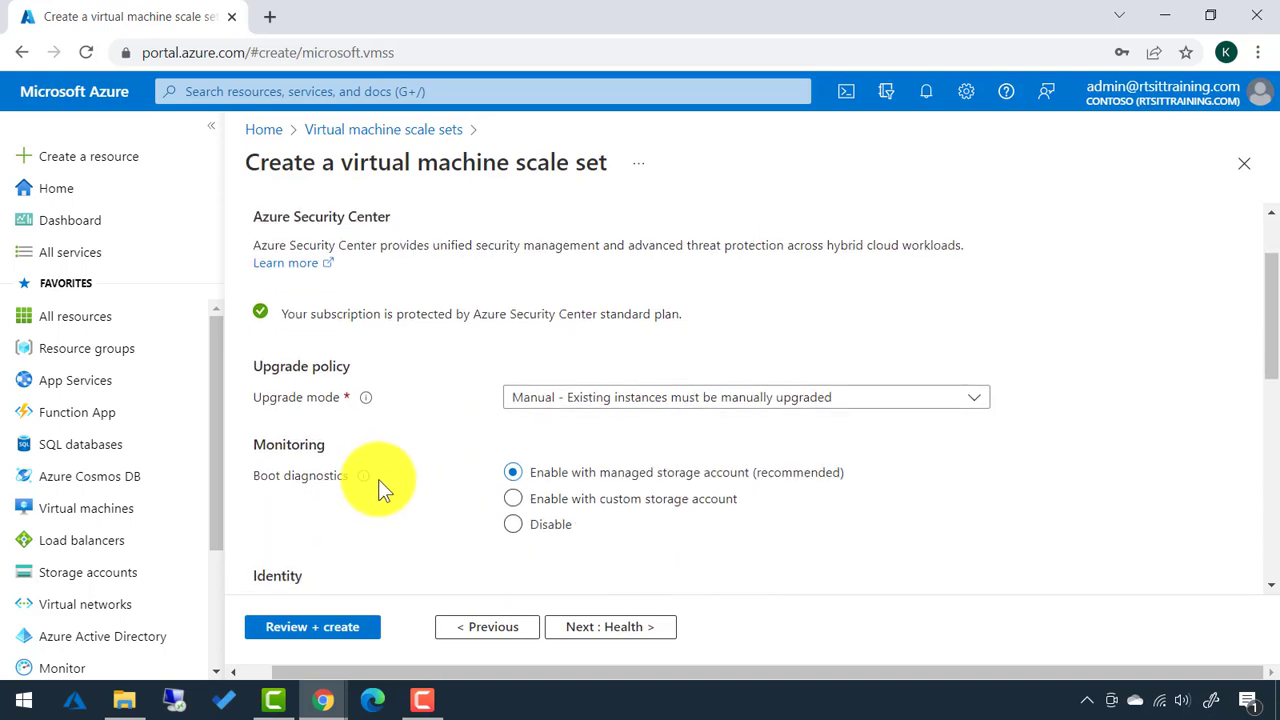
scroll(378, 479, down, 2)
scroll(354, 435, down, 1)
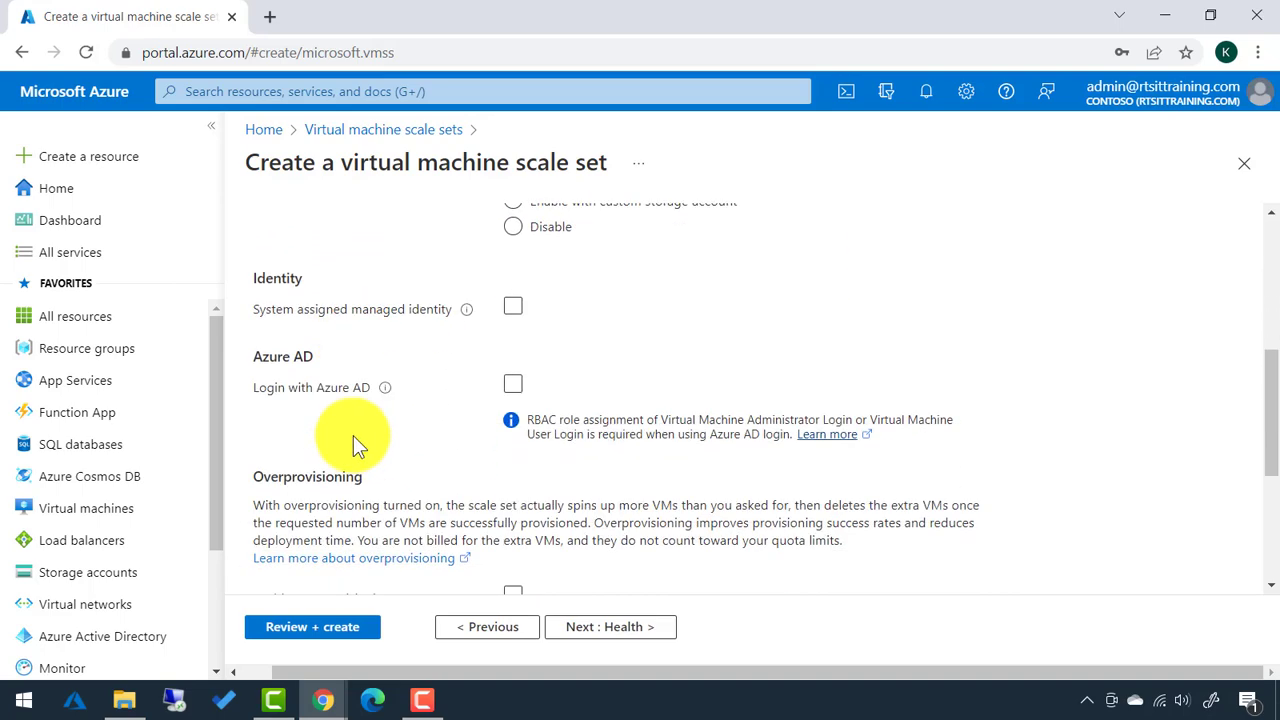
scroll(353, 435, down, 1)
scroll(353, 435, down, 2)
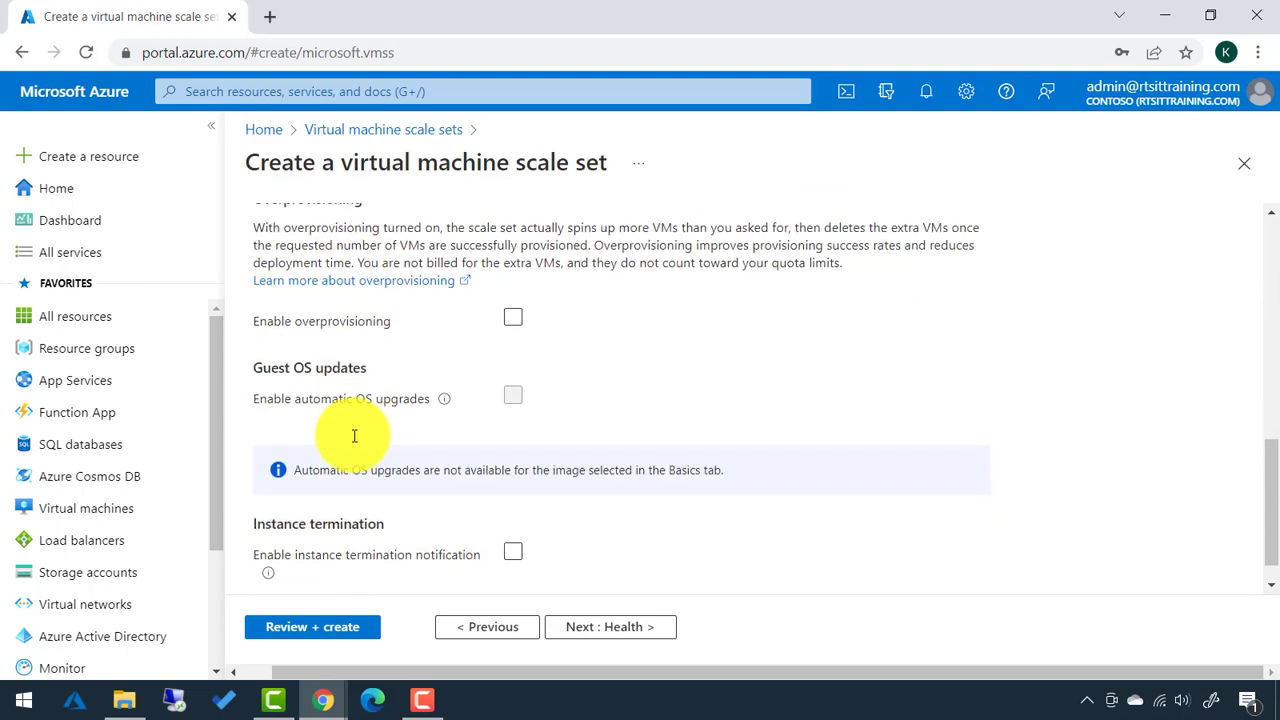
mouse_move(445, 385)
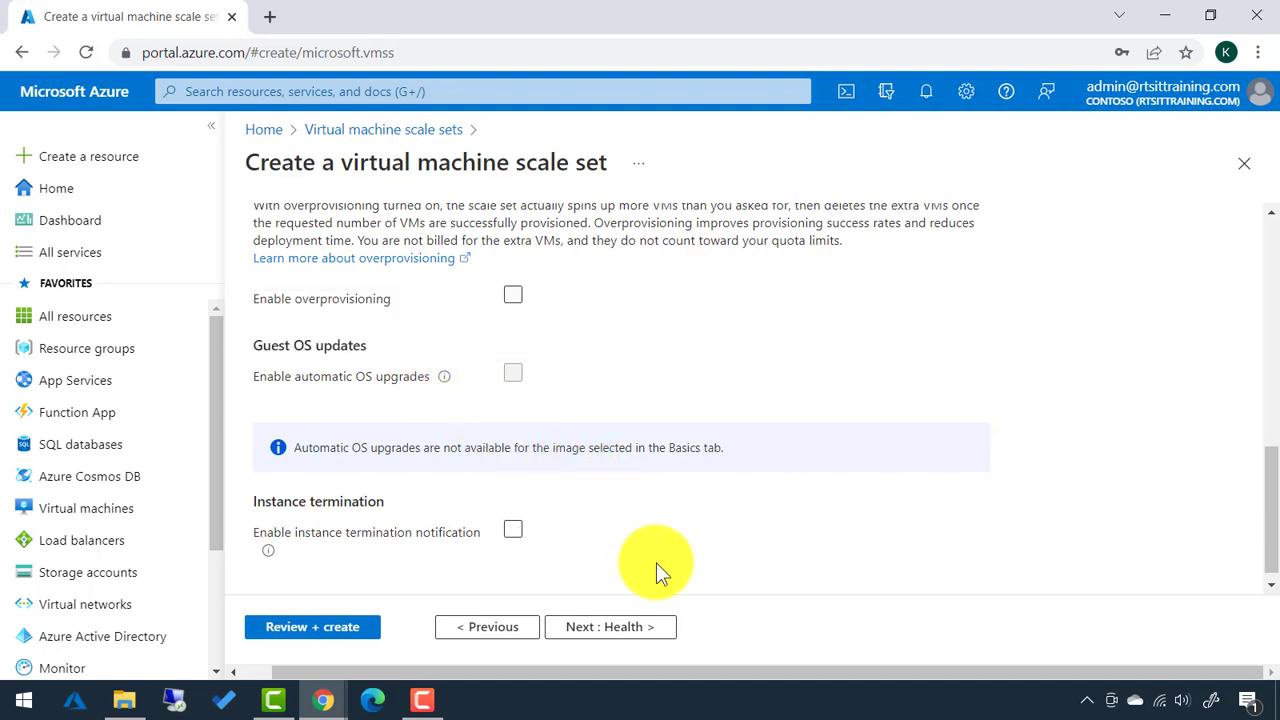
click(598, 632)
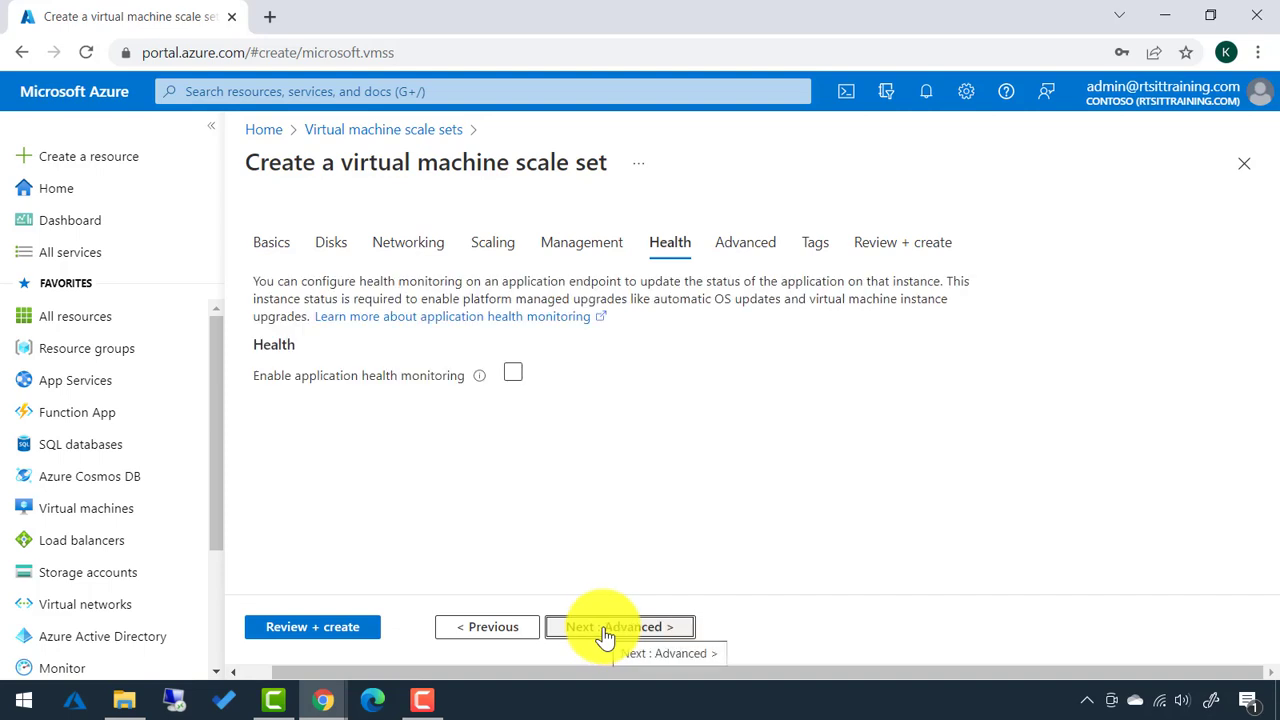
Validate the VMSS-WEB configuration in Review + create and create the scale set.
click(605, 632)
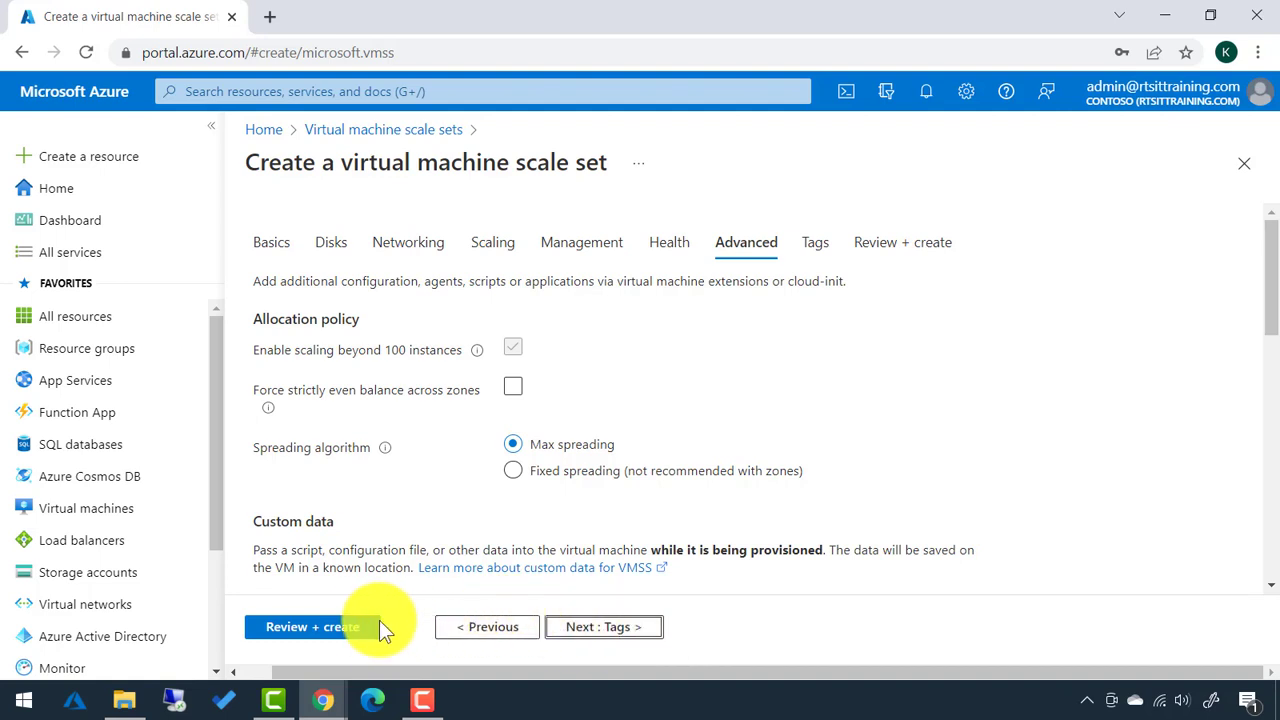
click(340, 630)
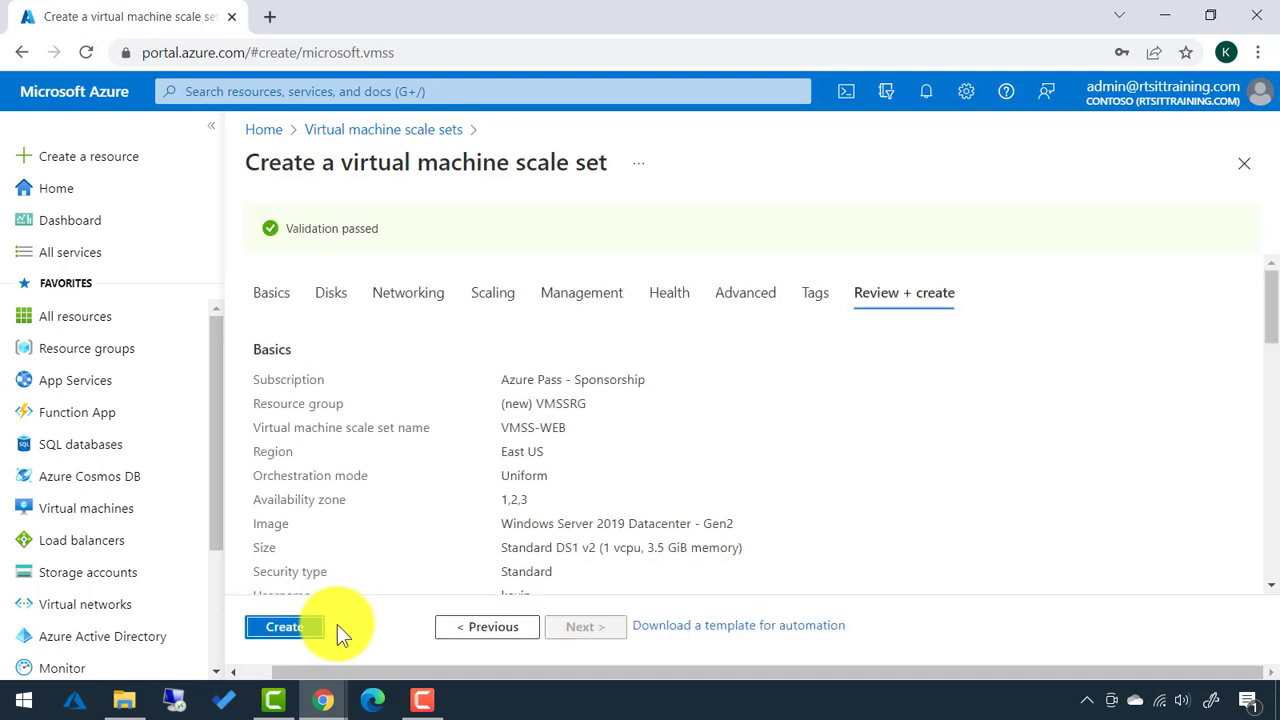
click(302, 630)
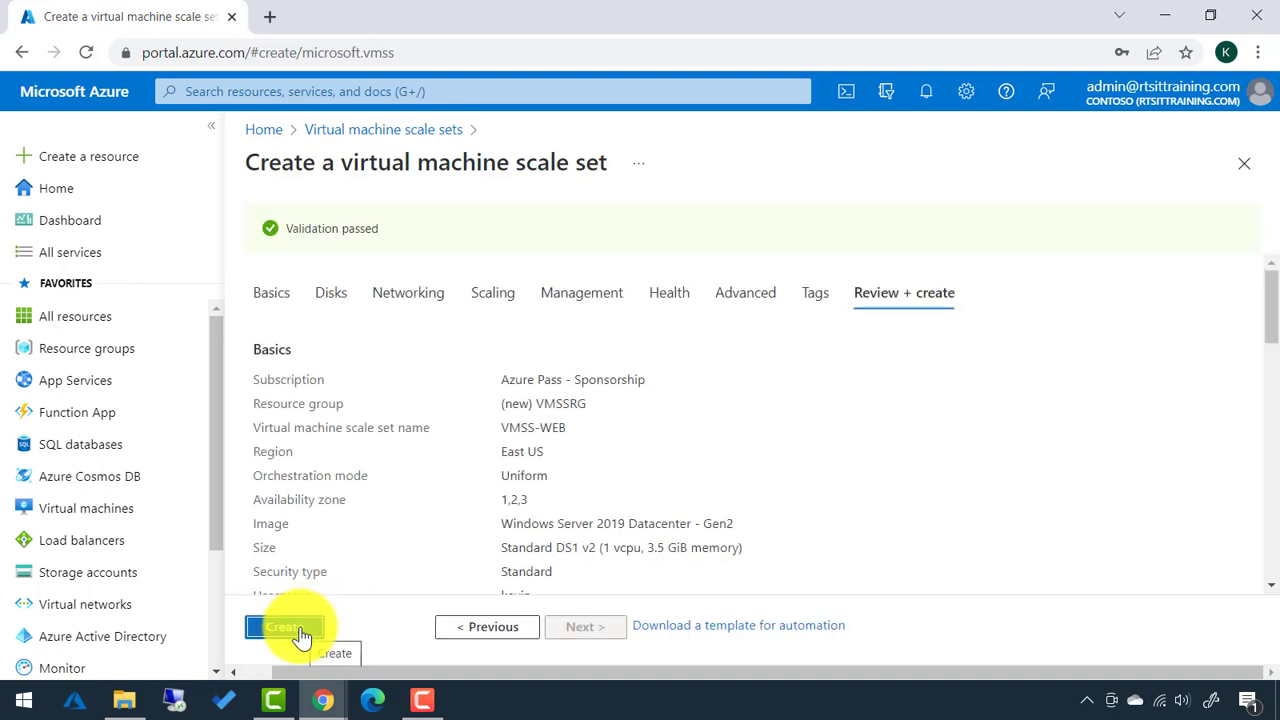
click(285, 628)
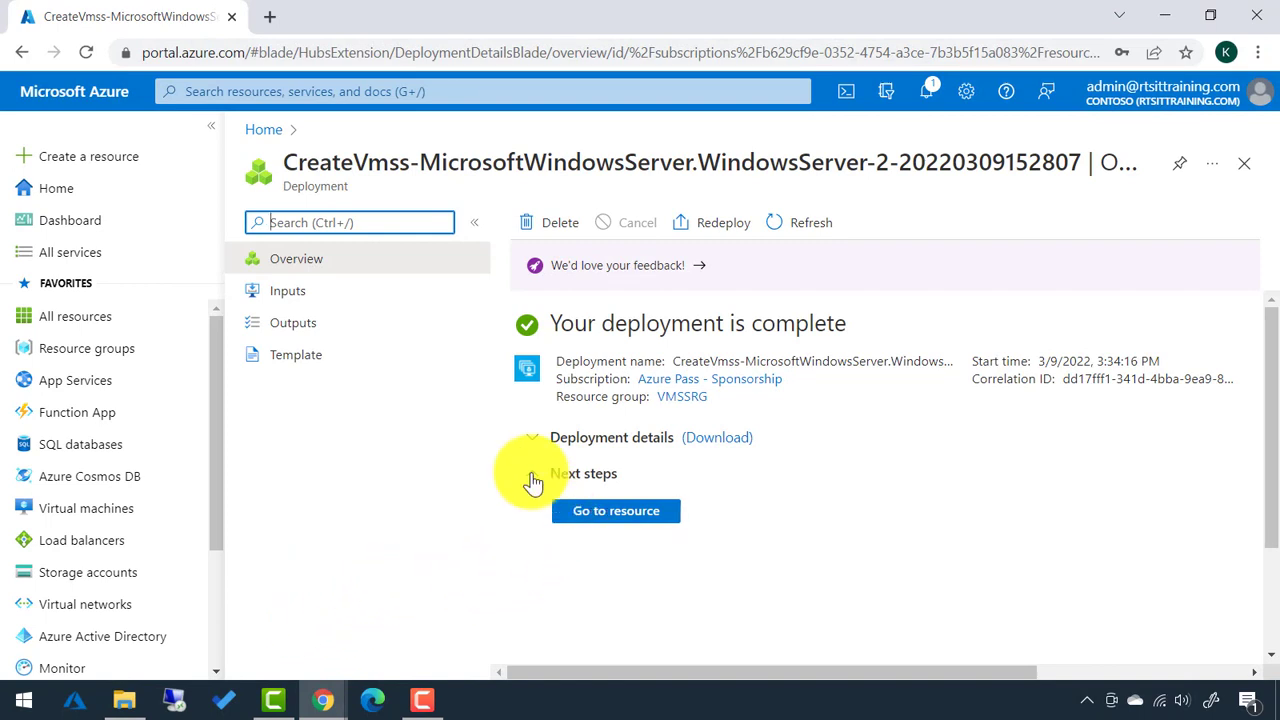
Search 'virtual machine' and open the VMSS-WEB scale set from Virtual machine scale sets.
click(292, 92)
text(virtual machine)
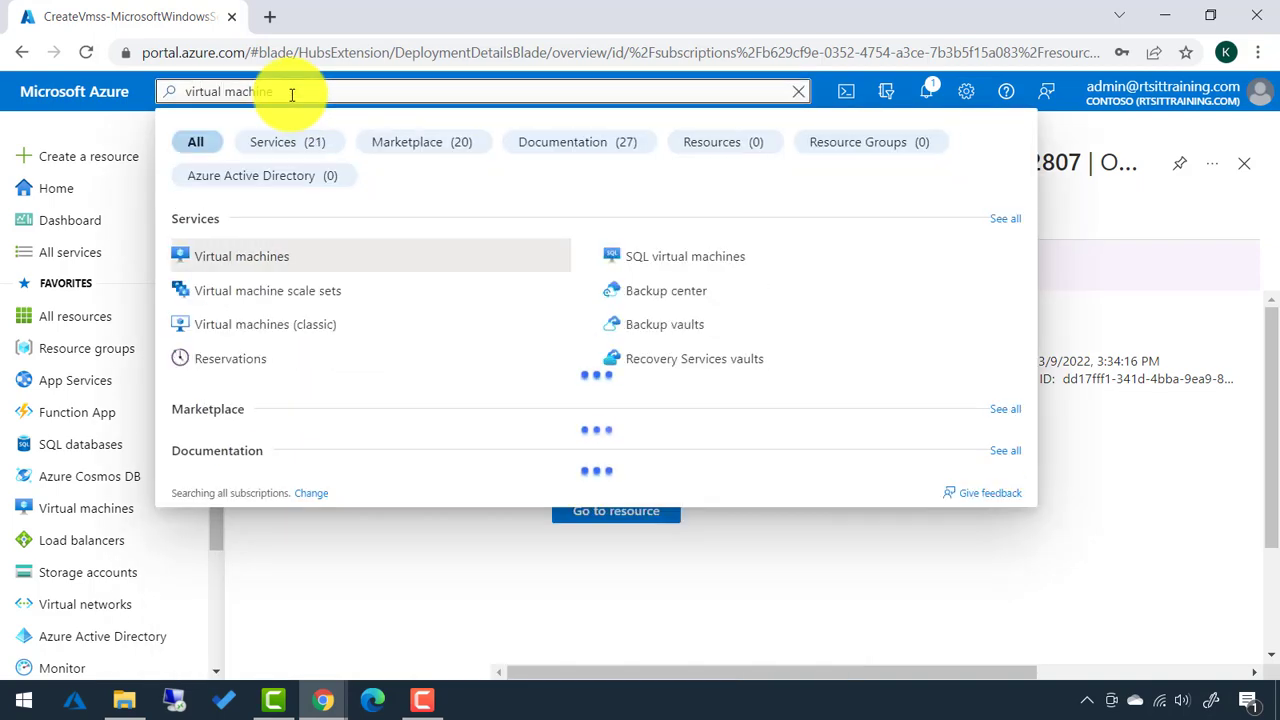
click(293, 292)
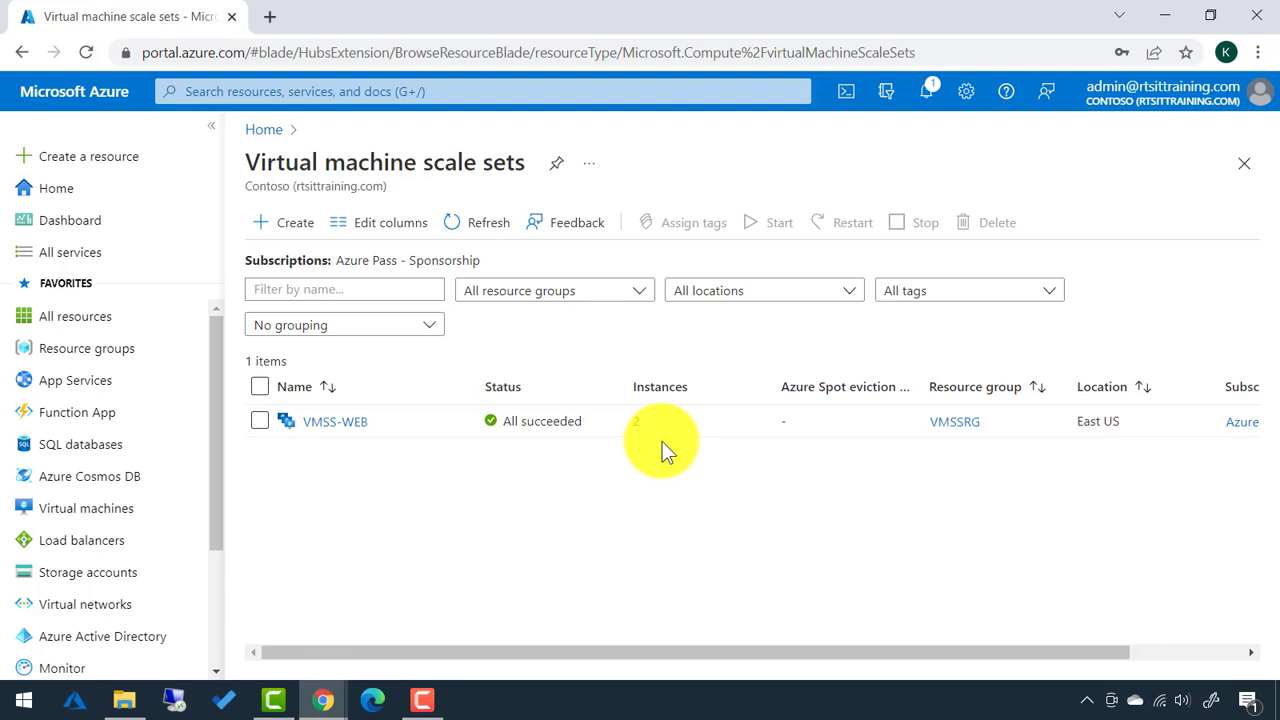
click(358, 424)
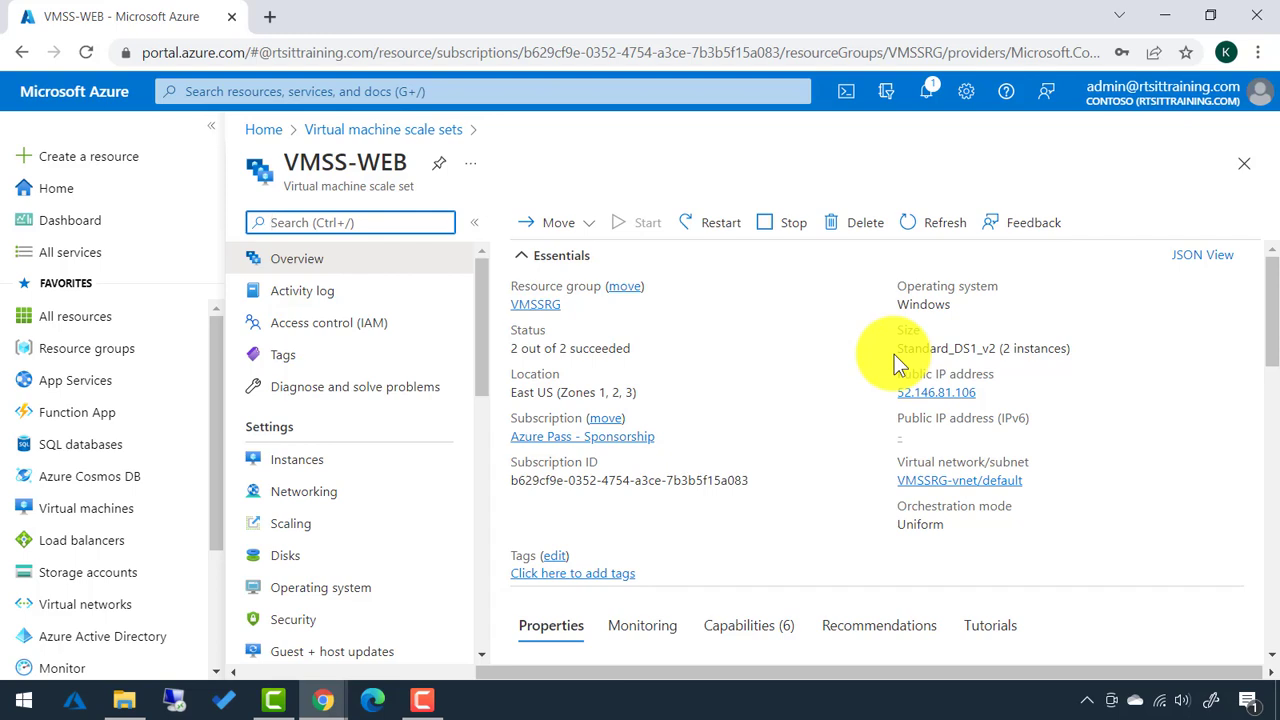
Load the public IP 52.146.81.106 in a new browser tab, then return to the VMSS-WEB overview.
click(988, 395)
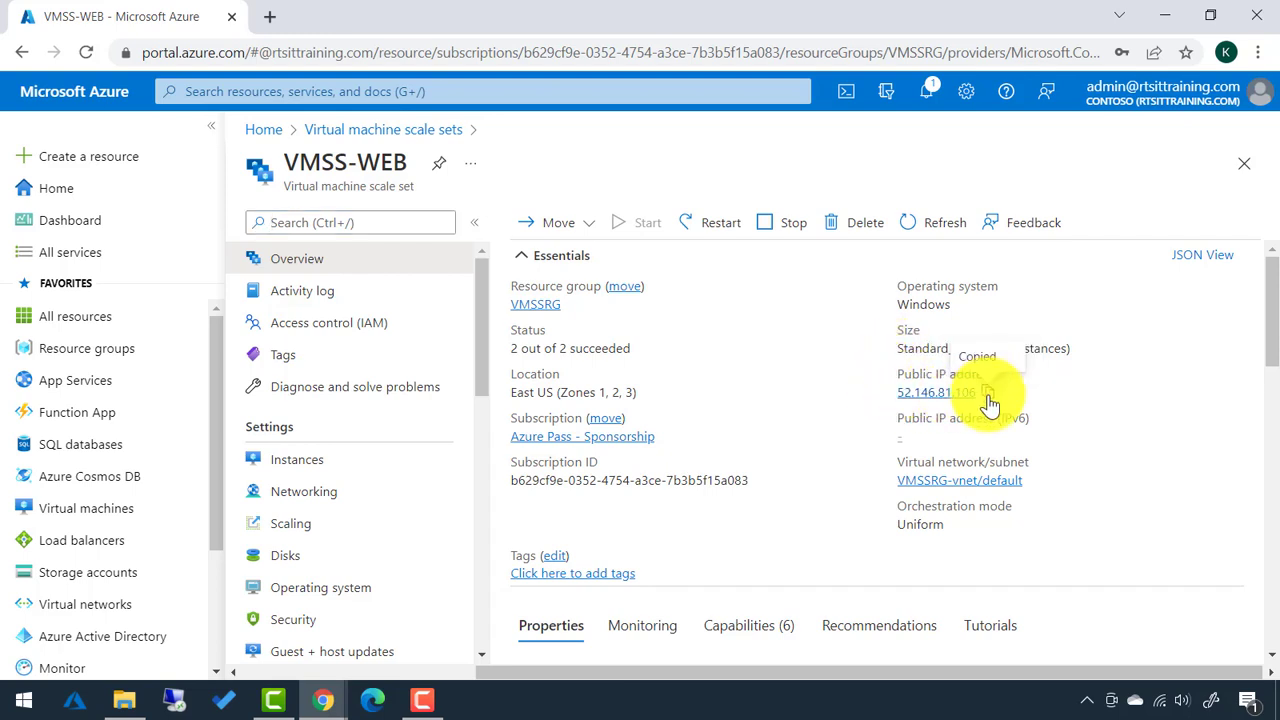
click(270, 17)
key(ctrl+v)
key(Return)
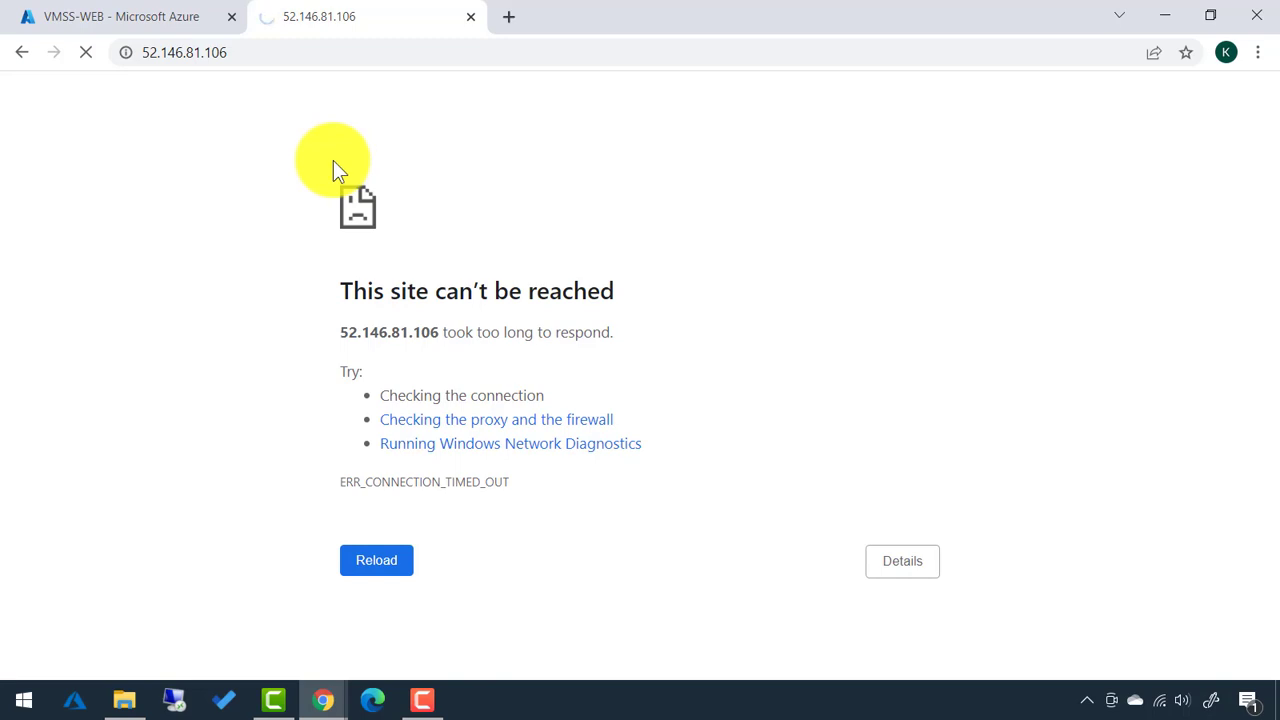
click(157, 23)
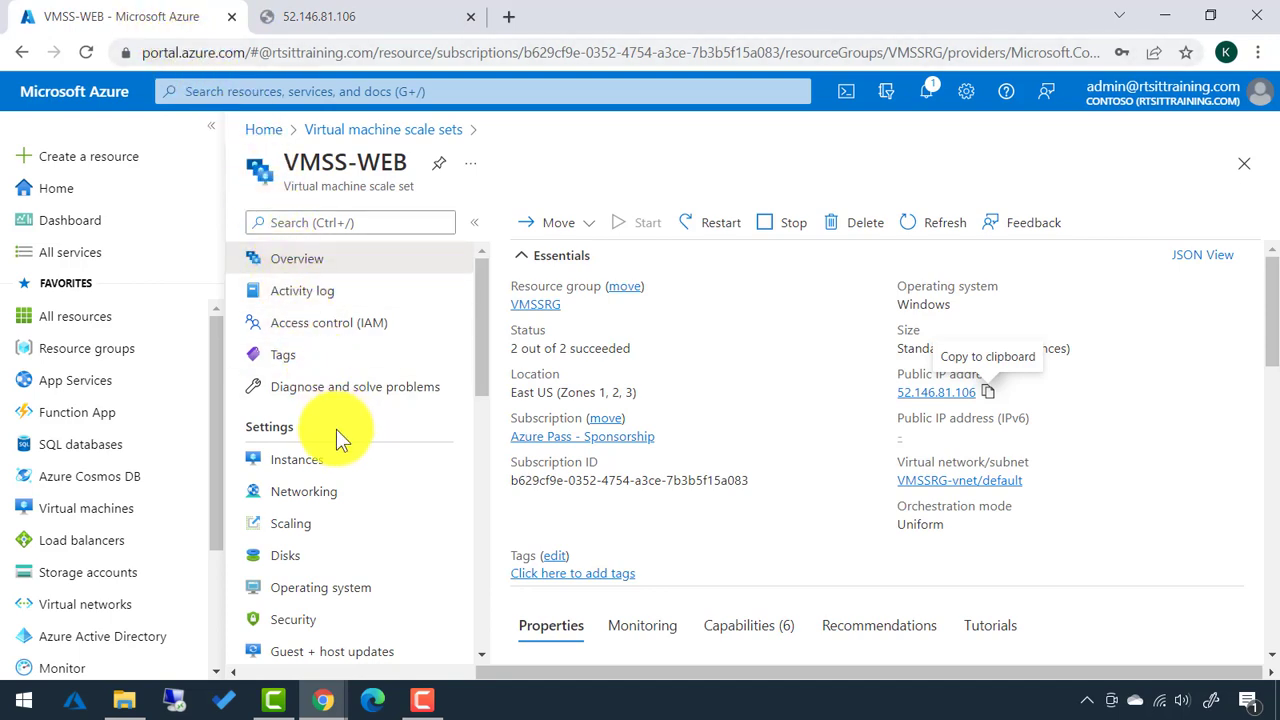
Switch VMSS-WEB scaling to Custom autoscale and review the Default condition's 2/2/2 instance limits.
click(297, 528)
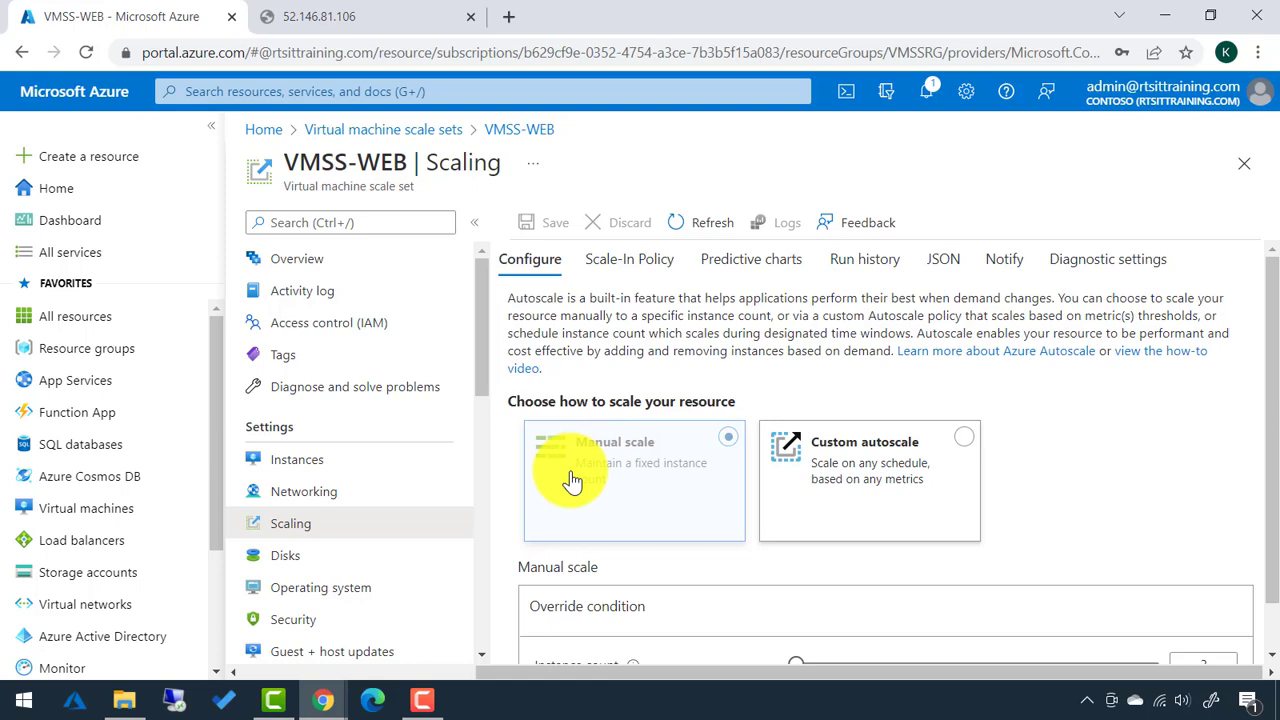
click(863, 466)
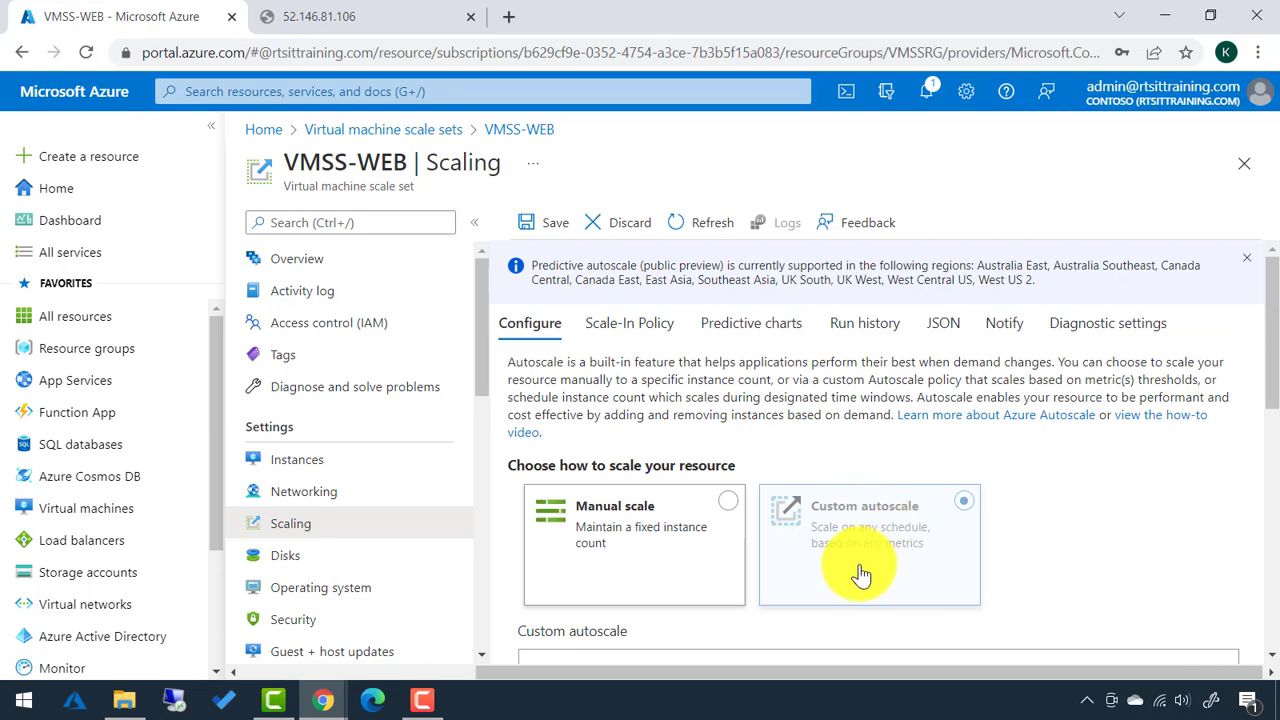
scroll(860, 575, down, 2)
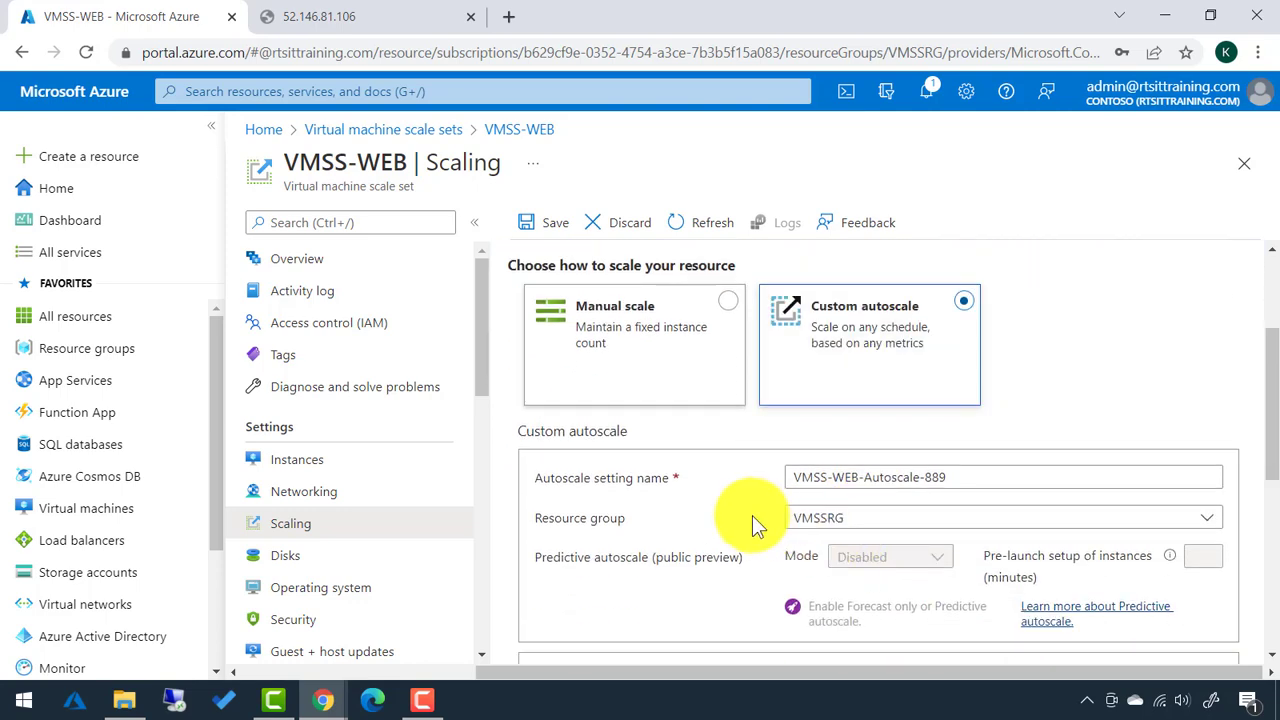
scroll(752, 515, down, 1)
click(802, 377)
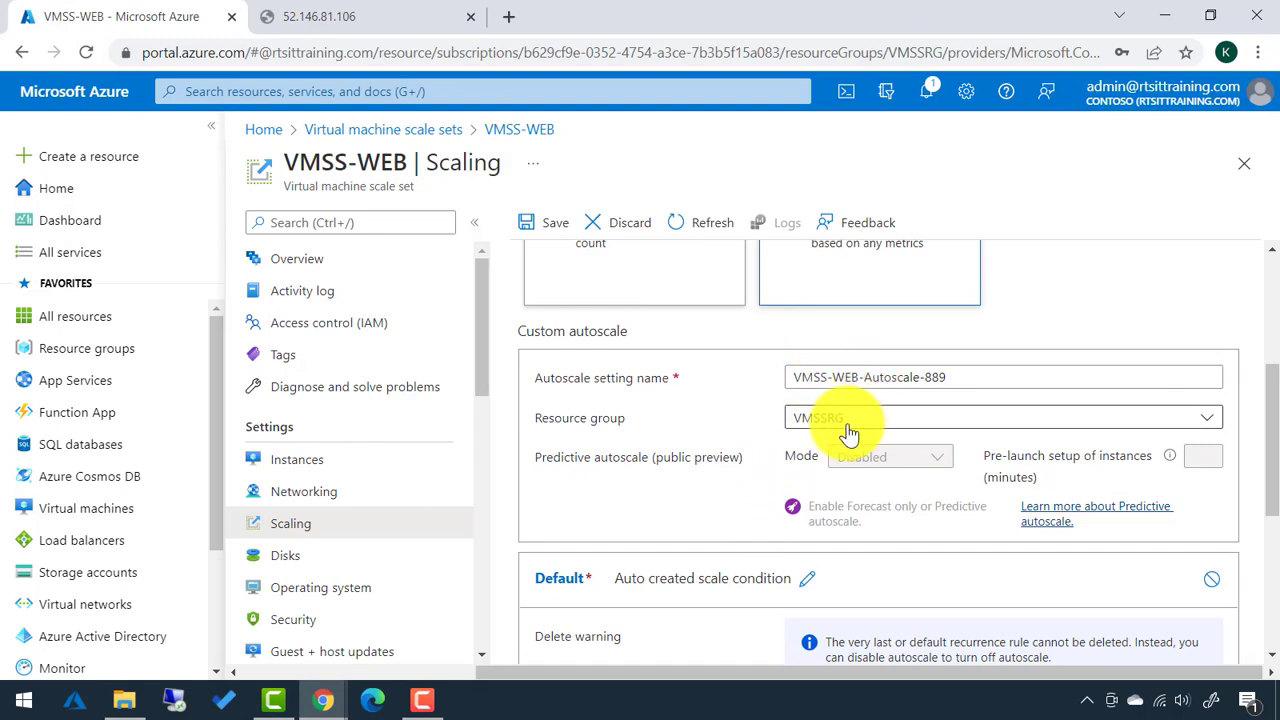
scroll(705, 426, down, 2)
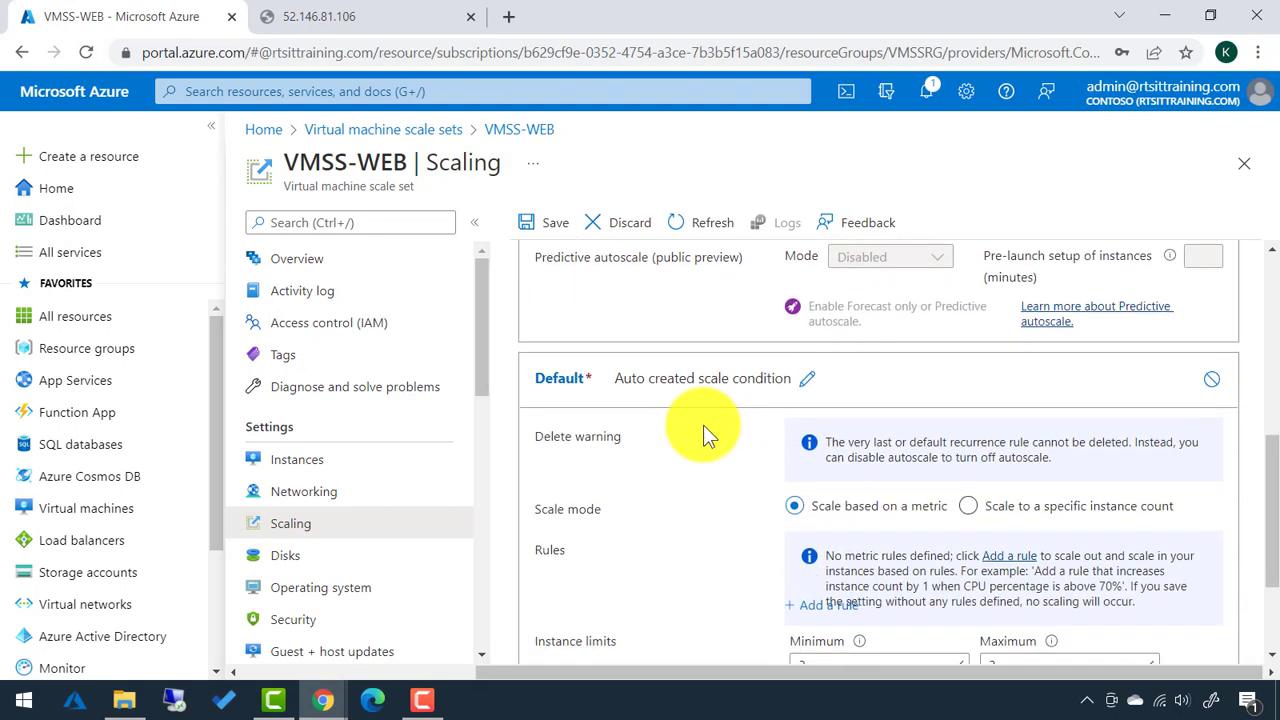
scroll(703, 425, down, 1)
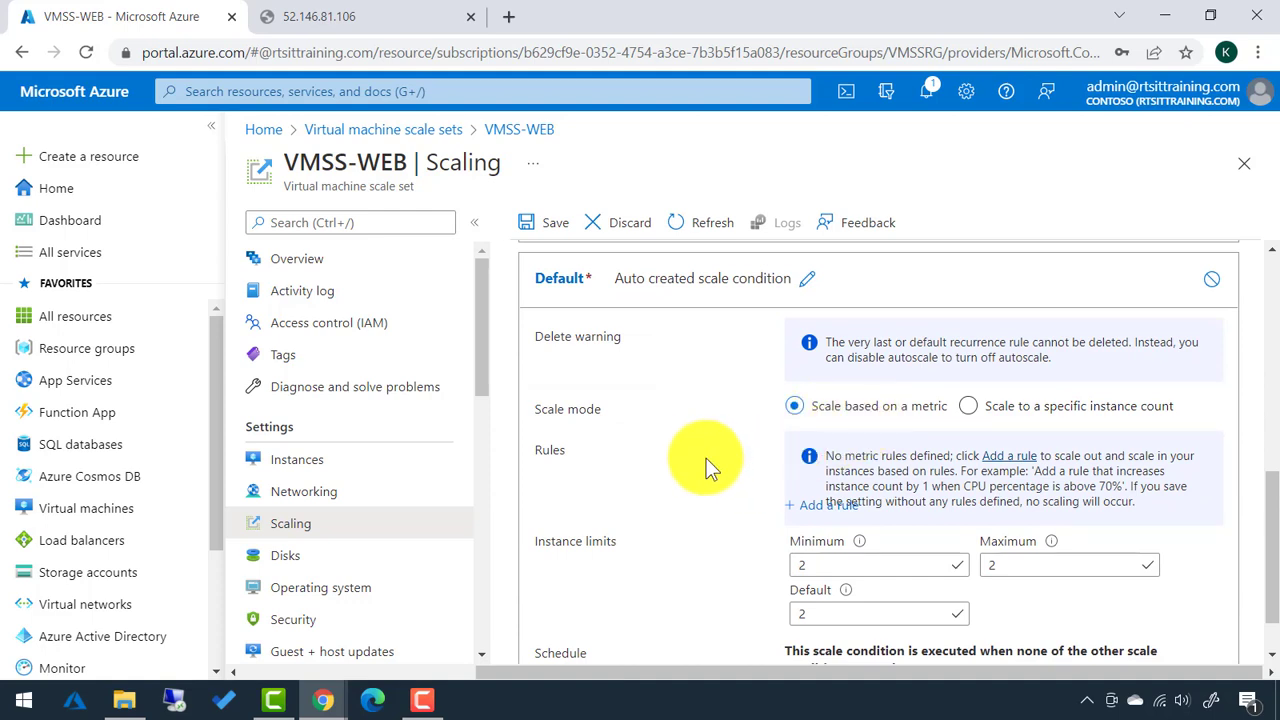
scroll(704, 458, down, 1)
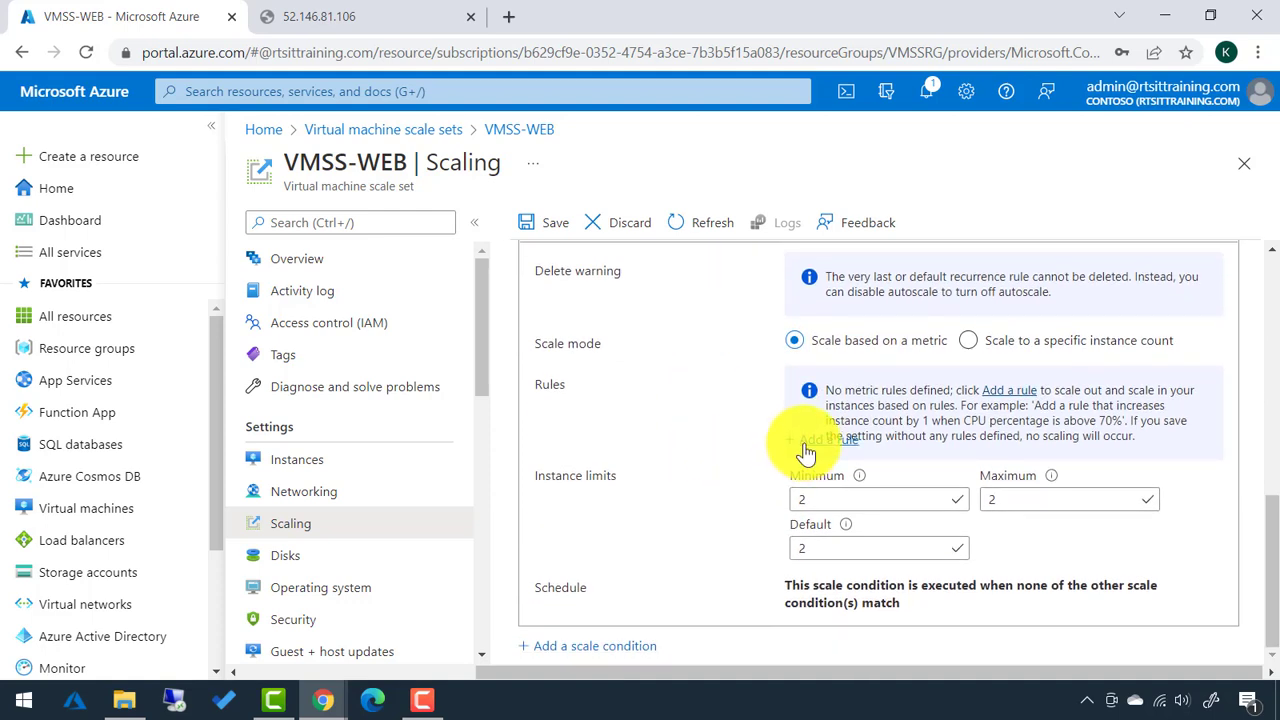
Add a scale-out rule: average Percentage CPU above 75 for 10 minutes adds 1 instance.
click(806, 446)
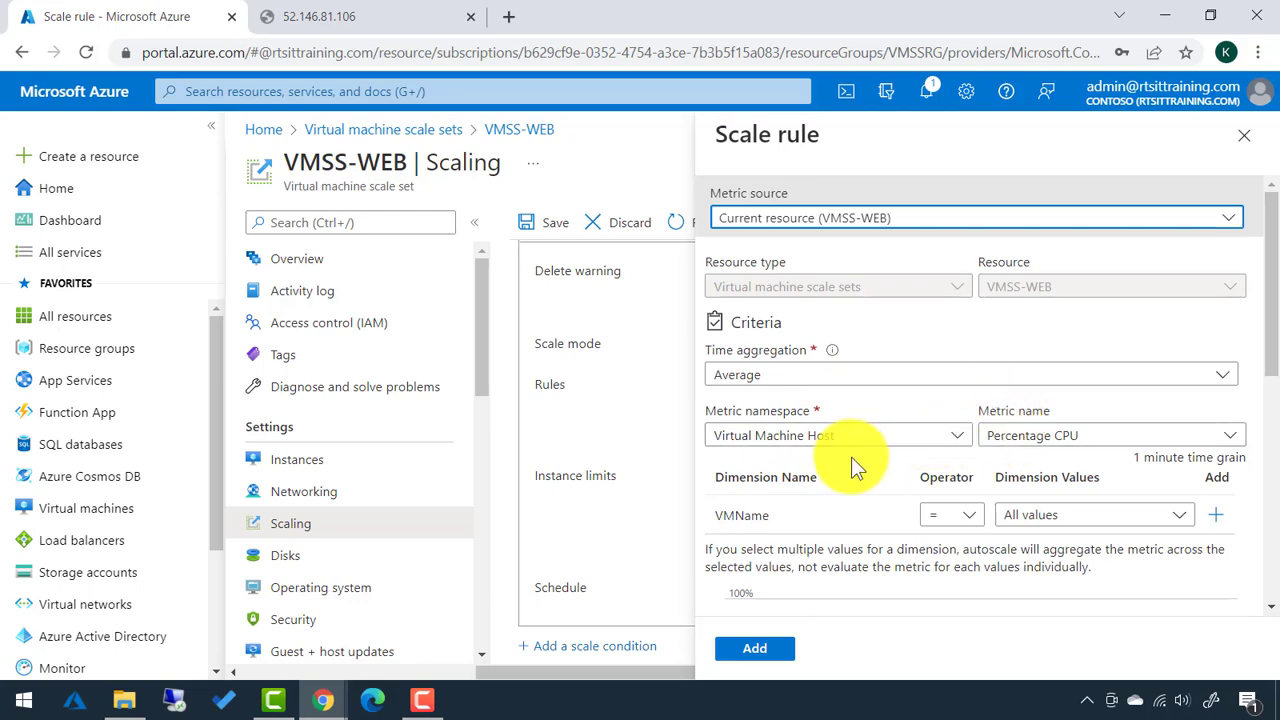
scroll(851, 457, down, 2)
scroll(851, 459, down, 1)
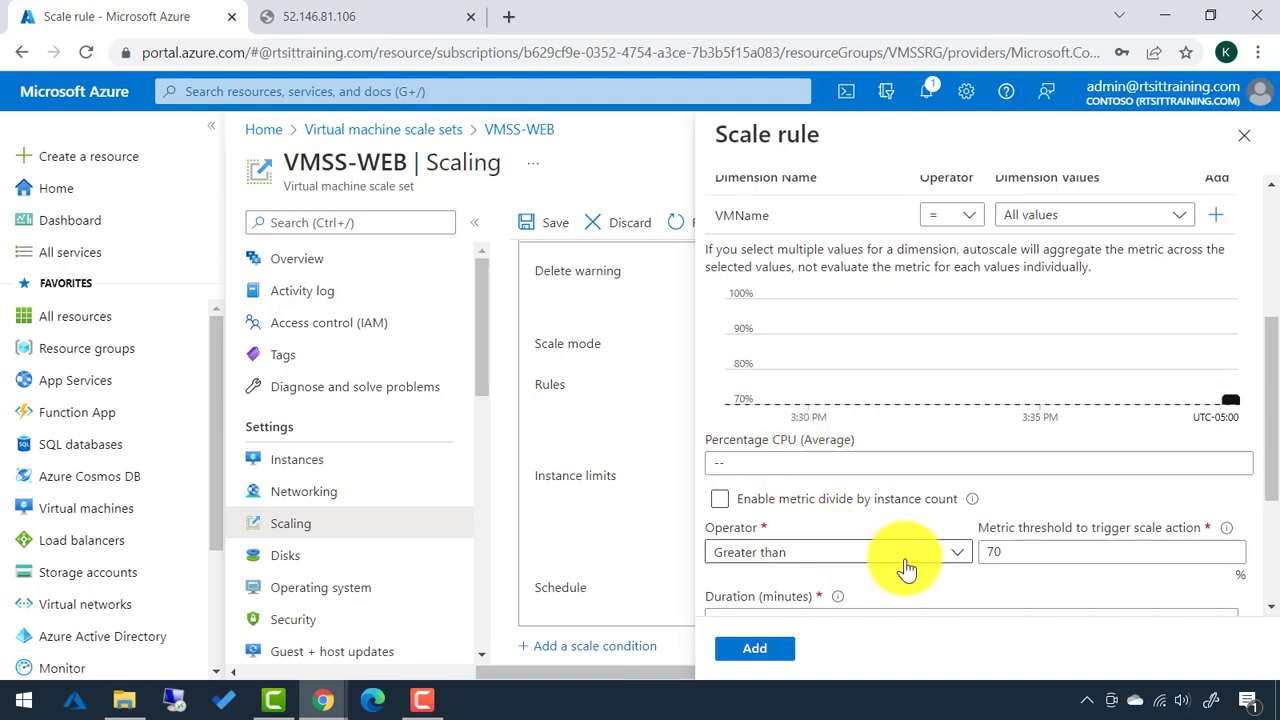
click(962, 552)
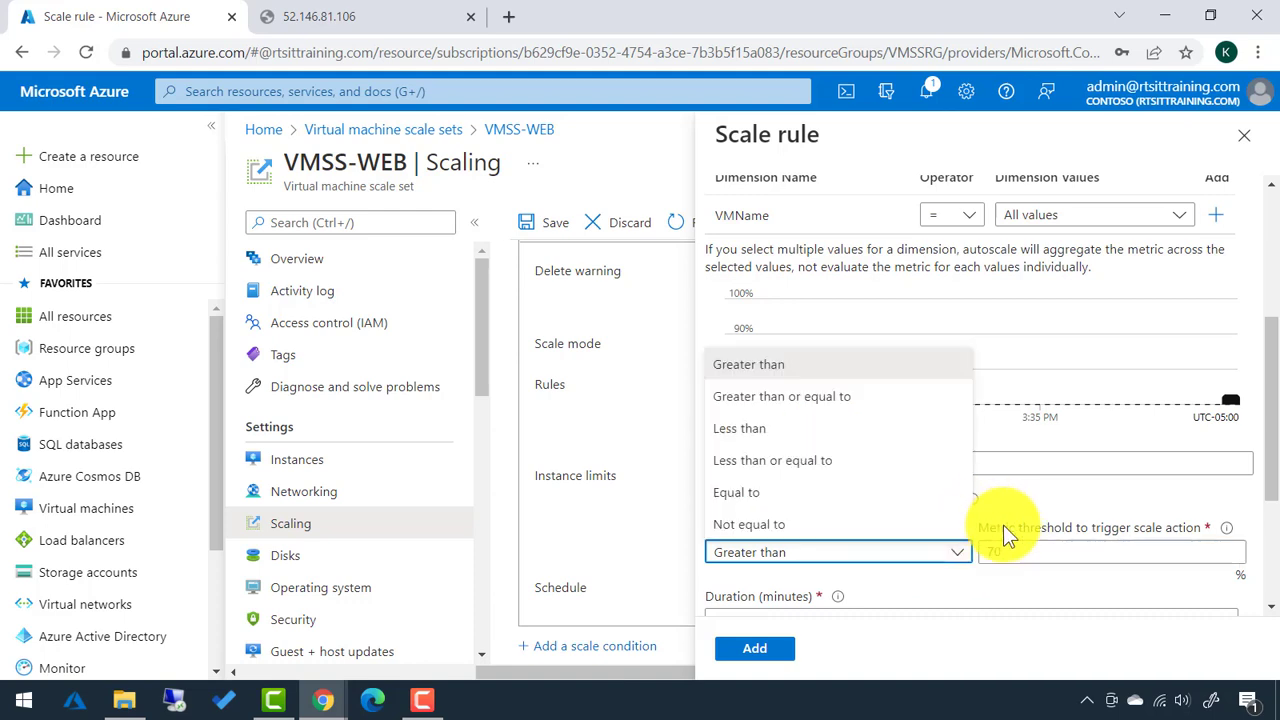
drag(1006, 549, 937, 556)
text(75)
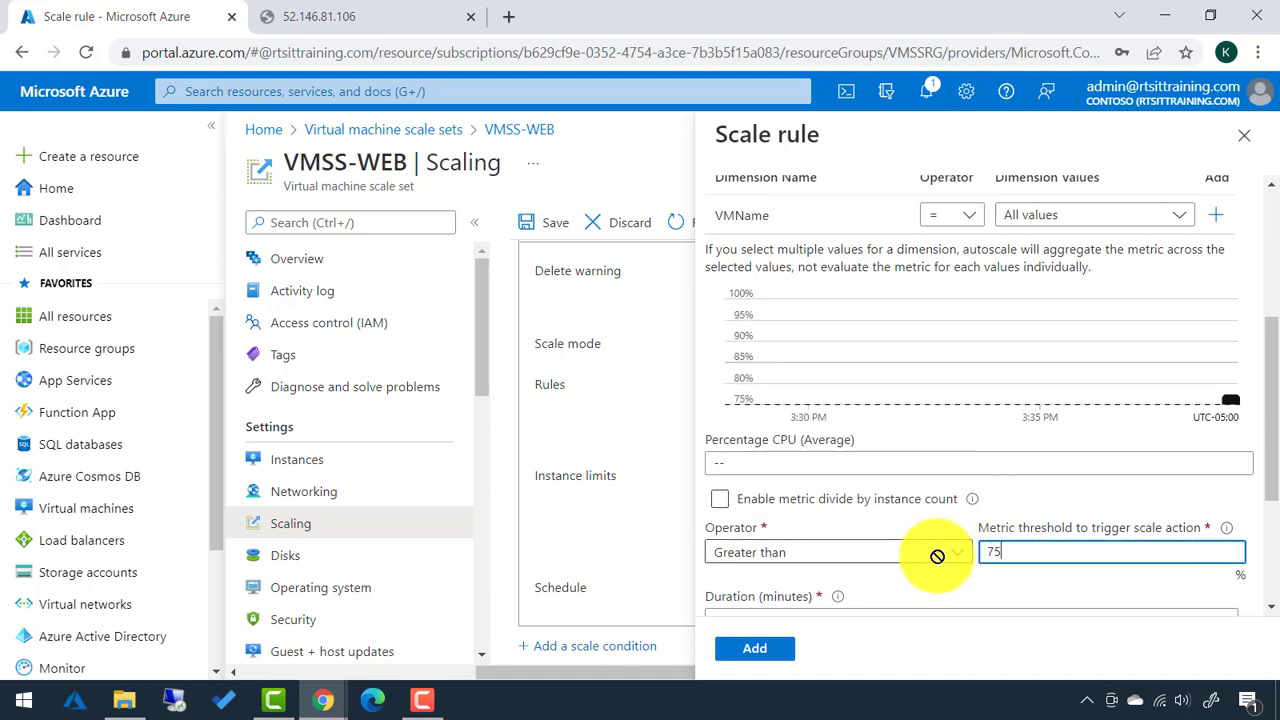
scroll(929, 579, down, 1)
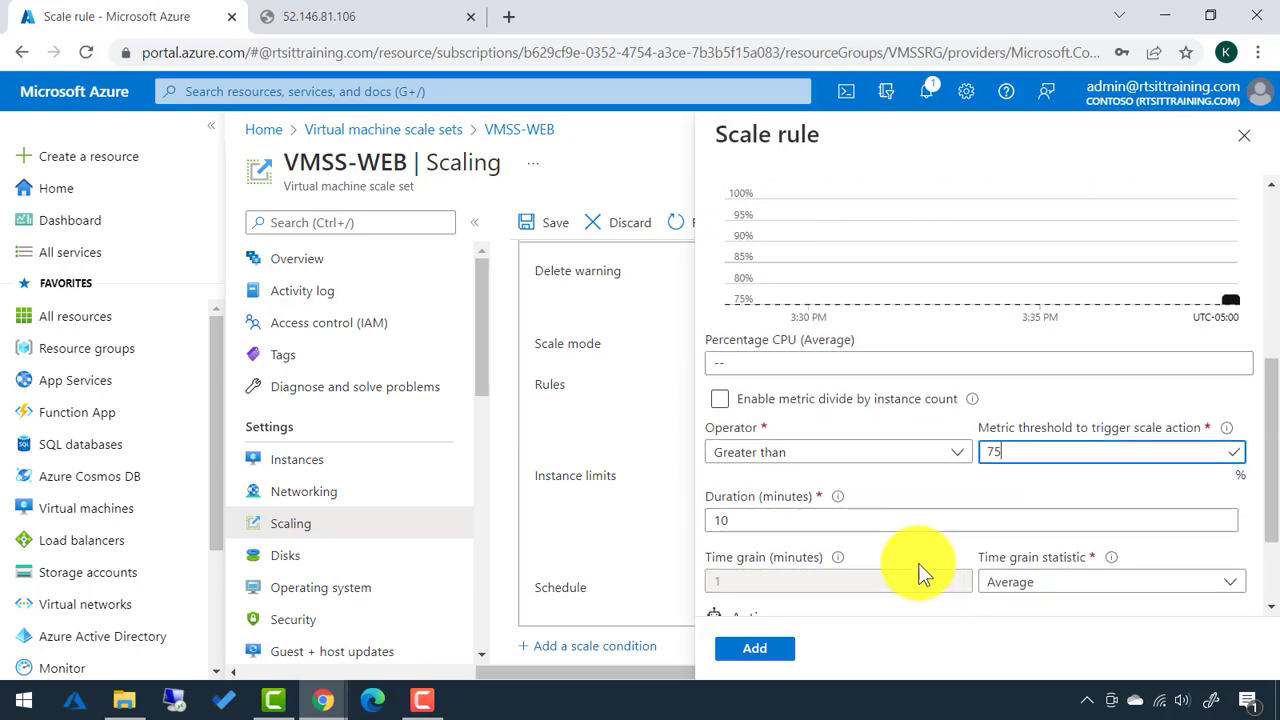
scroll(767, 525, down, 1)
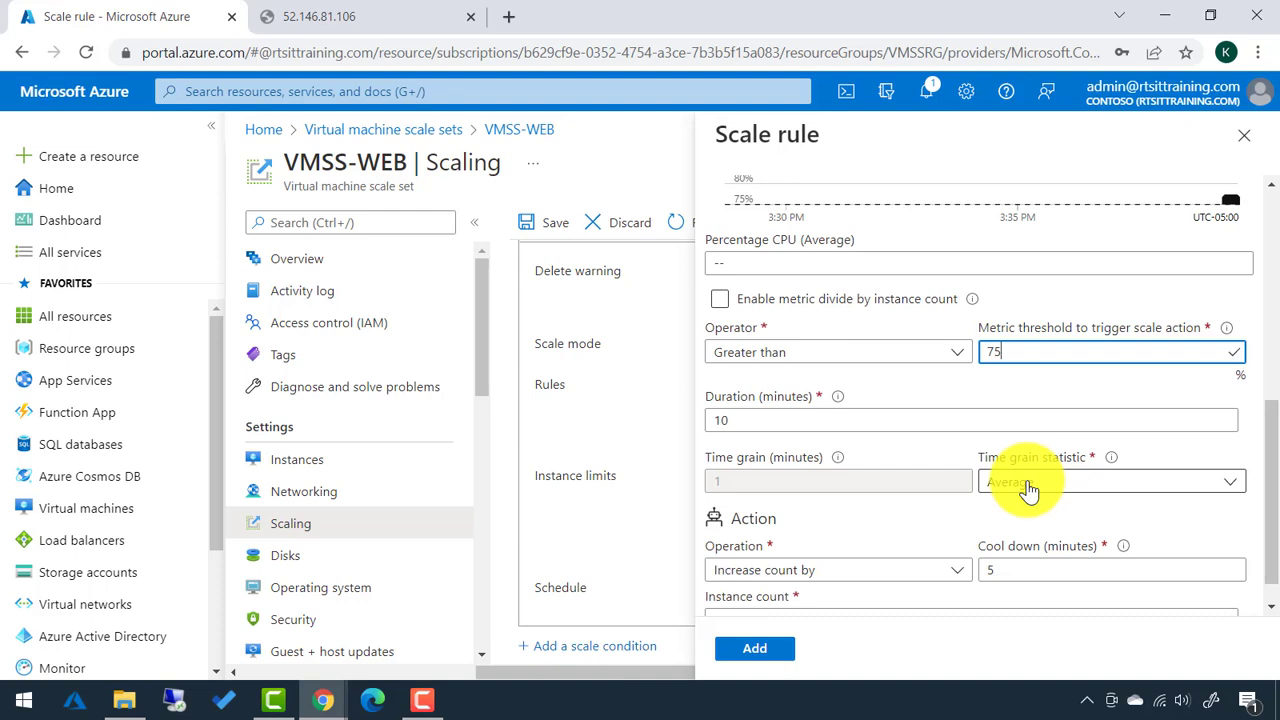
scroll(1010, 480, down, 1)
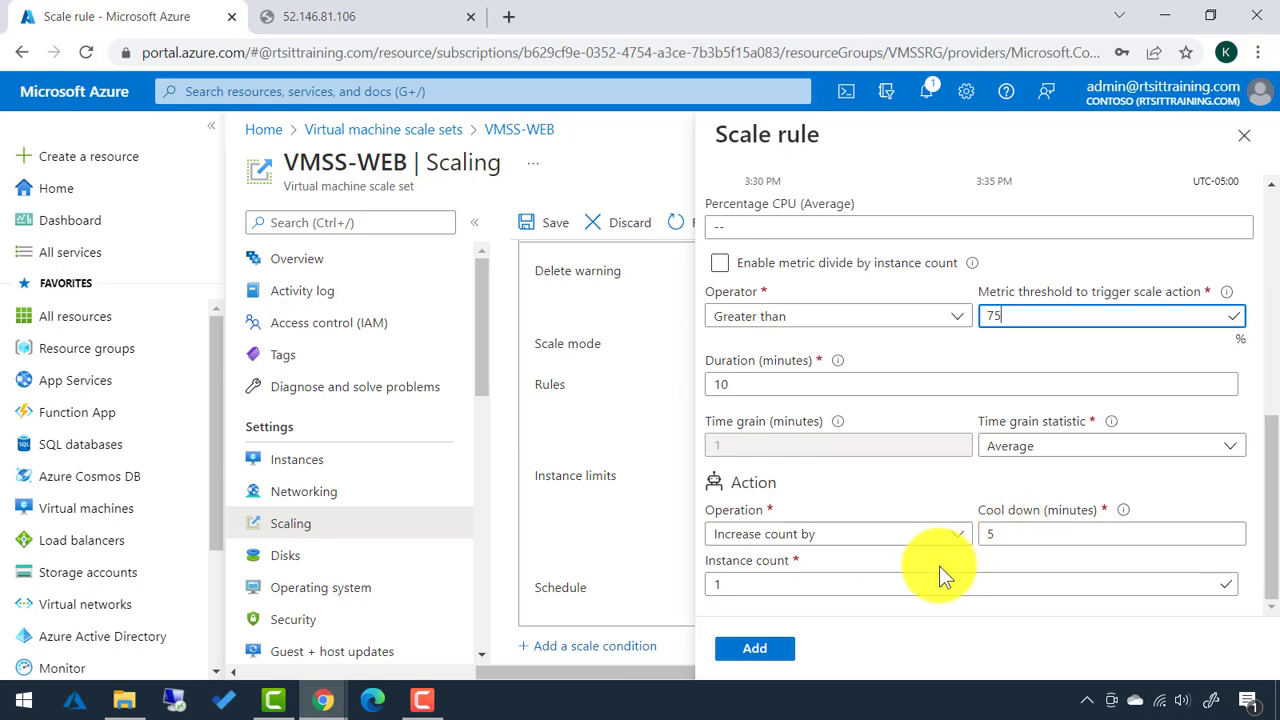
click(772, 652)
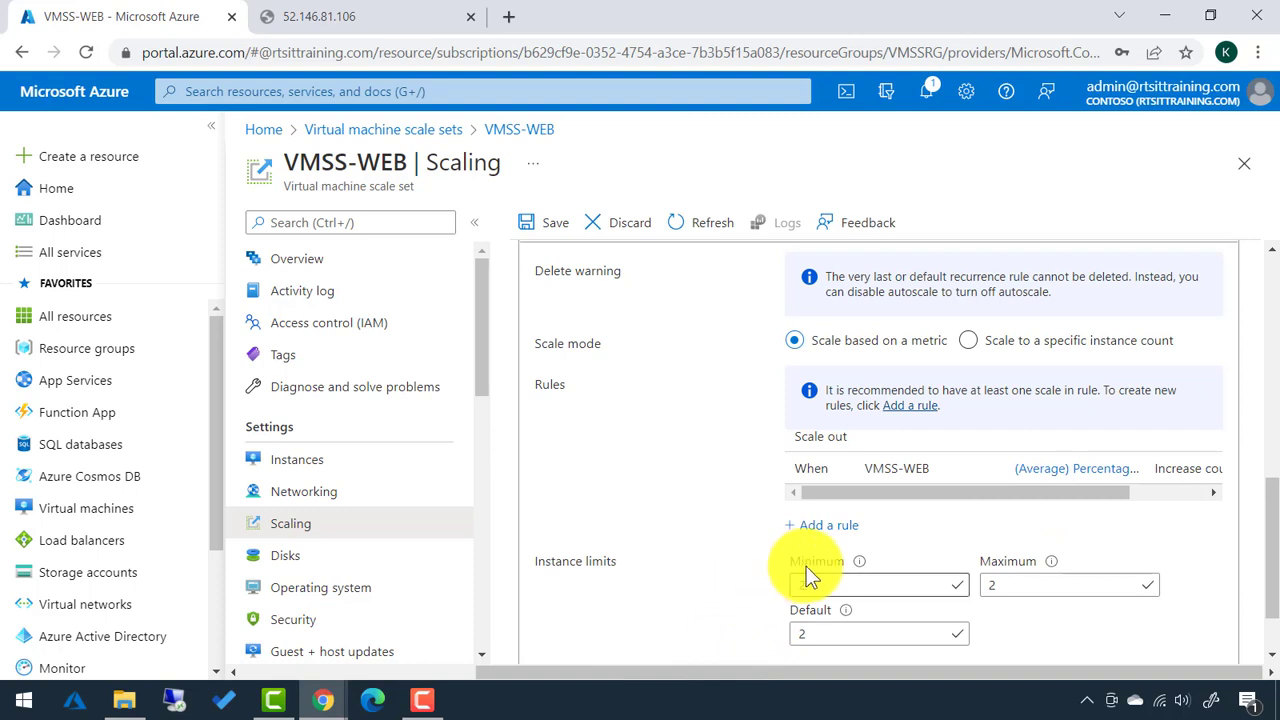
Change the maximum instance limit to 10, leaving minimum and default at 2.
double_click(977, 590)
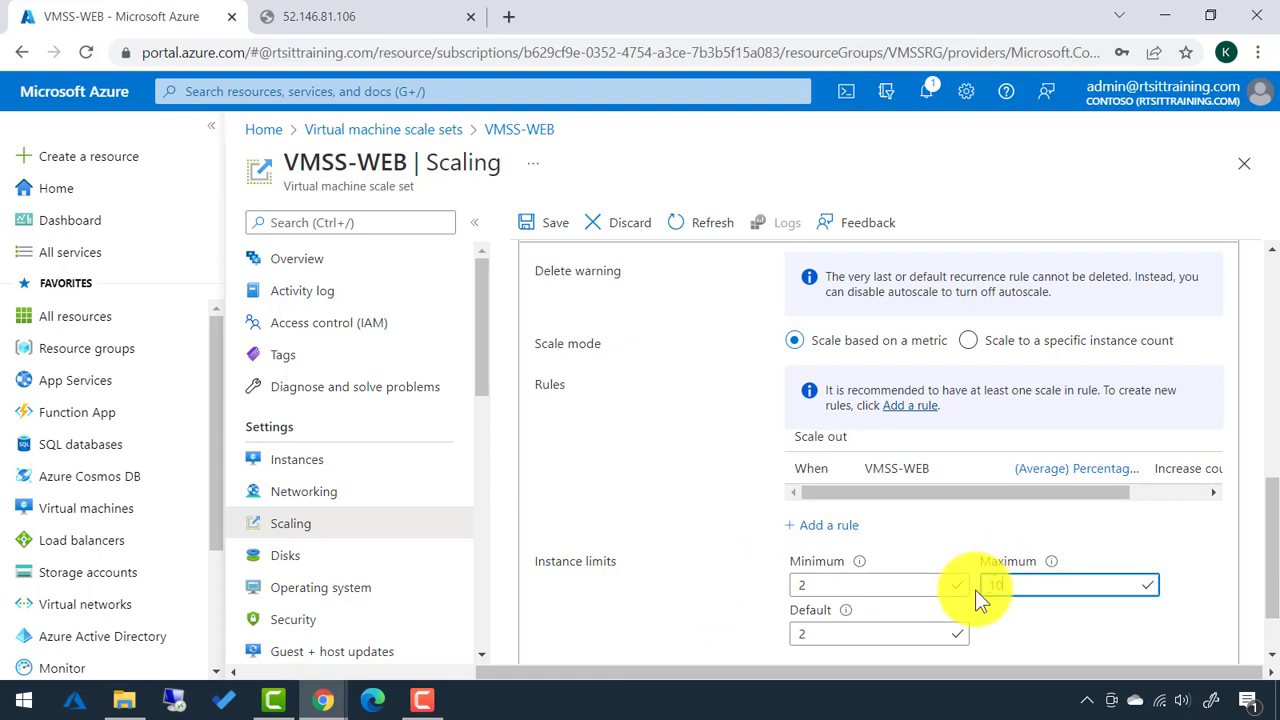
text(10)
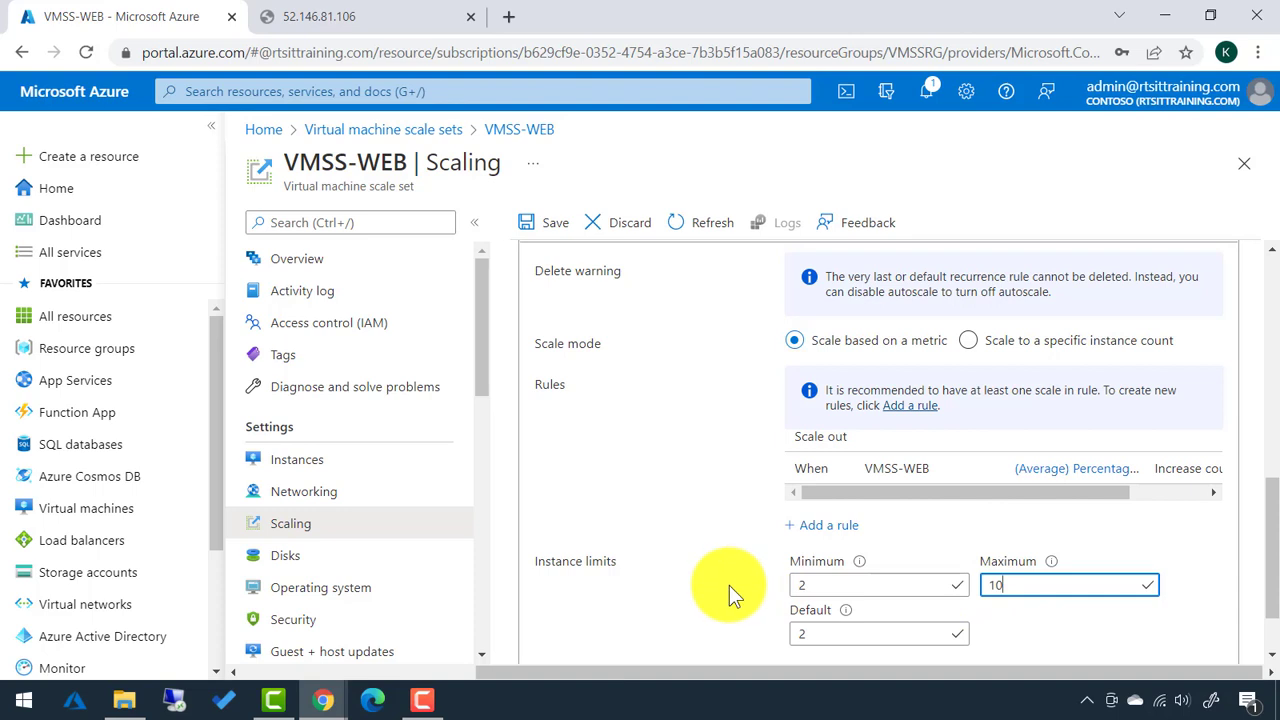
scroll(729, 585, down, 1)
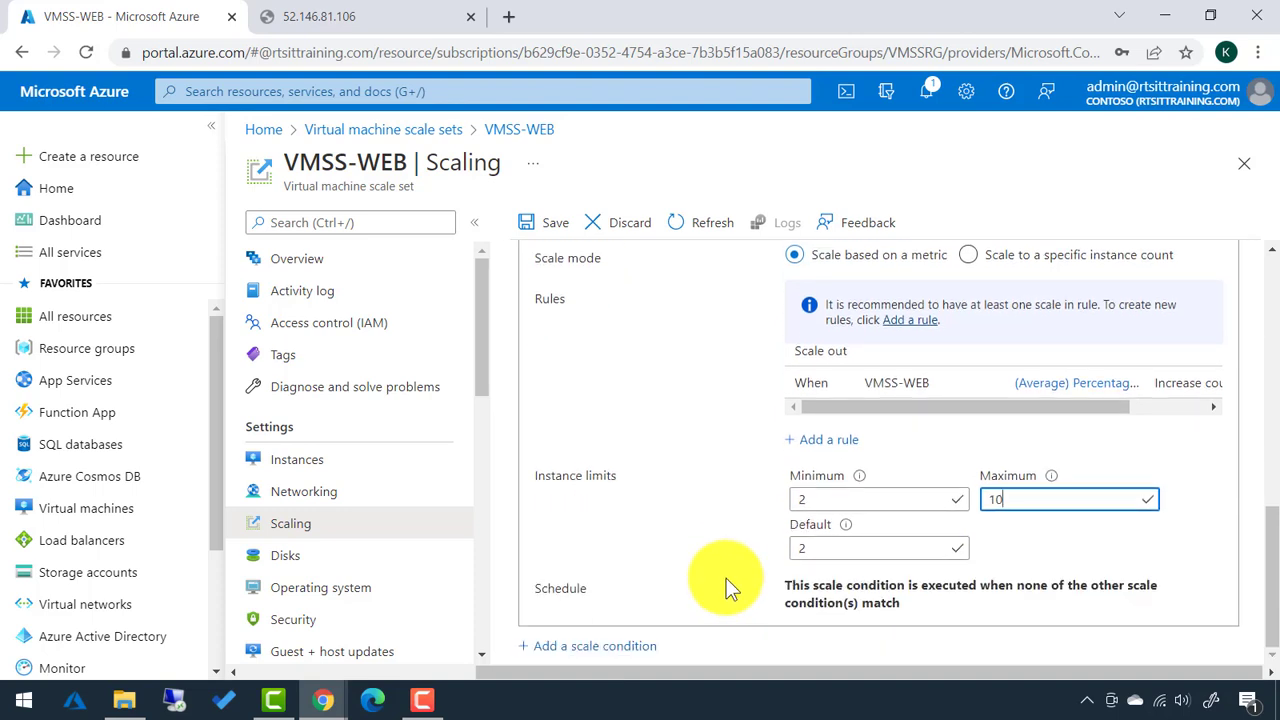
scroll(723, 577, up, 1)
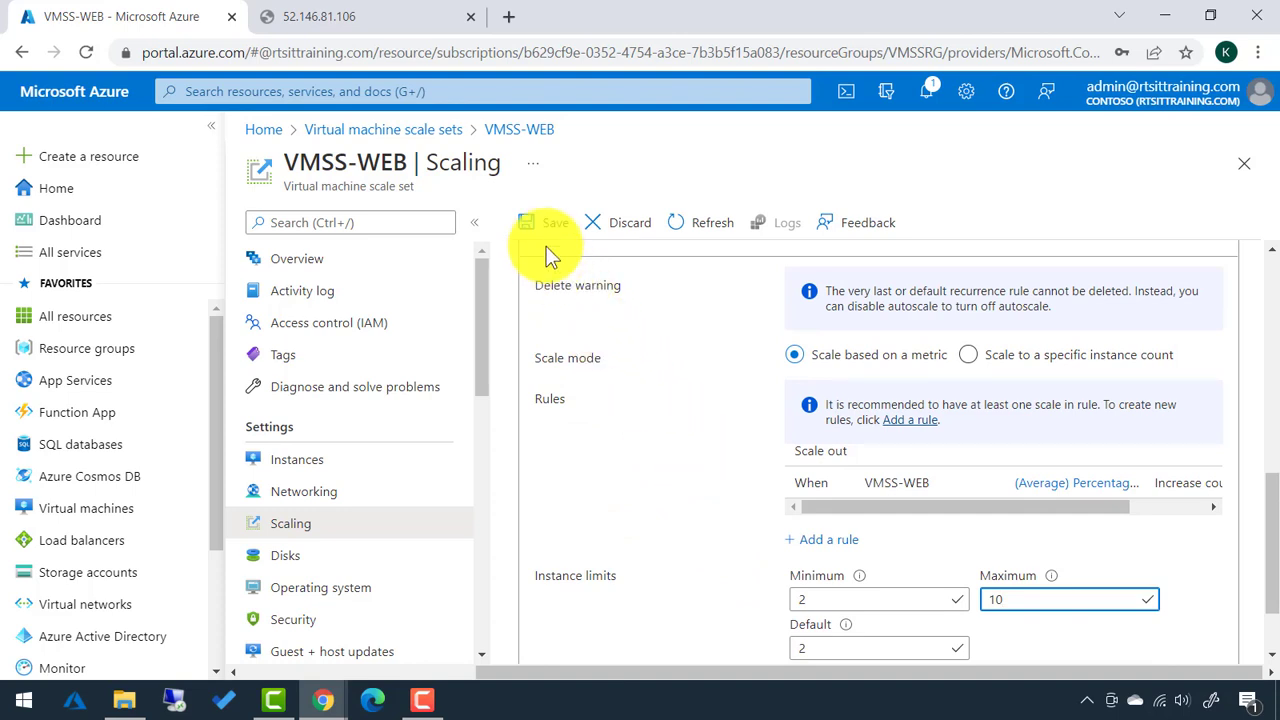
Save the 2-to-10 autoscale limits, check the Instances list, then return to the Scaling rules.
click(530, 216)
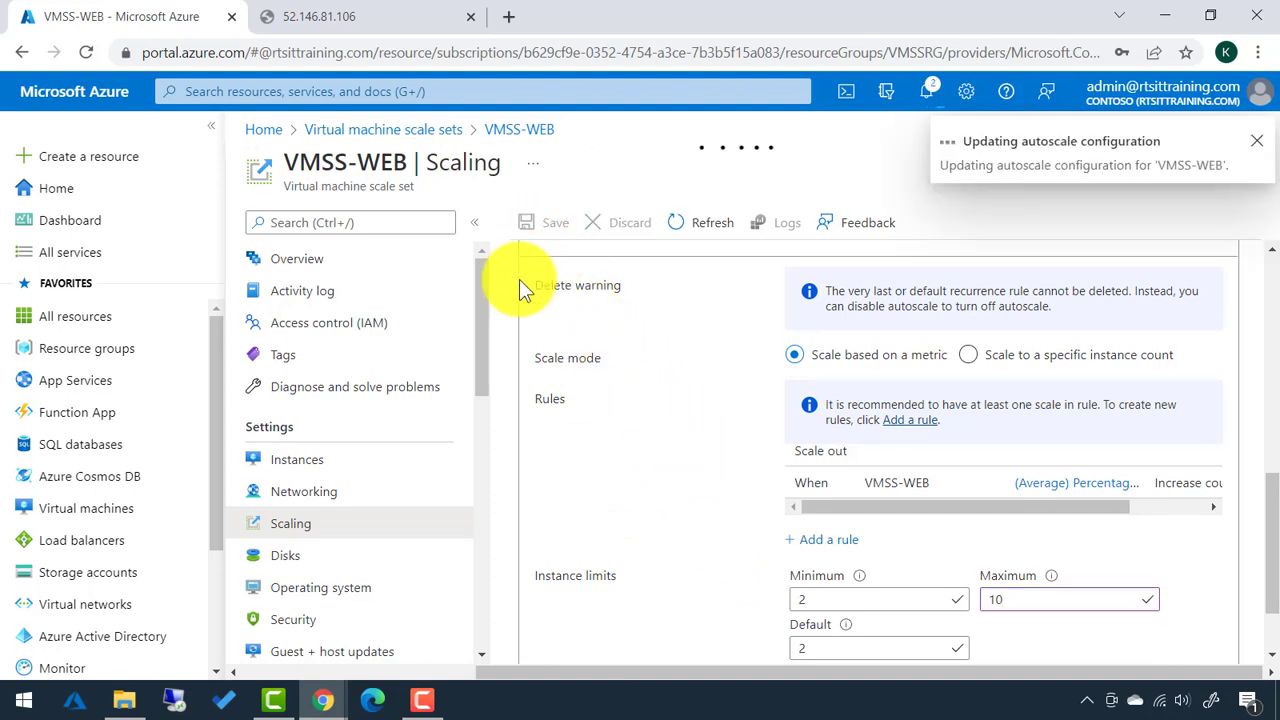
click(294, 465)
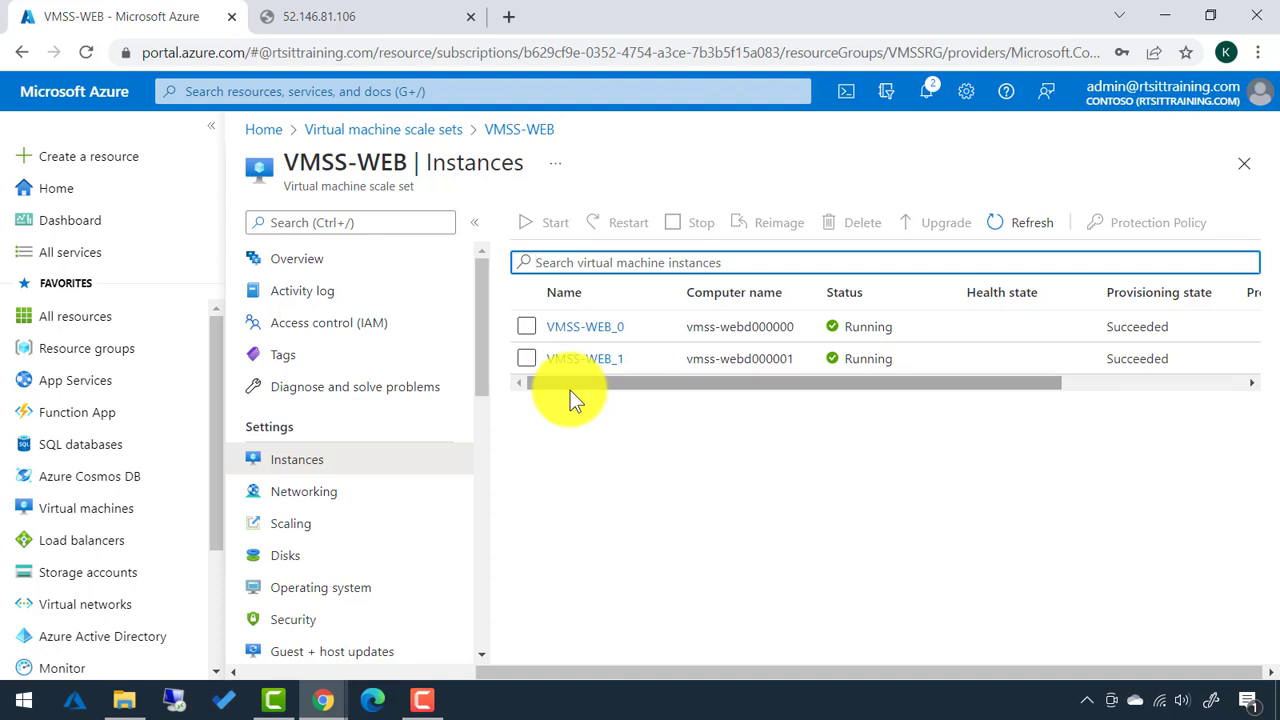
click(315, 533)
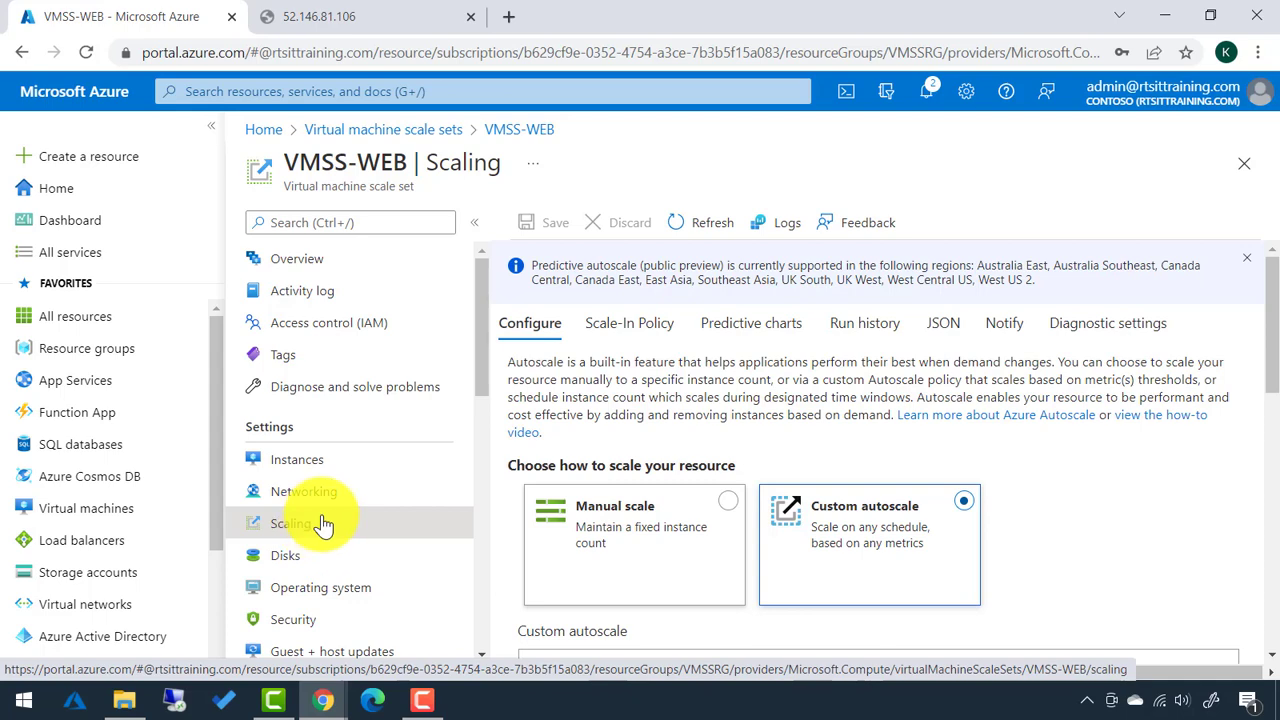
scroll(681, 553, down, 5)
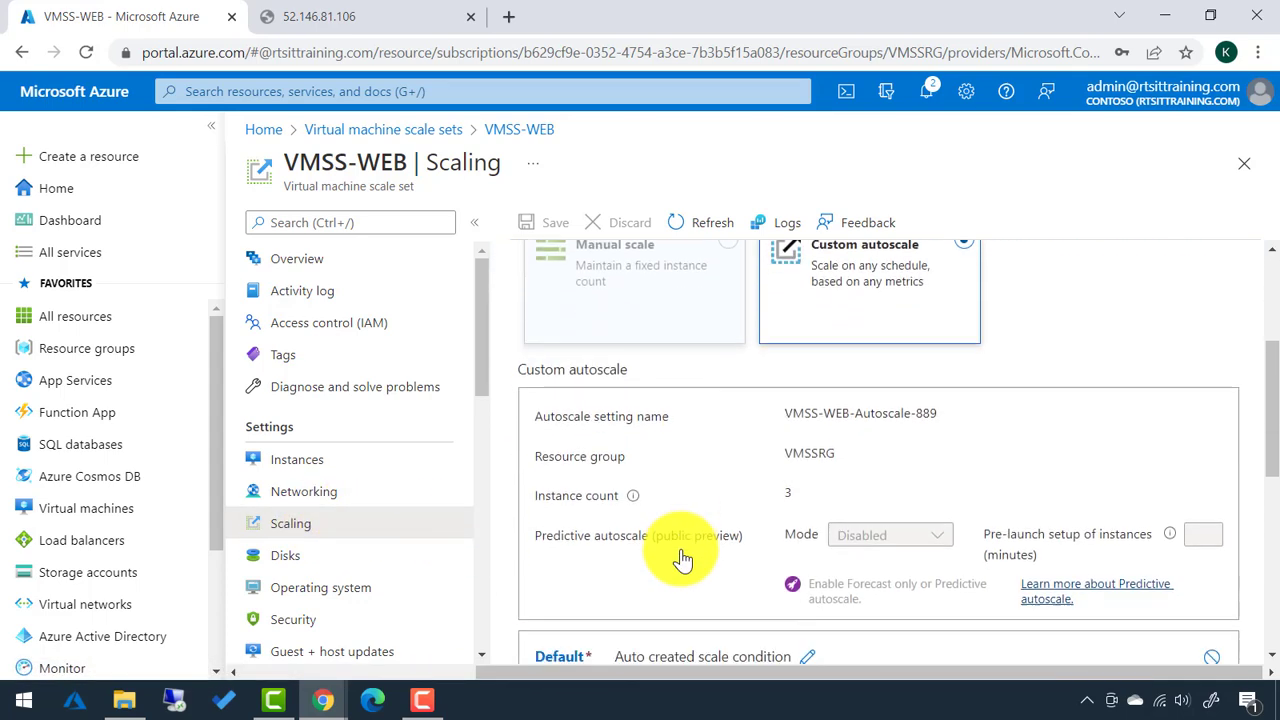
scroll(681, 549, down, 3)
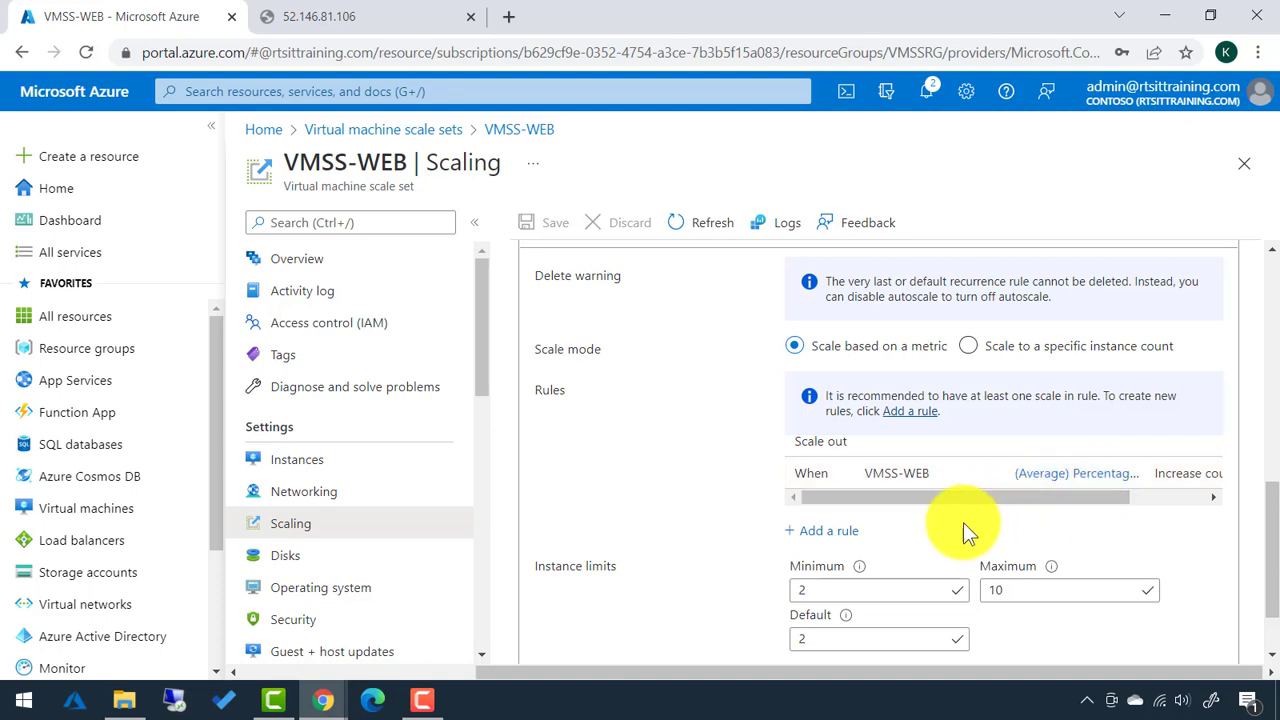
Start a new scale rule based on the Network In Total metric.
click(838, 538)
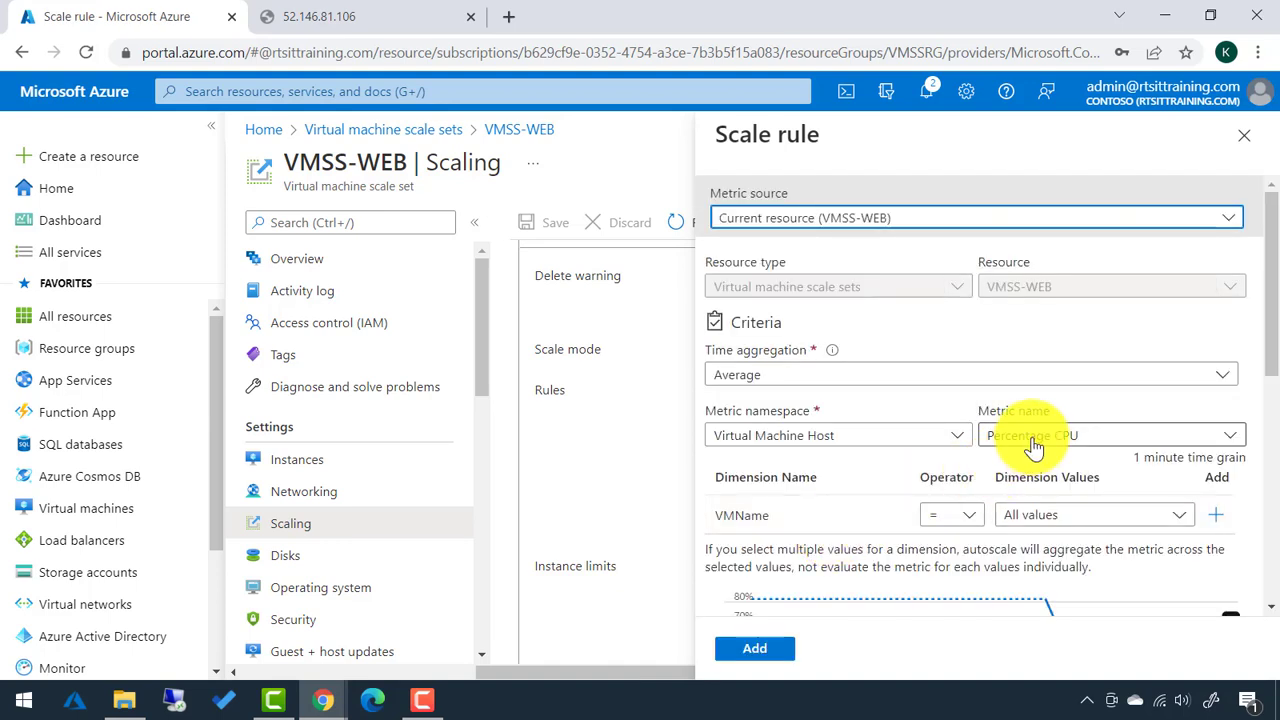
click(1031, 440)
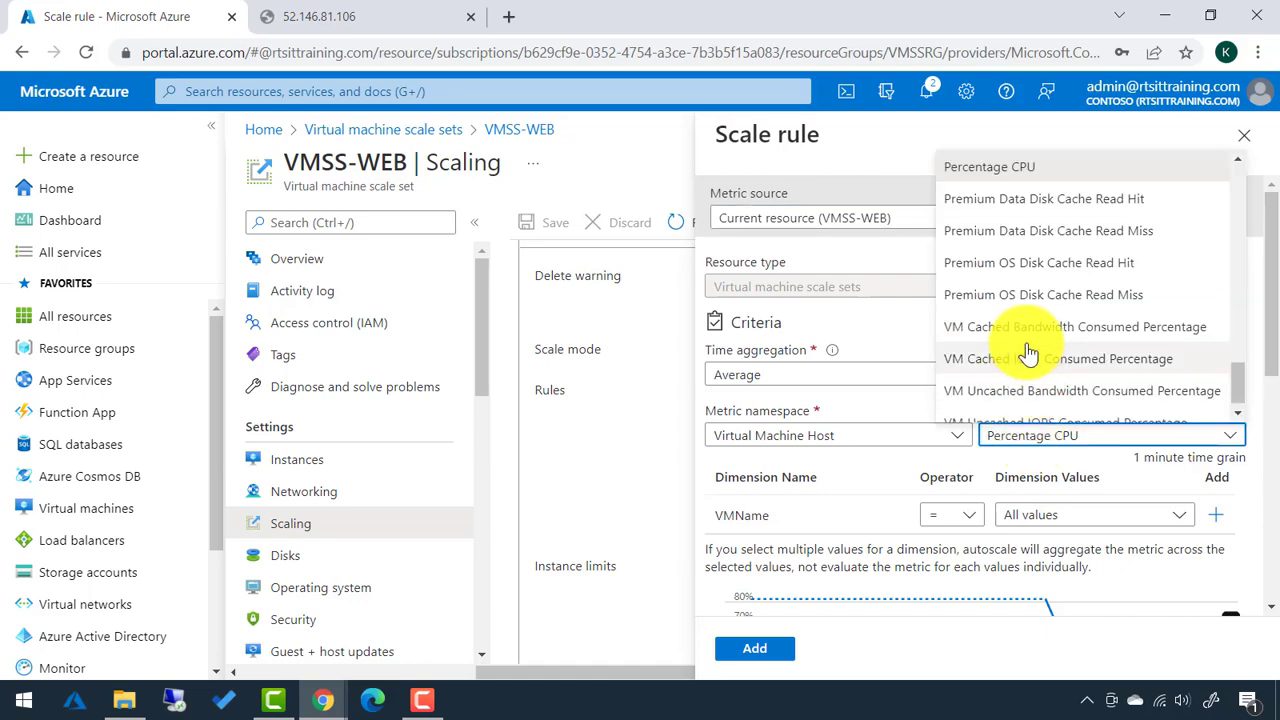
scroll(1029, 352, up, 3)
scroll(1029, 352, up, 5)
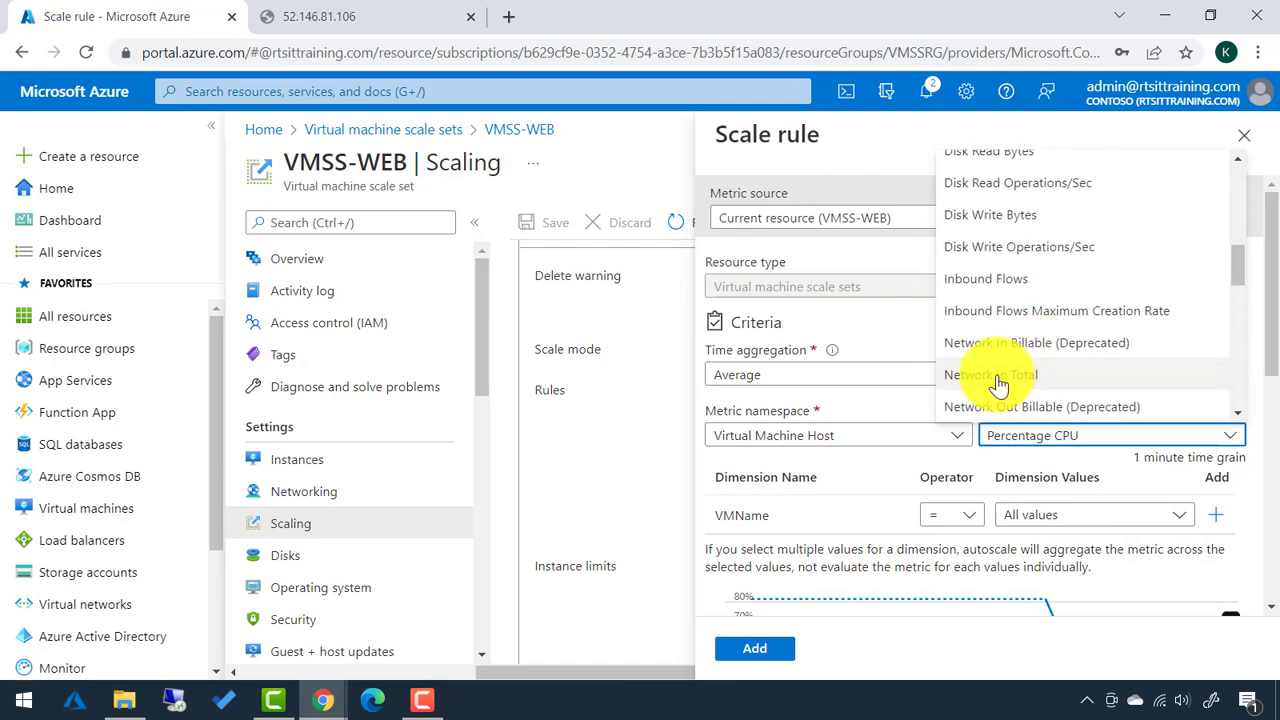
click(990, 376)
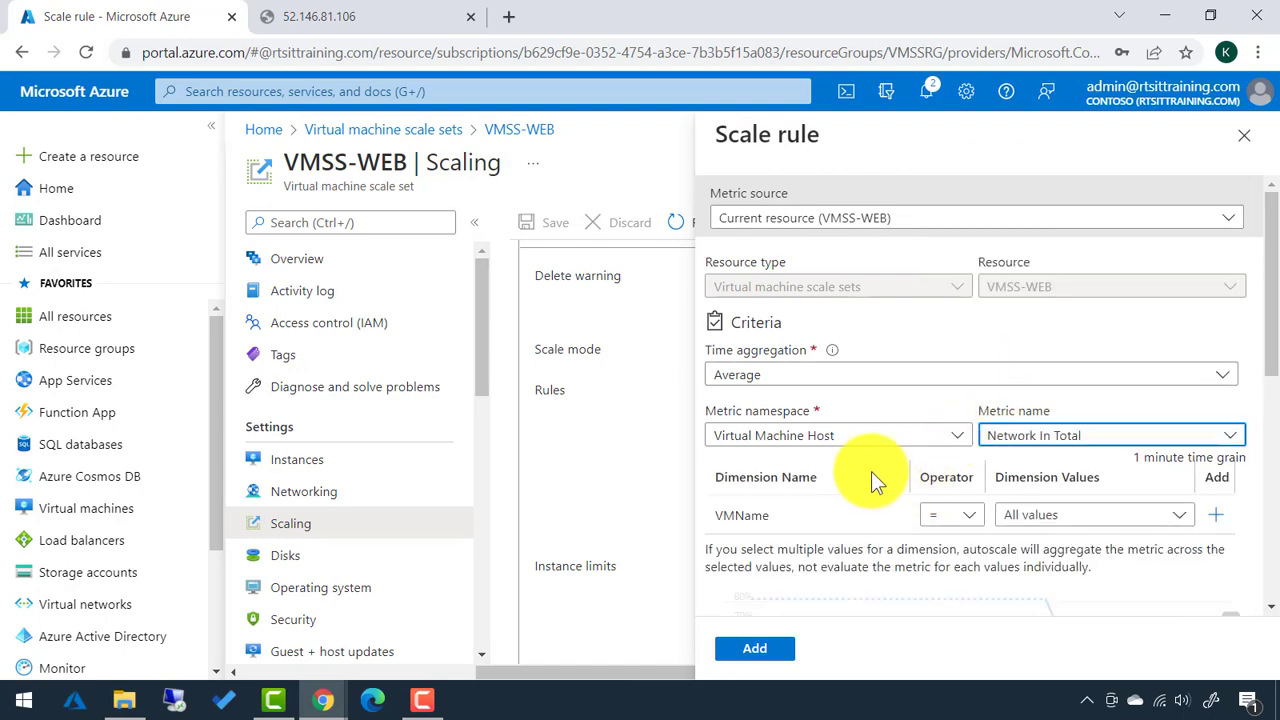
Set the rule's threshold to 1 byte and its duration to 5 minutes.
scroll(871, 471, down, 3)
scroll(874, 466, down, 1)
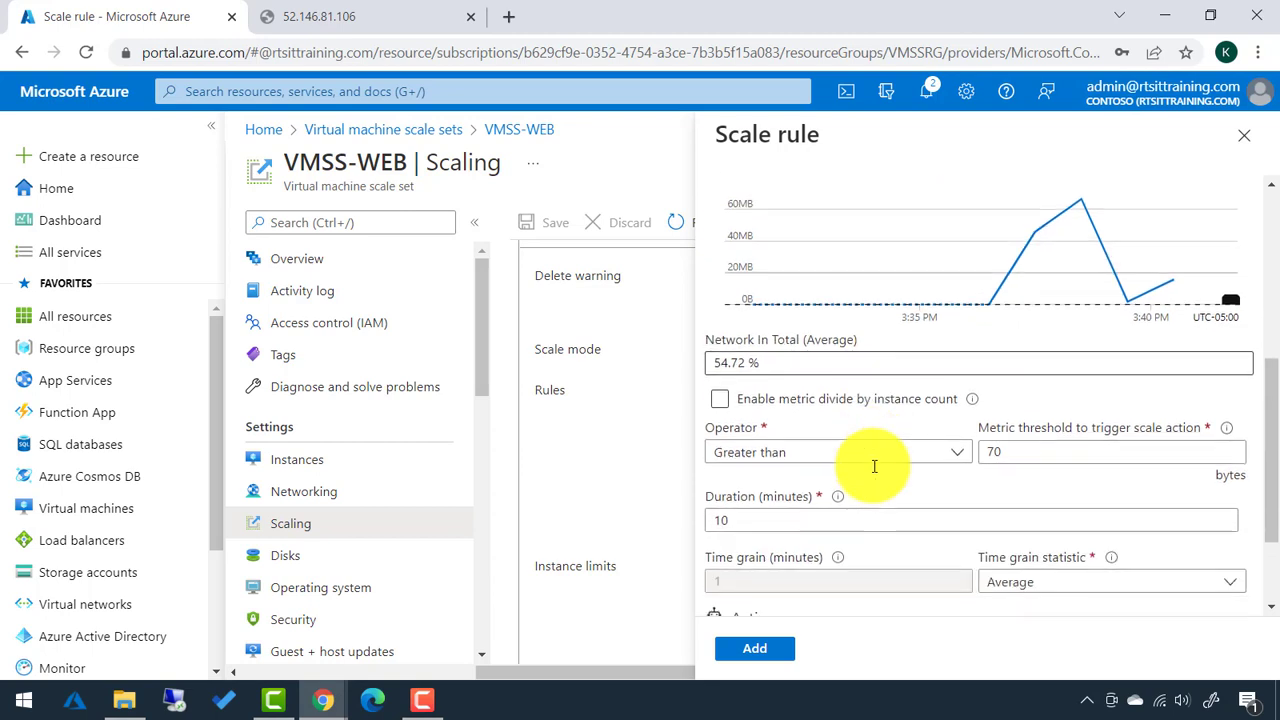
double_click(985, 452)
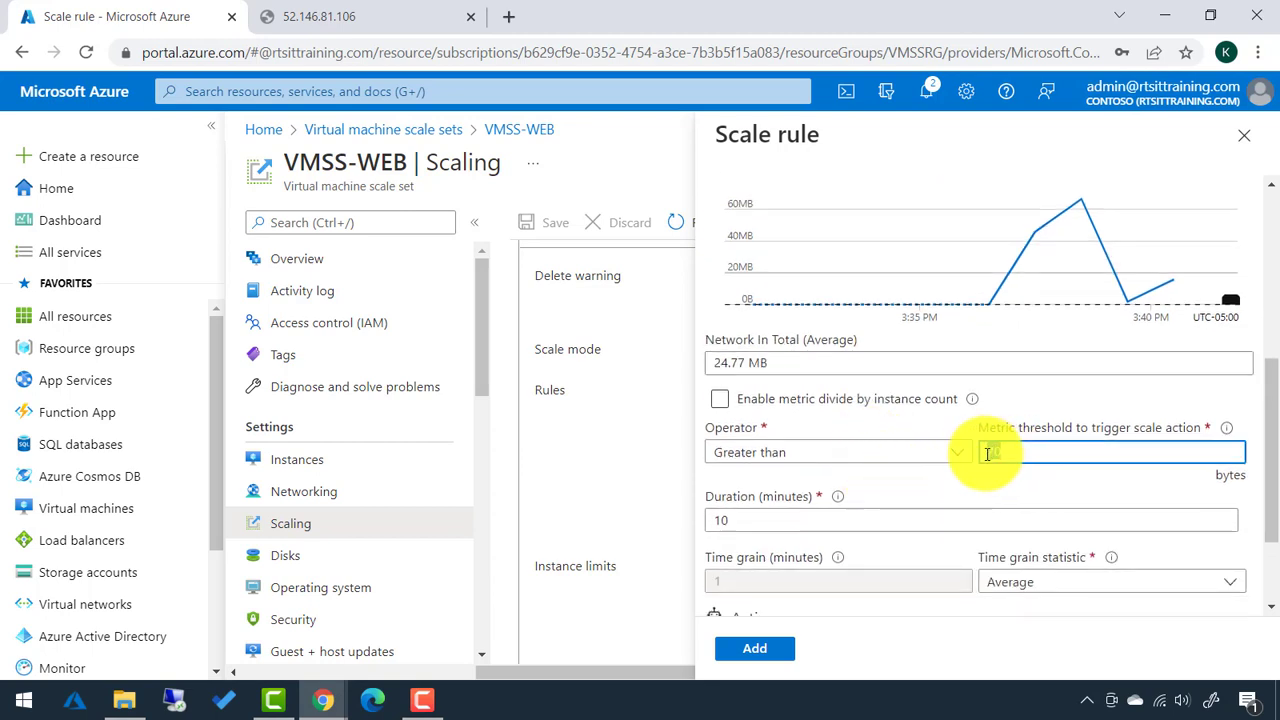
text(1)
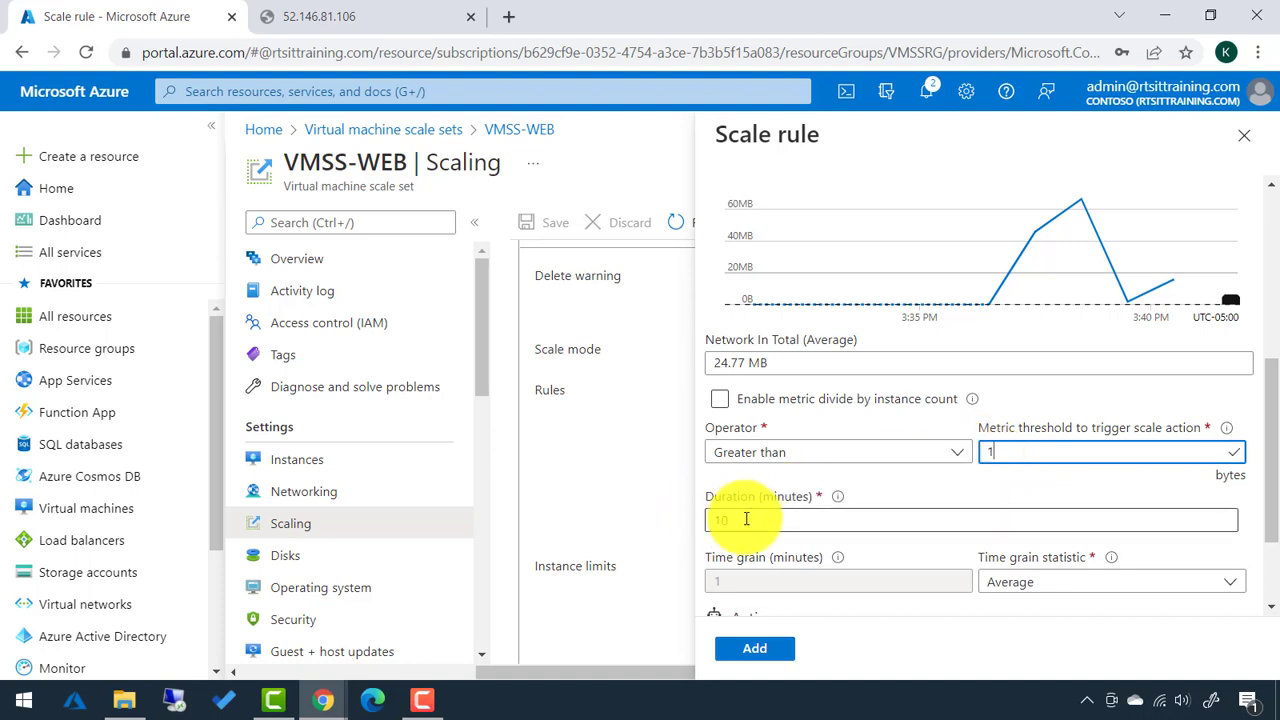
drag(746, 520, 710, 527)
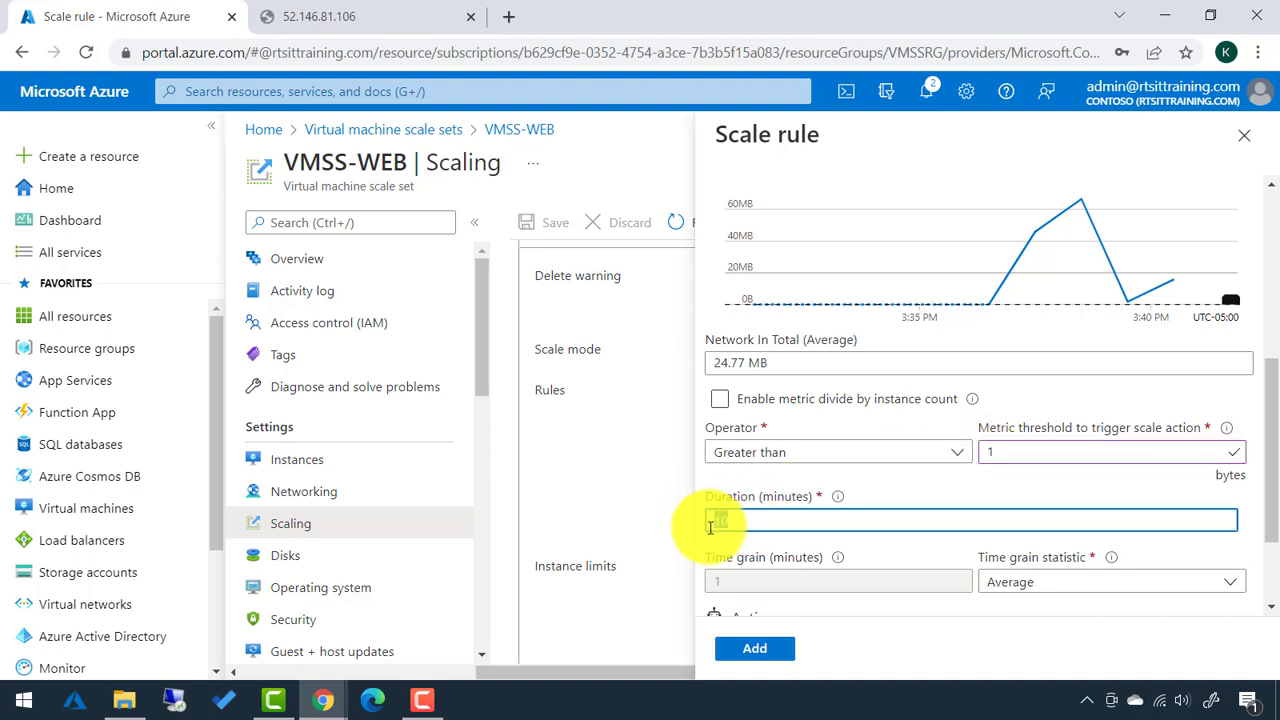
text(5)
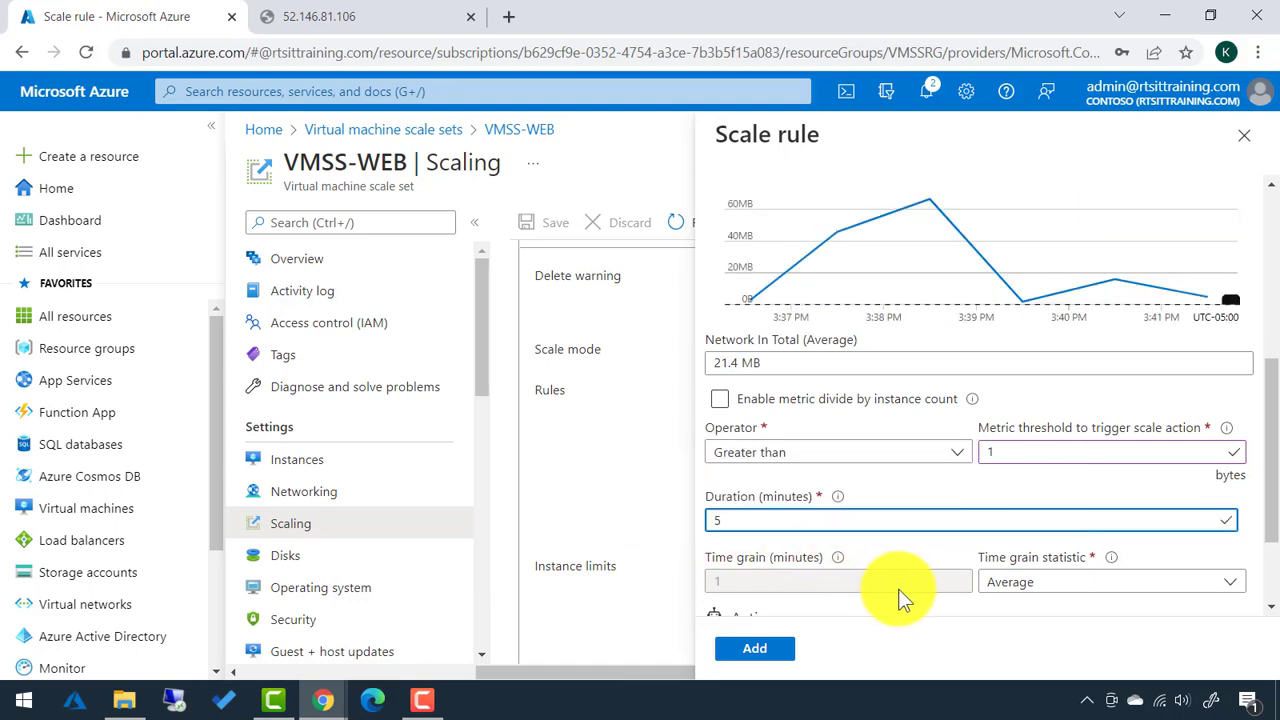
scroll(900, 590, down, 1)
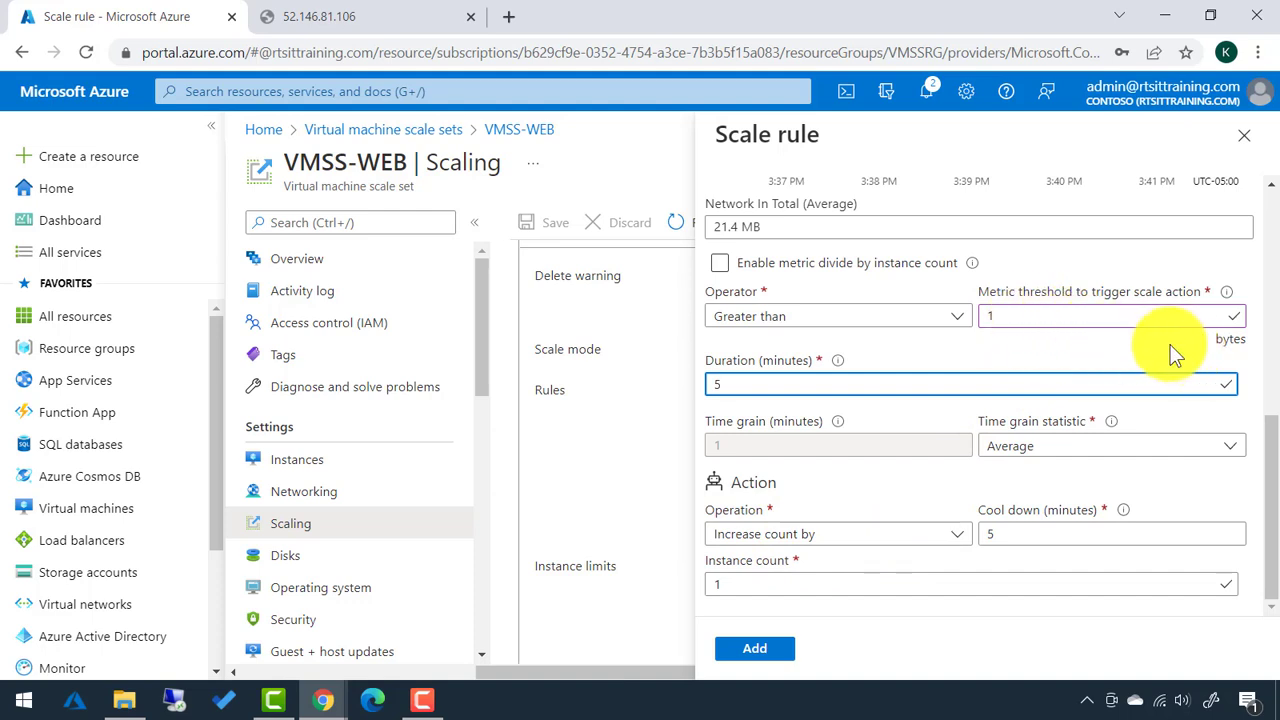
Add the Network In Total rule alongside the CPU rule and save the autoscale configuration.
click(760, 651)
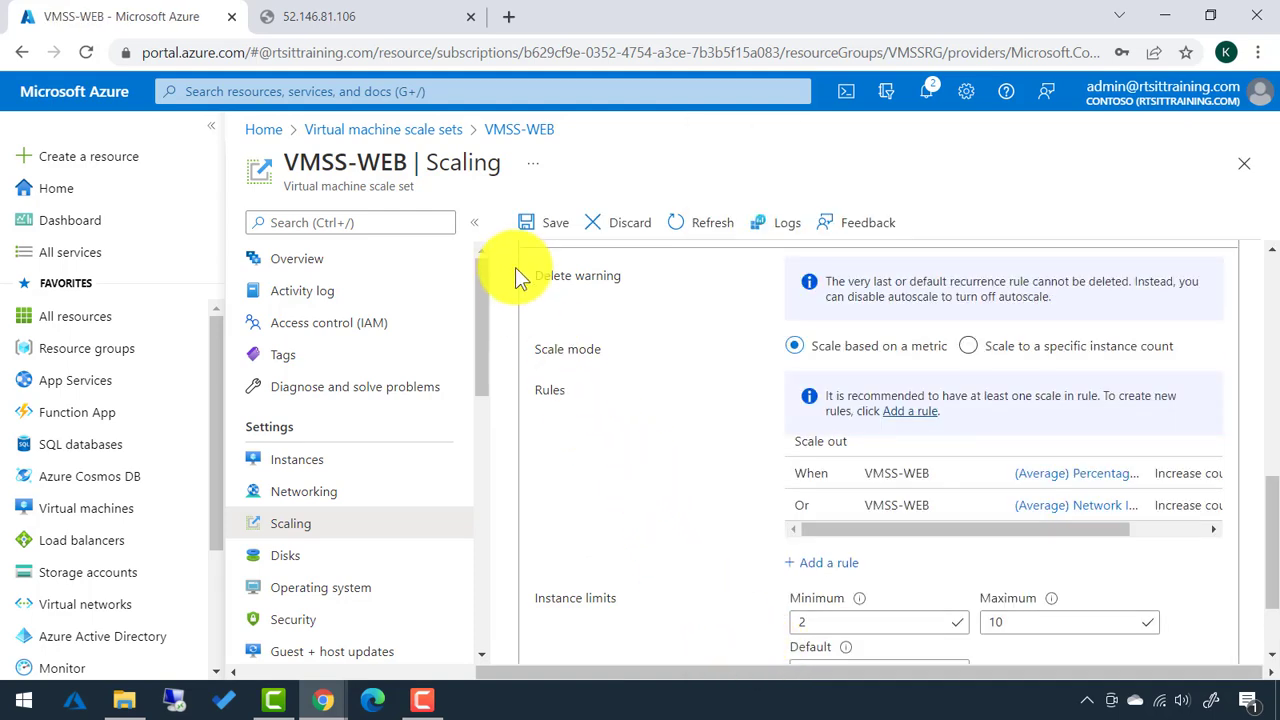
click(540, 226)
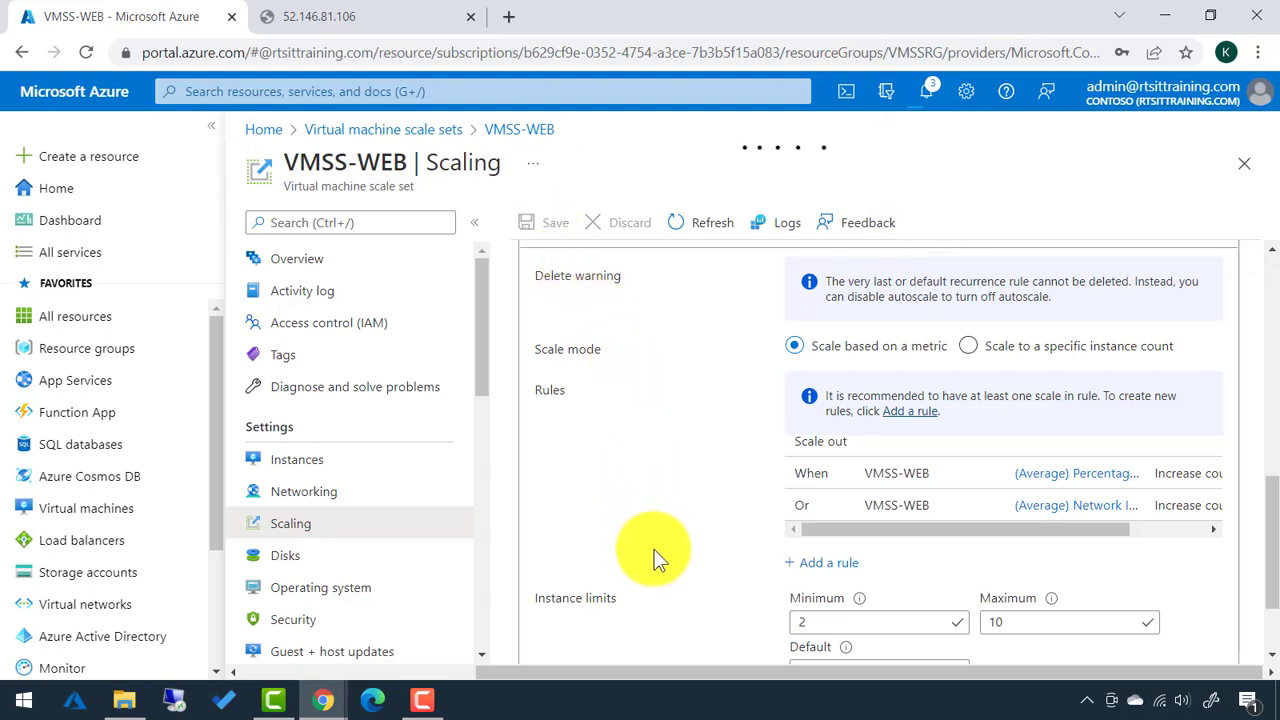
scroll(654, 549, down, 1)
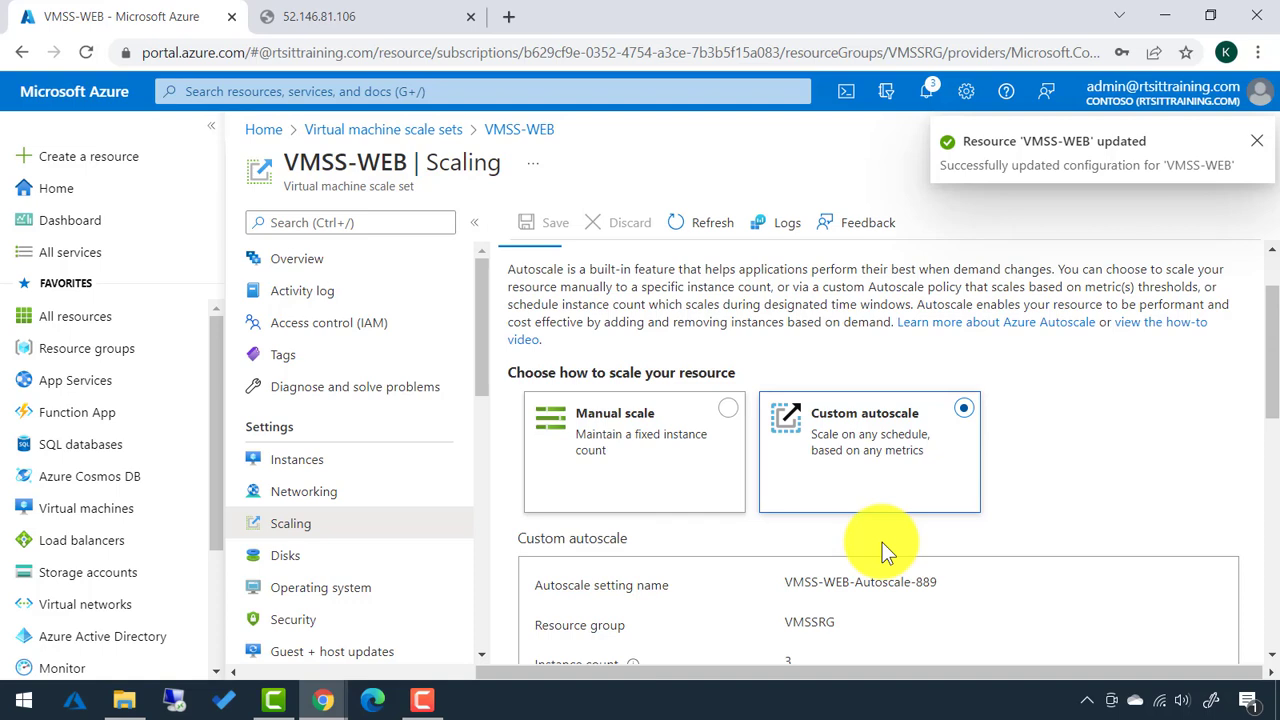
Refresh the Instances list and inspect VMSS-WEB_0 and VMSS-WEB_1, confirming three running instances.
click(300, 466)
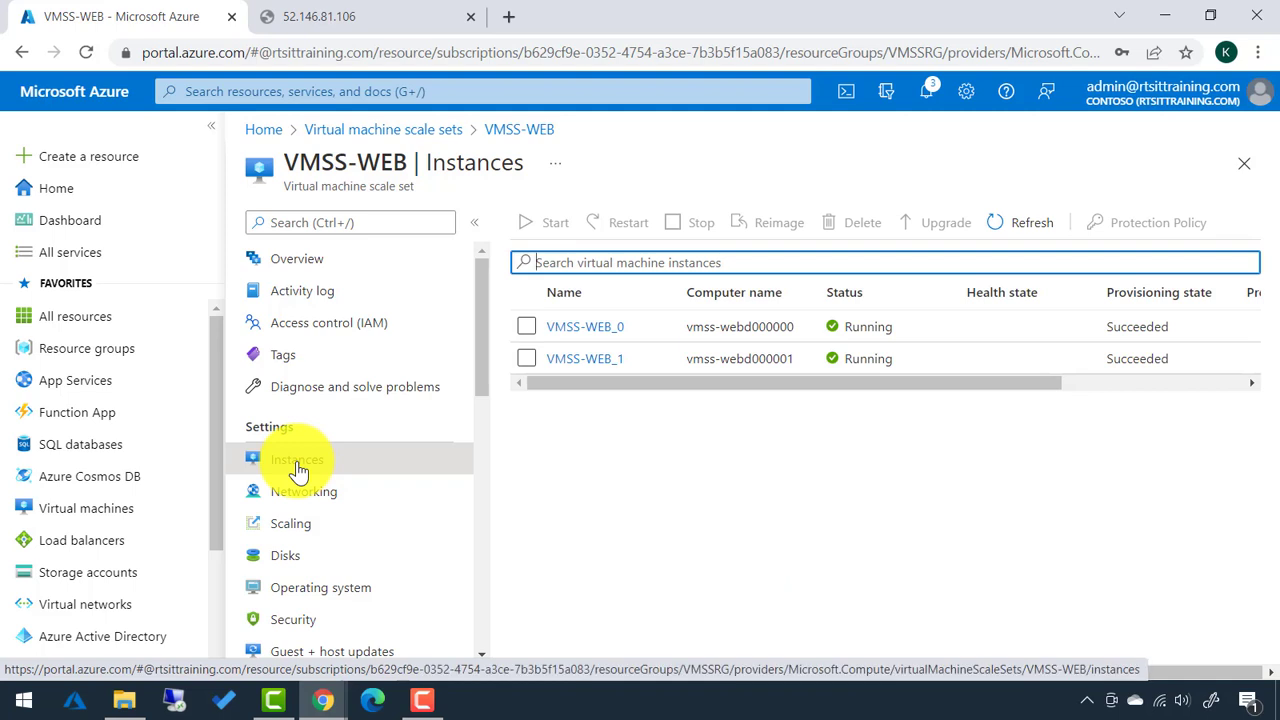
click(1010, 226)
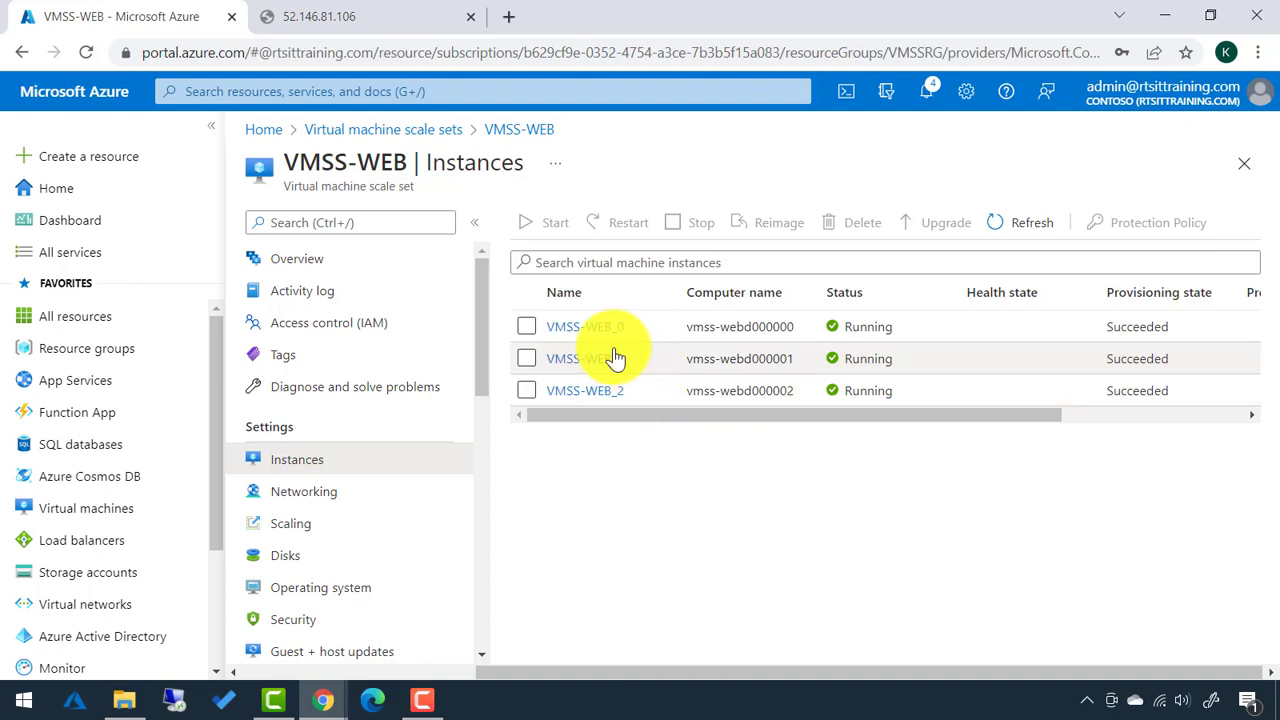
click(580, 326)
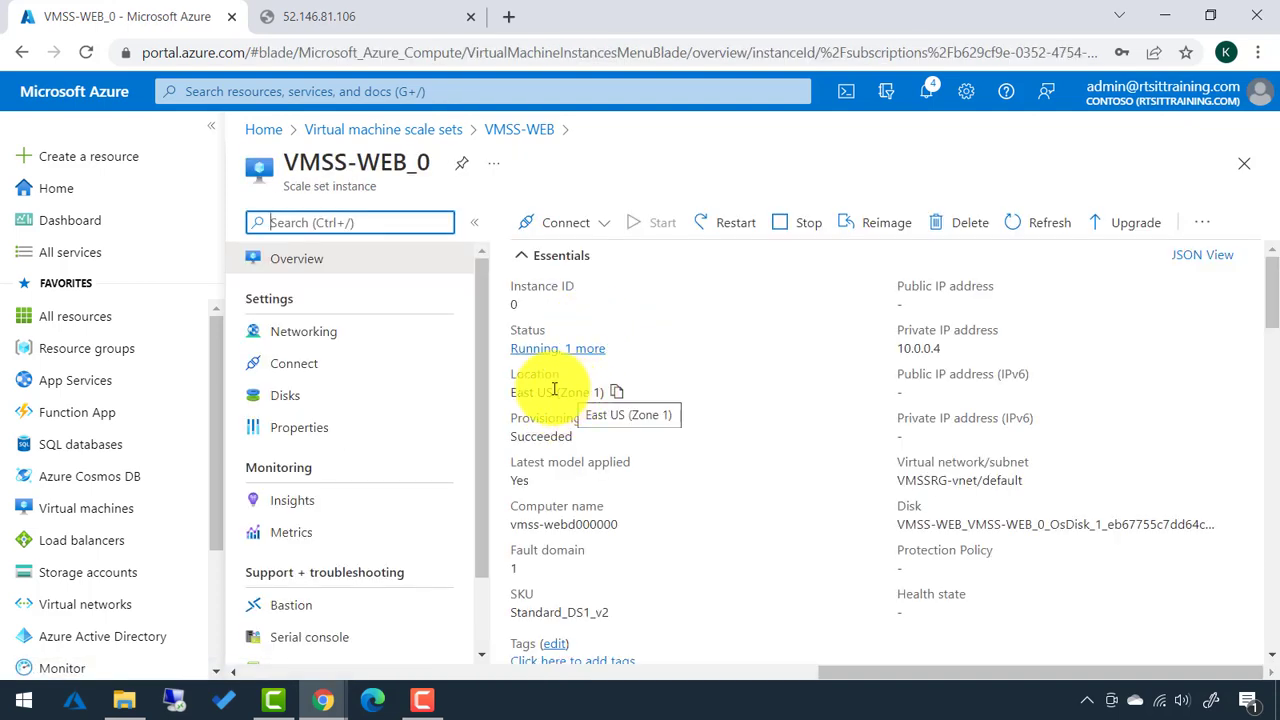
click(506, 136)
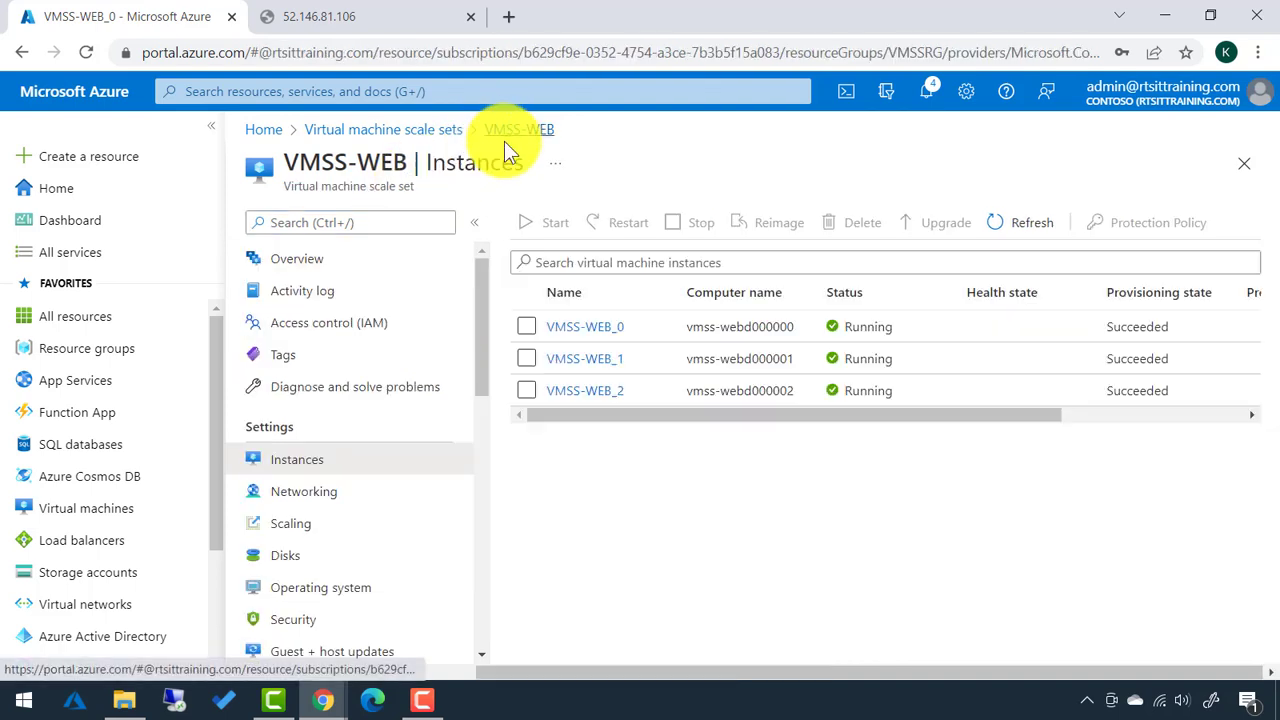
click(601, 369)
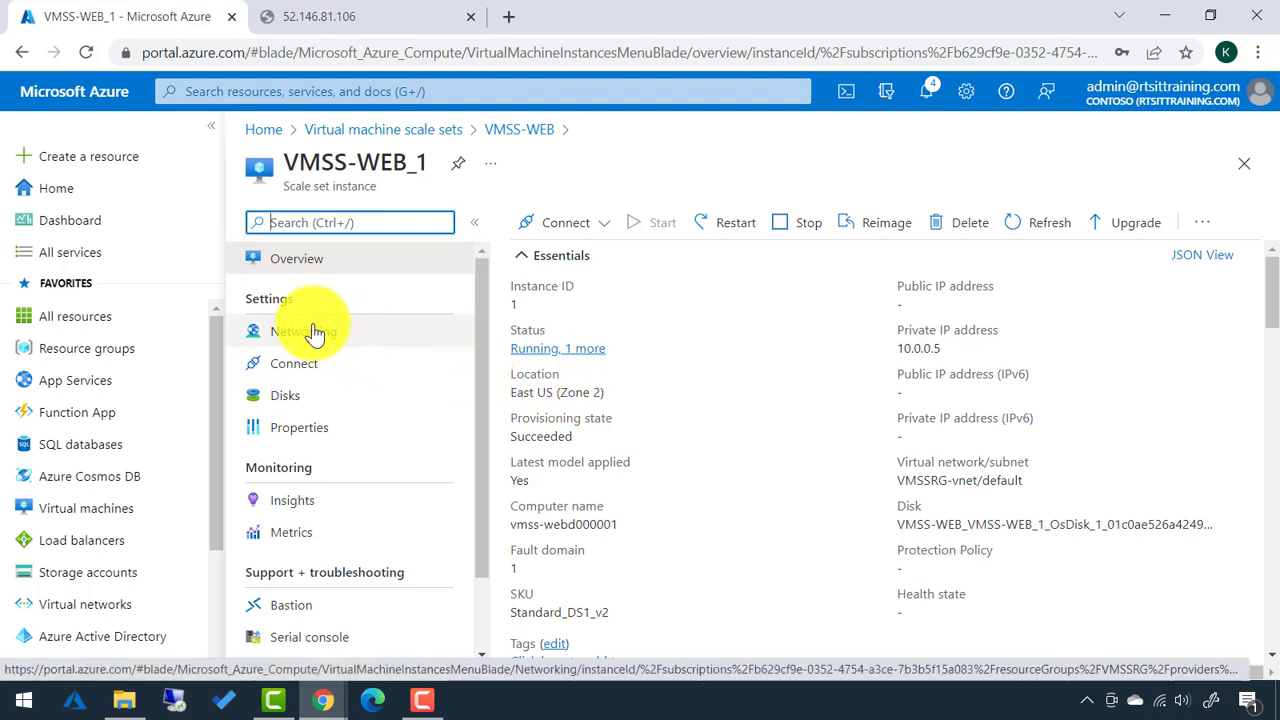
scroll(300, 402, down, 1)
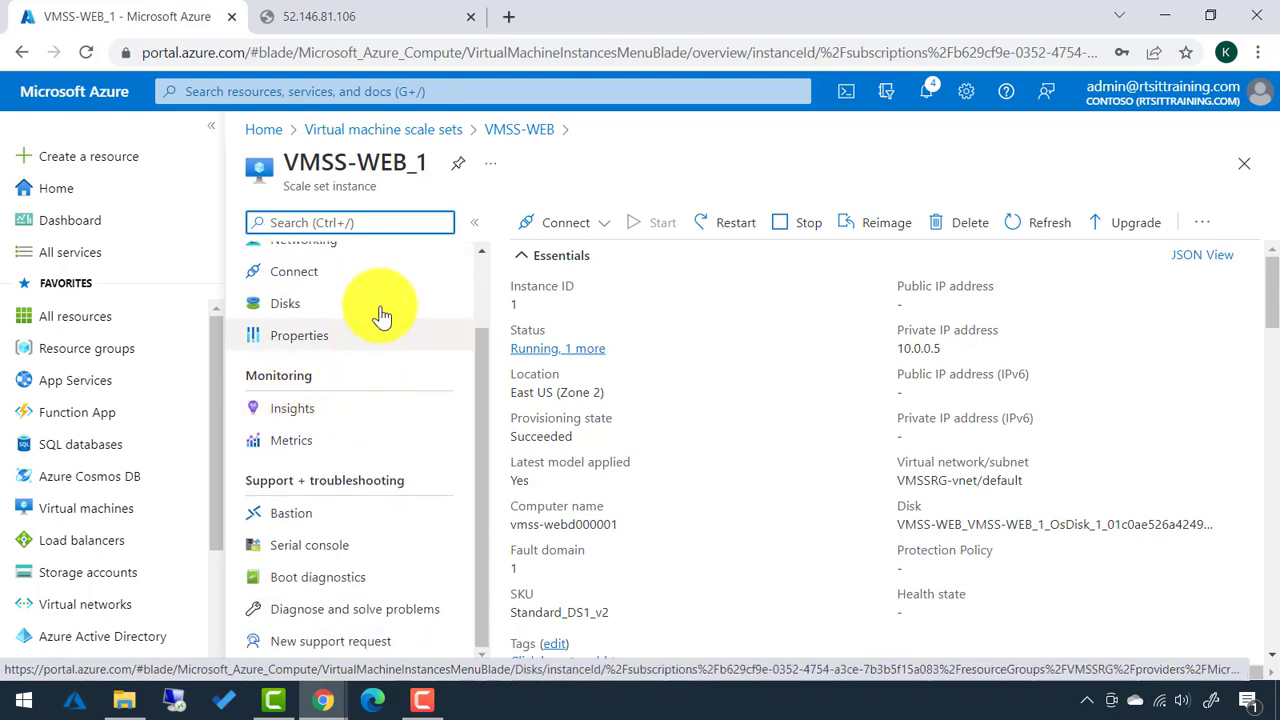
click(528, 135)
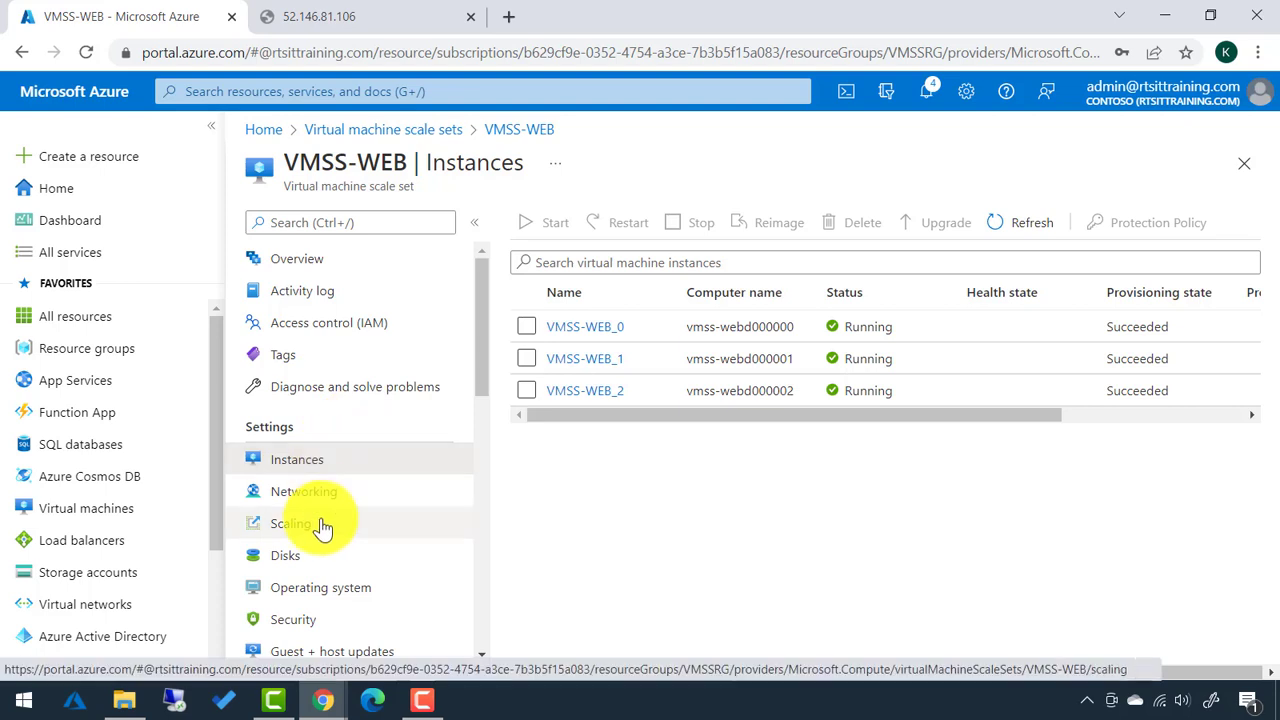
scroll(320, 528, down, 1)
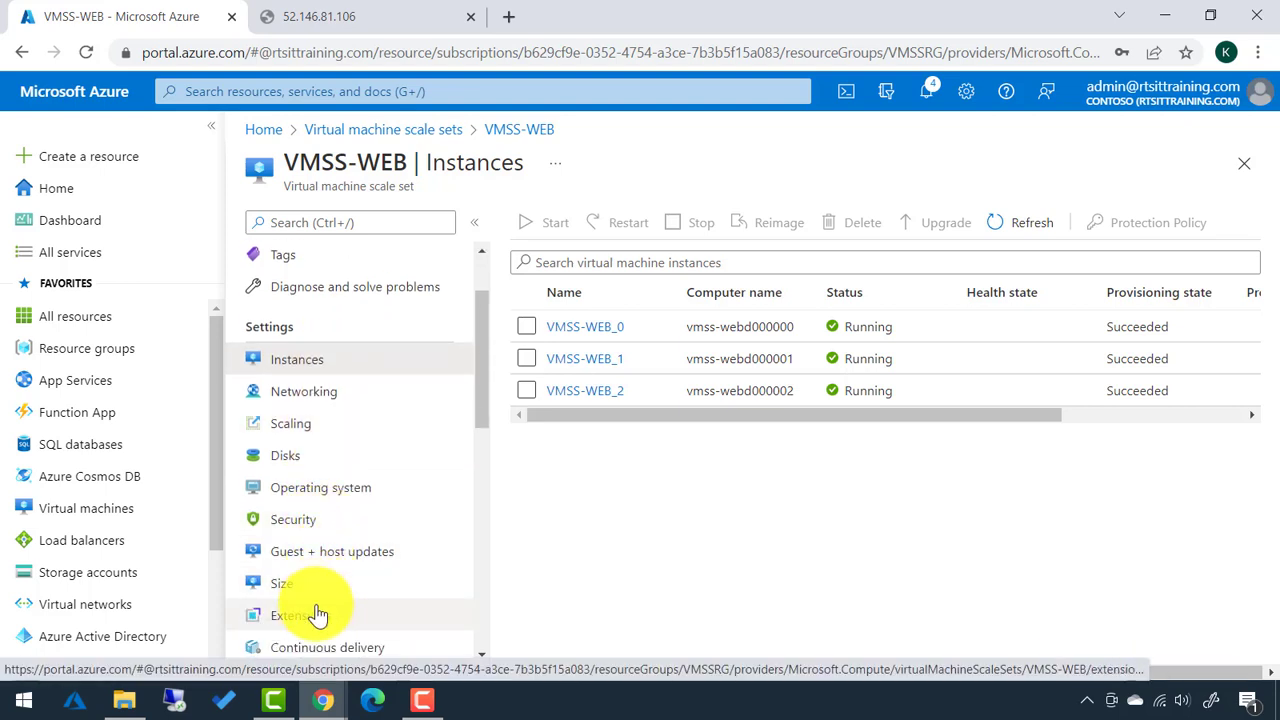
Add an extension to VMSS-WEB, choosing Custom Script Extension from a 'script' search.
click(310, 620)
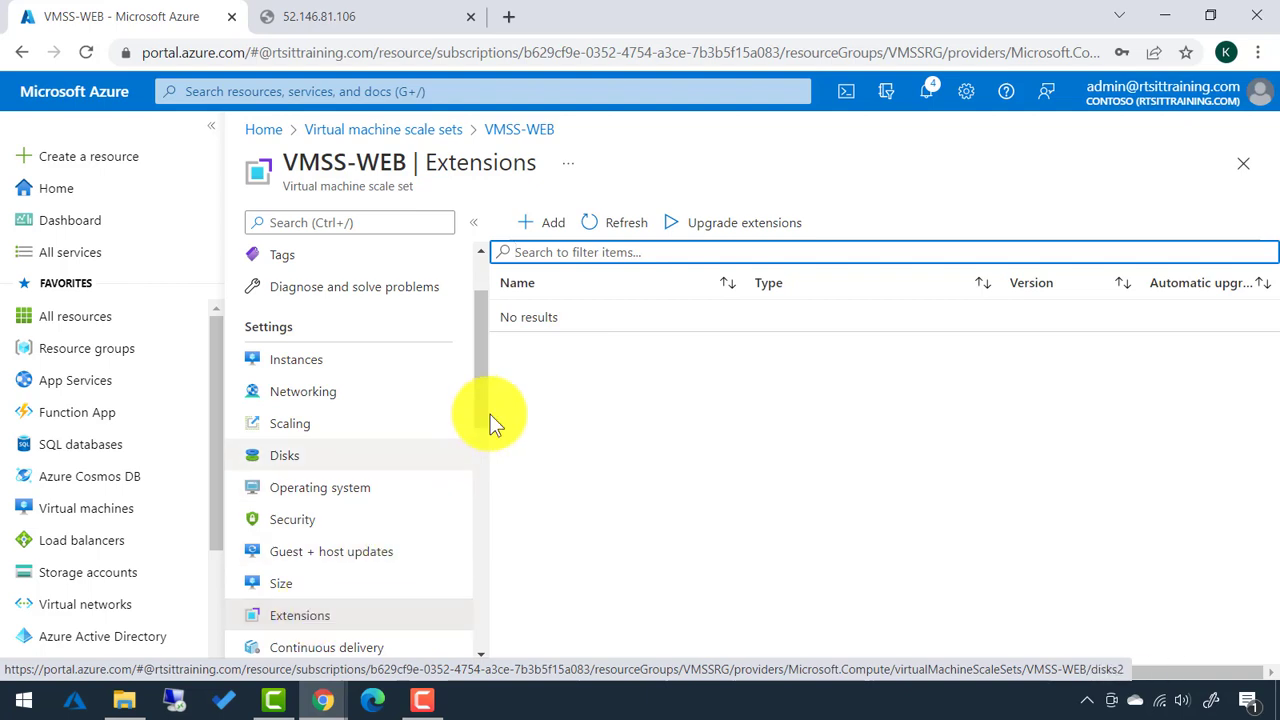
click(551, 230)
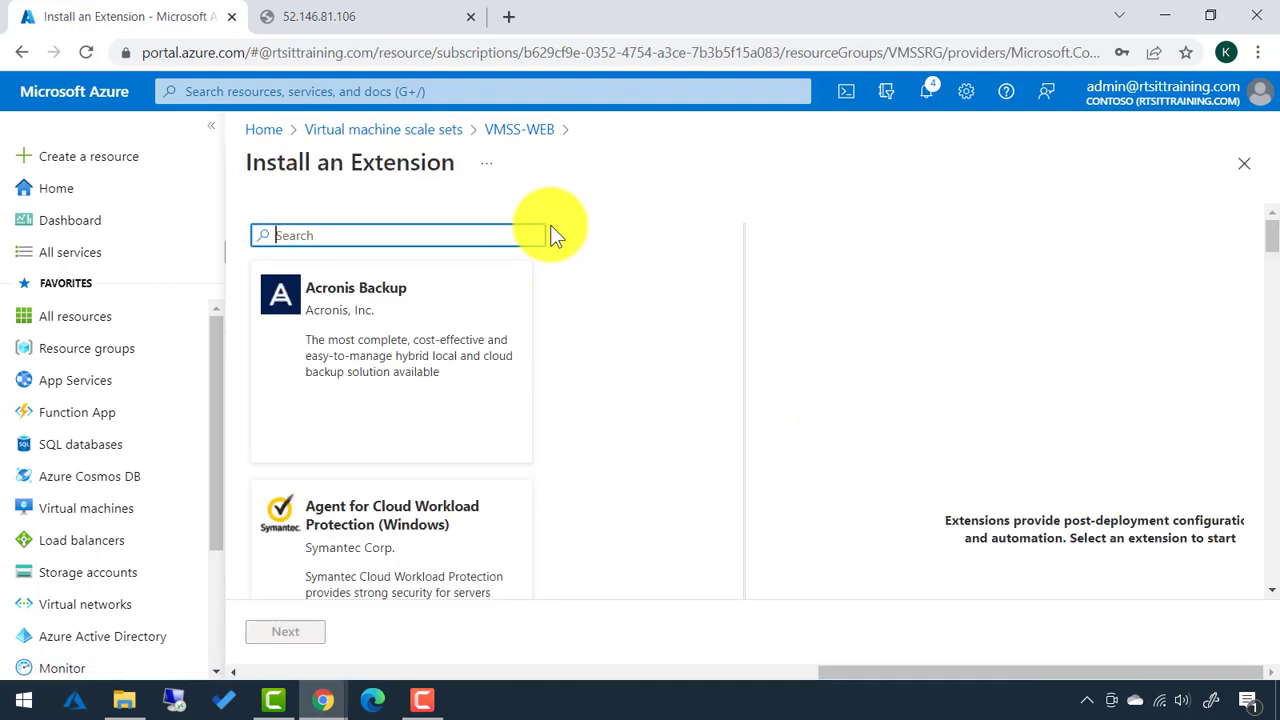
text(script)
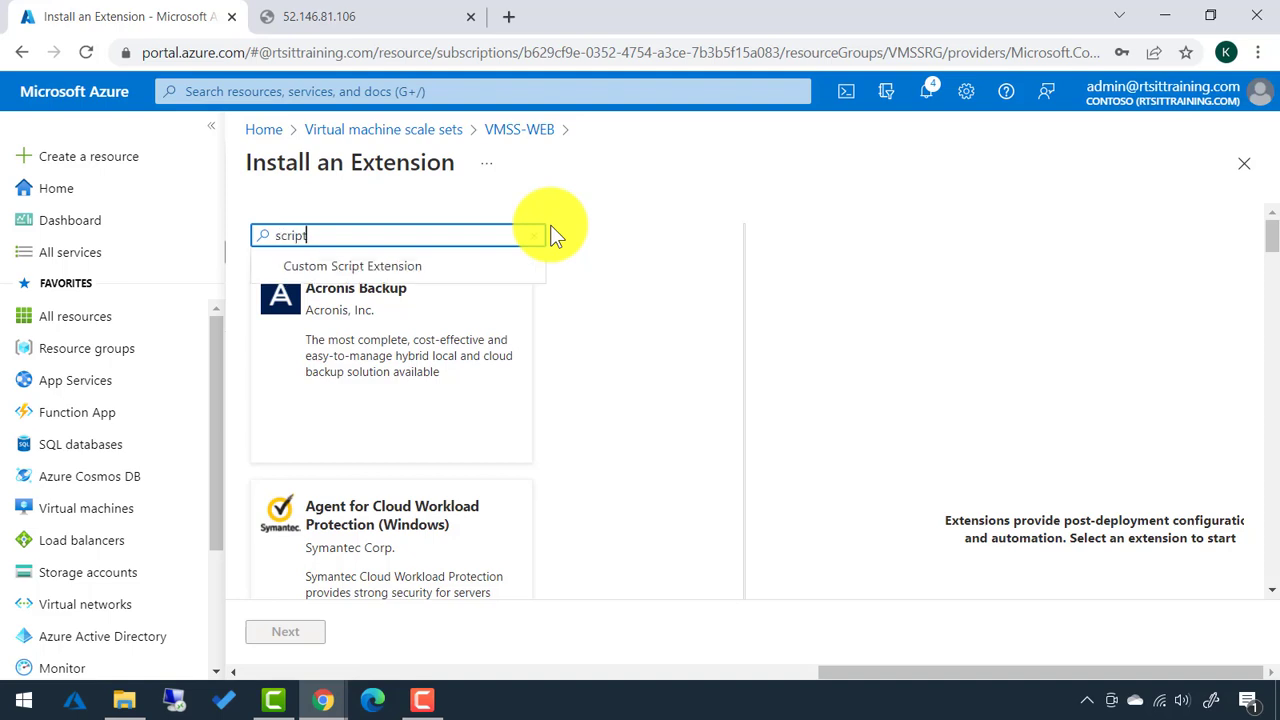
click(380, 267)
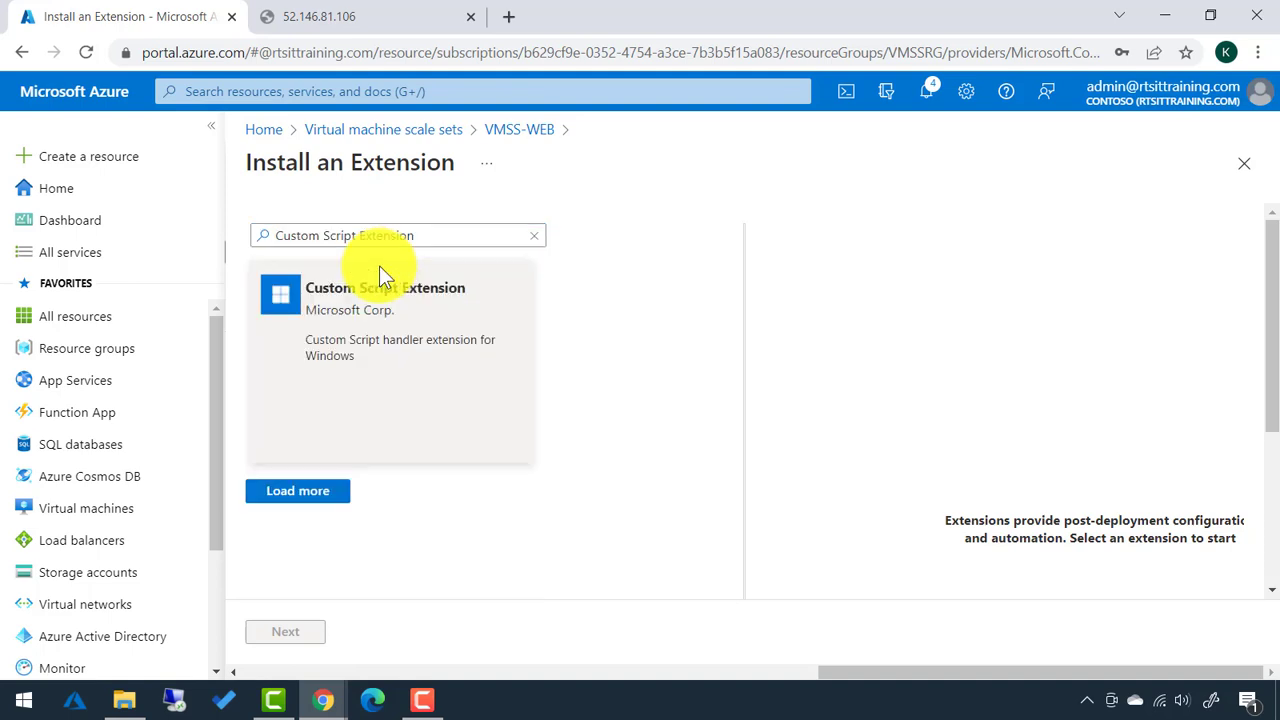
click(393, 352)
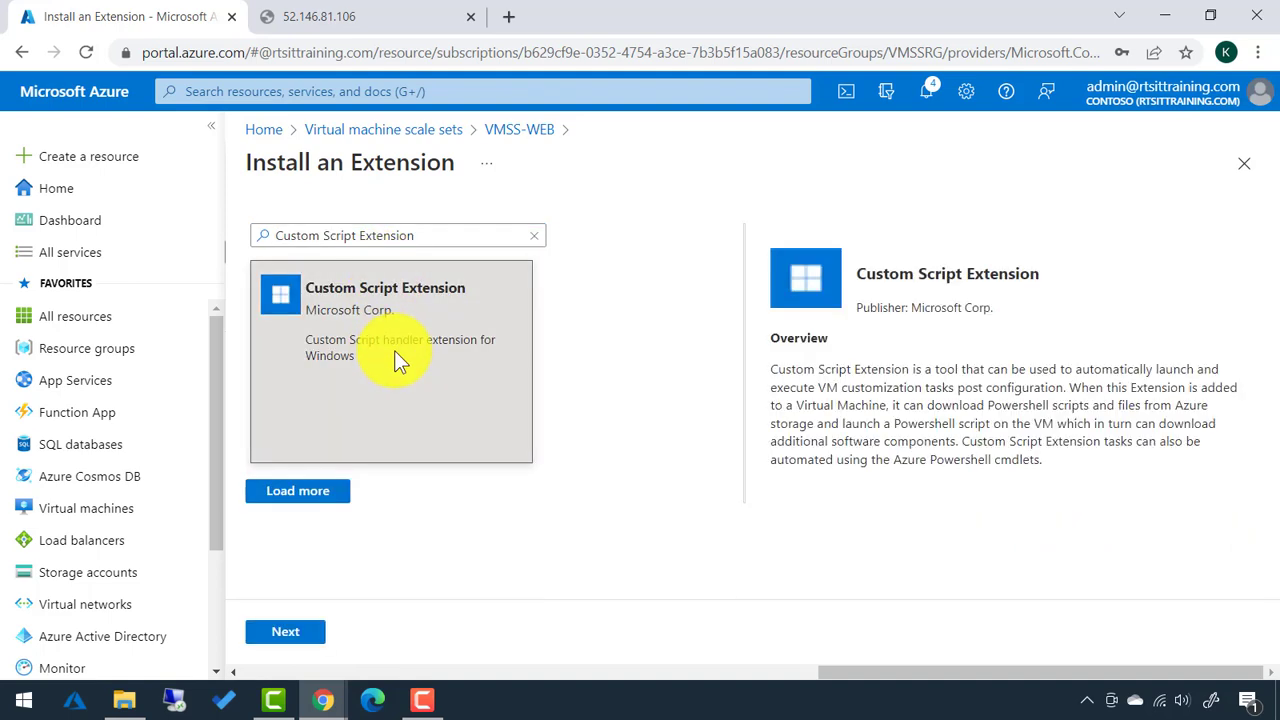
click(286, 634)
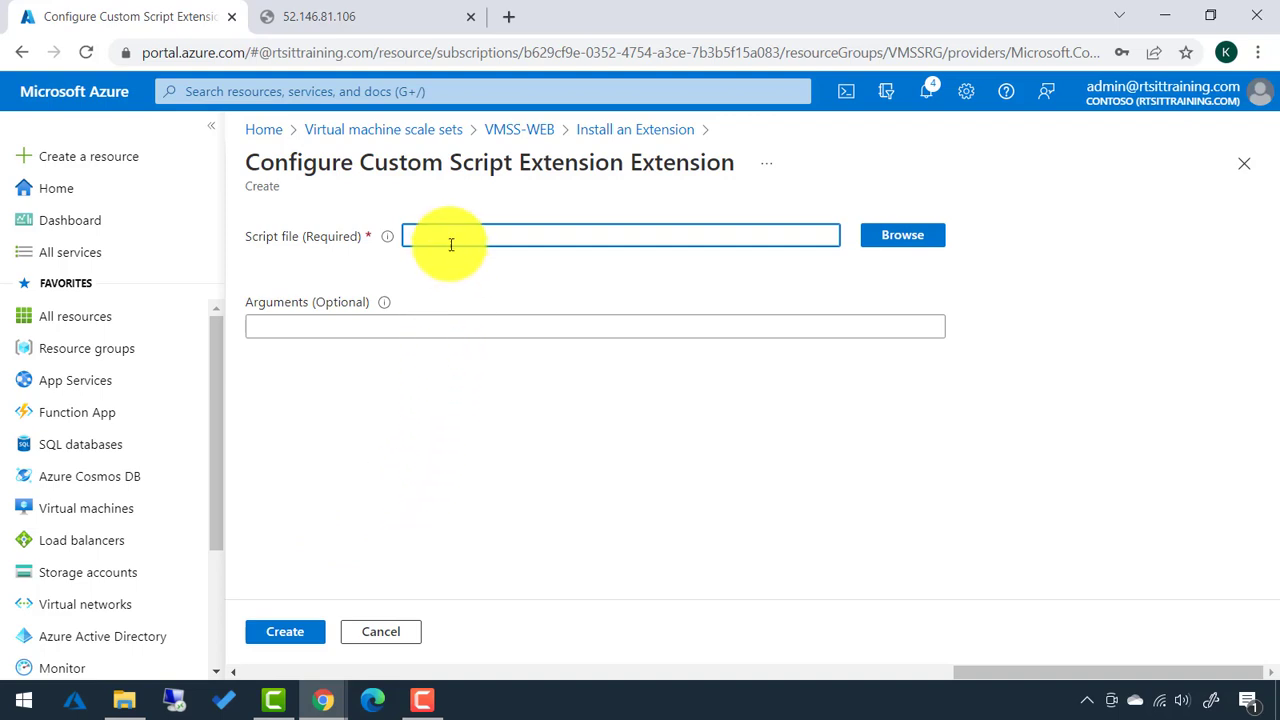
Create storage account rtsstorage0010 in VMSSRG, East US, keeping the default settings.
click(903, 238)
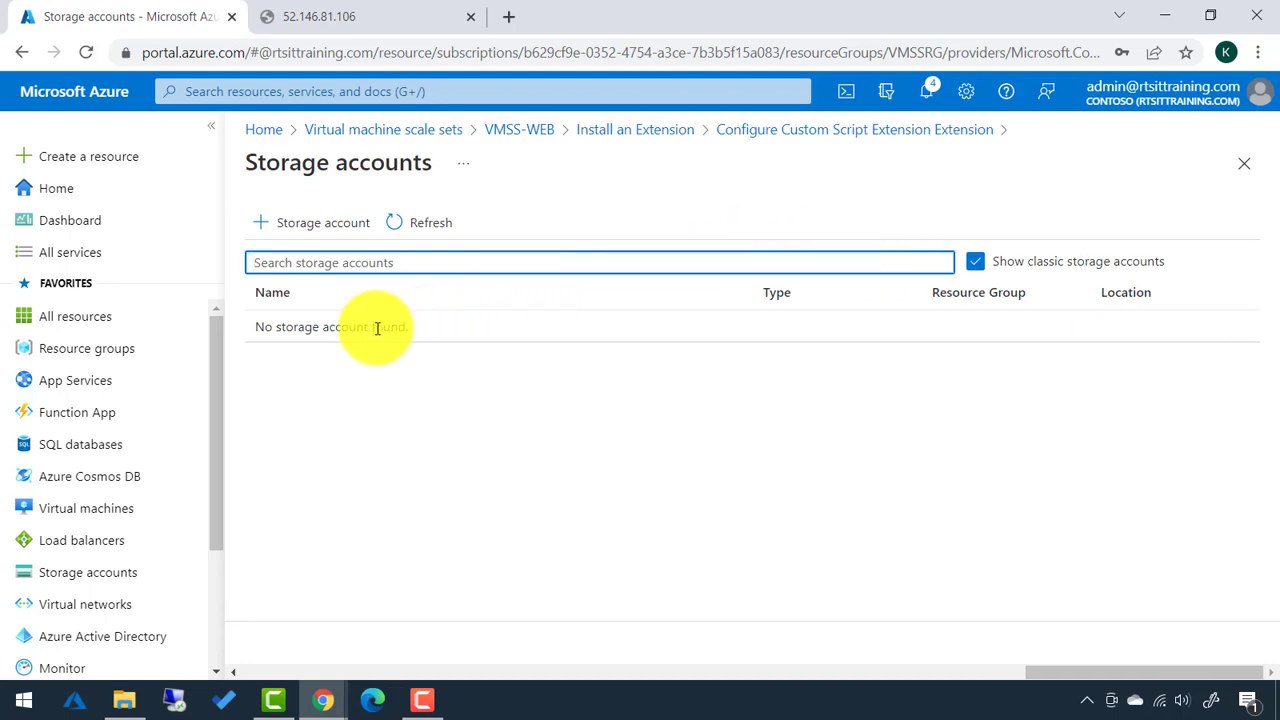
click(324, 226)
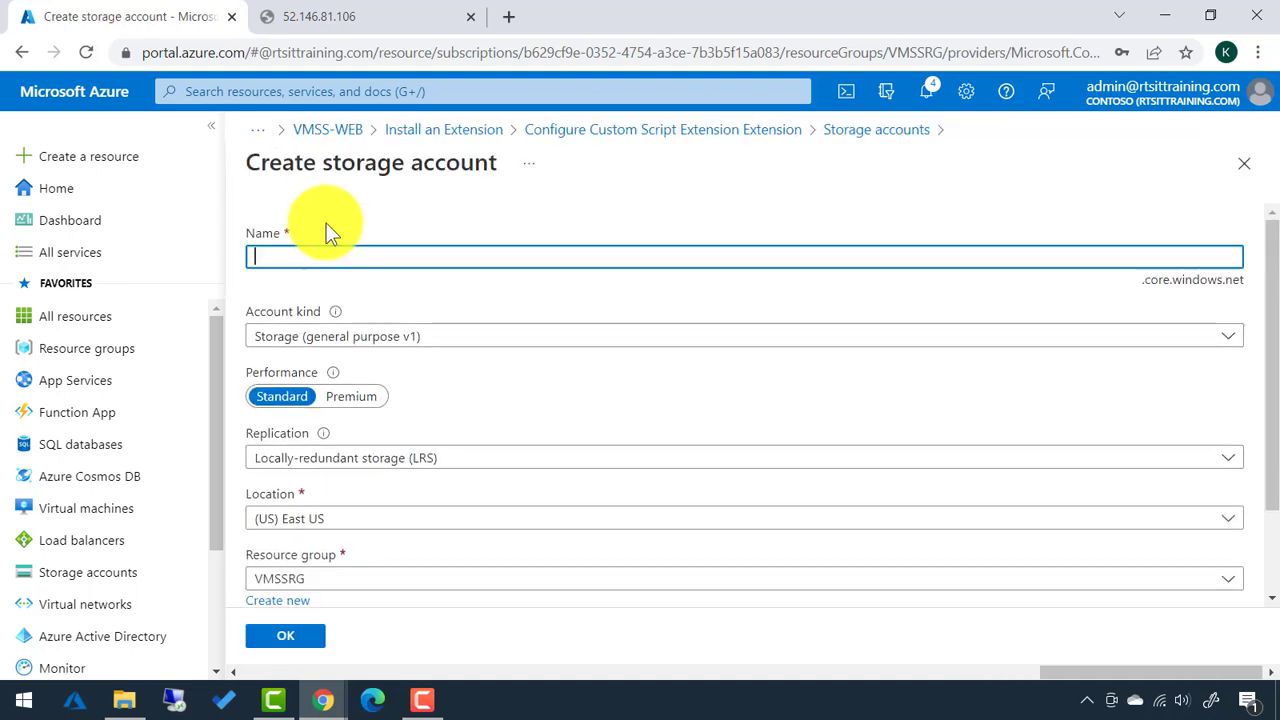
text(rts)
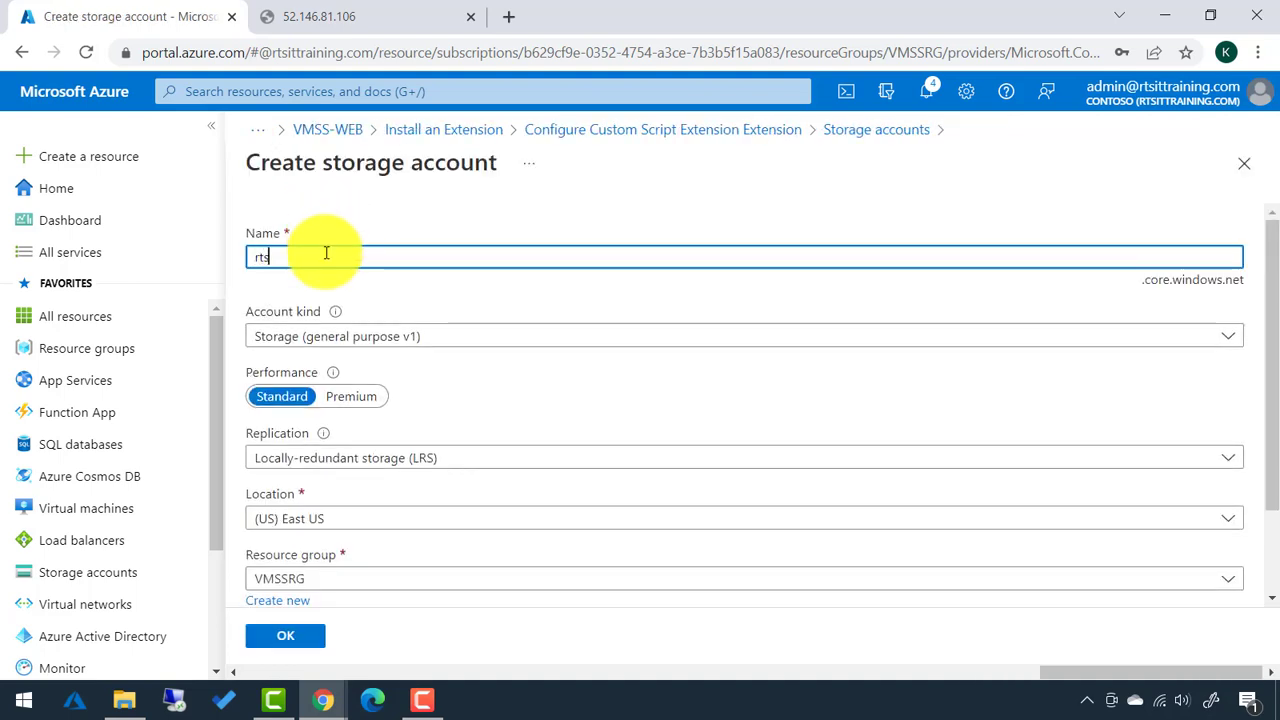
text(storage0010)
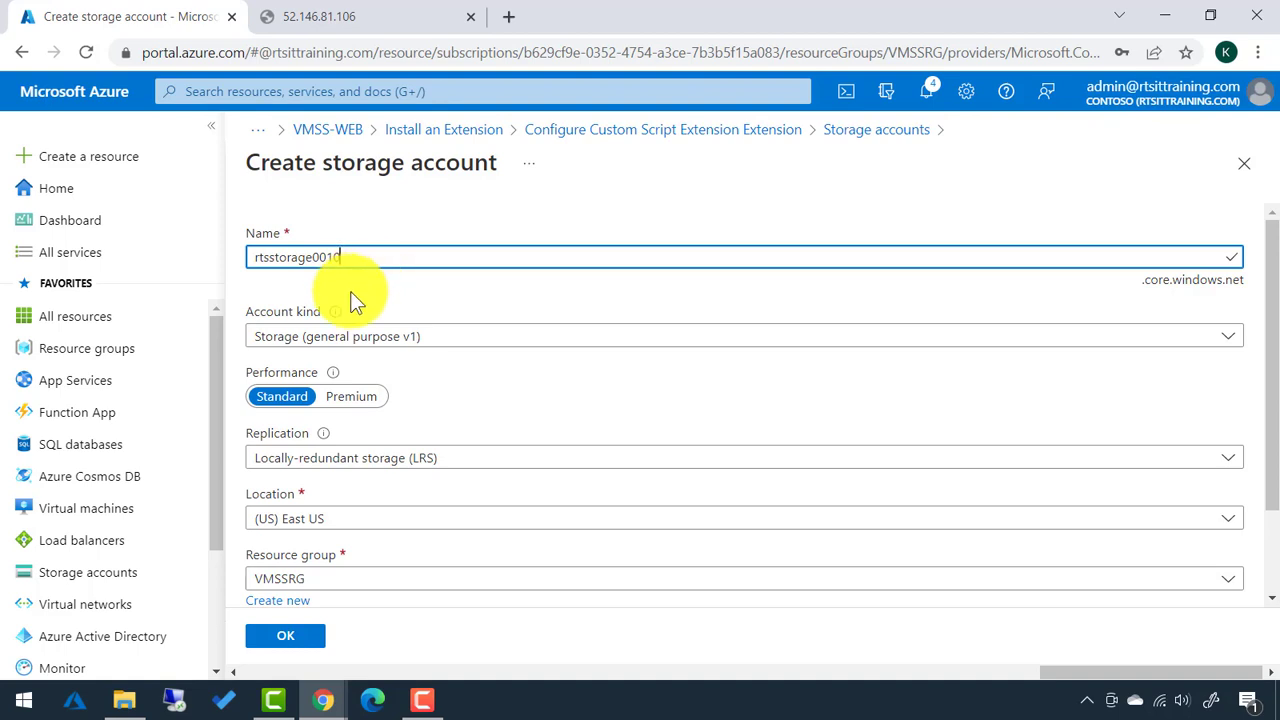
click(285, 638)
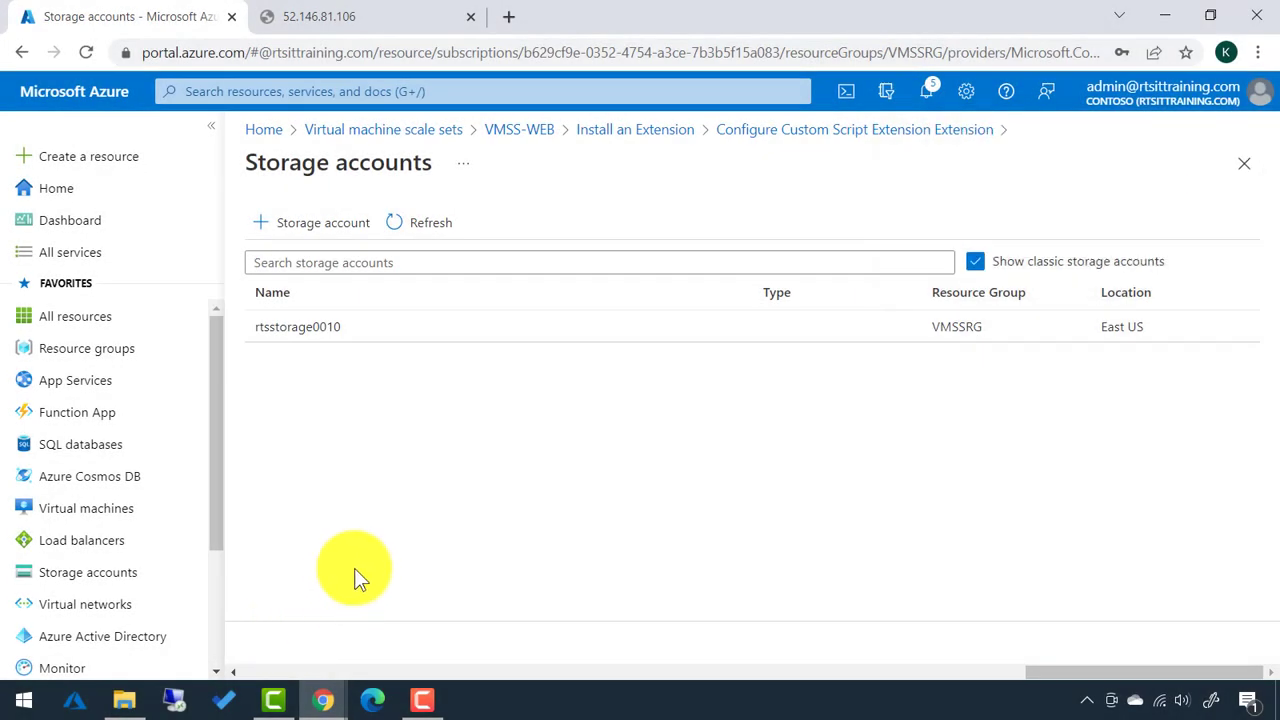
Add a private container named rtscontainer to rtsstorage0010 and open its empty blob list.
click(320, 342)
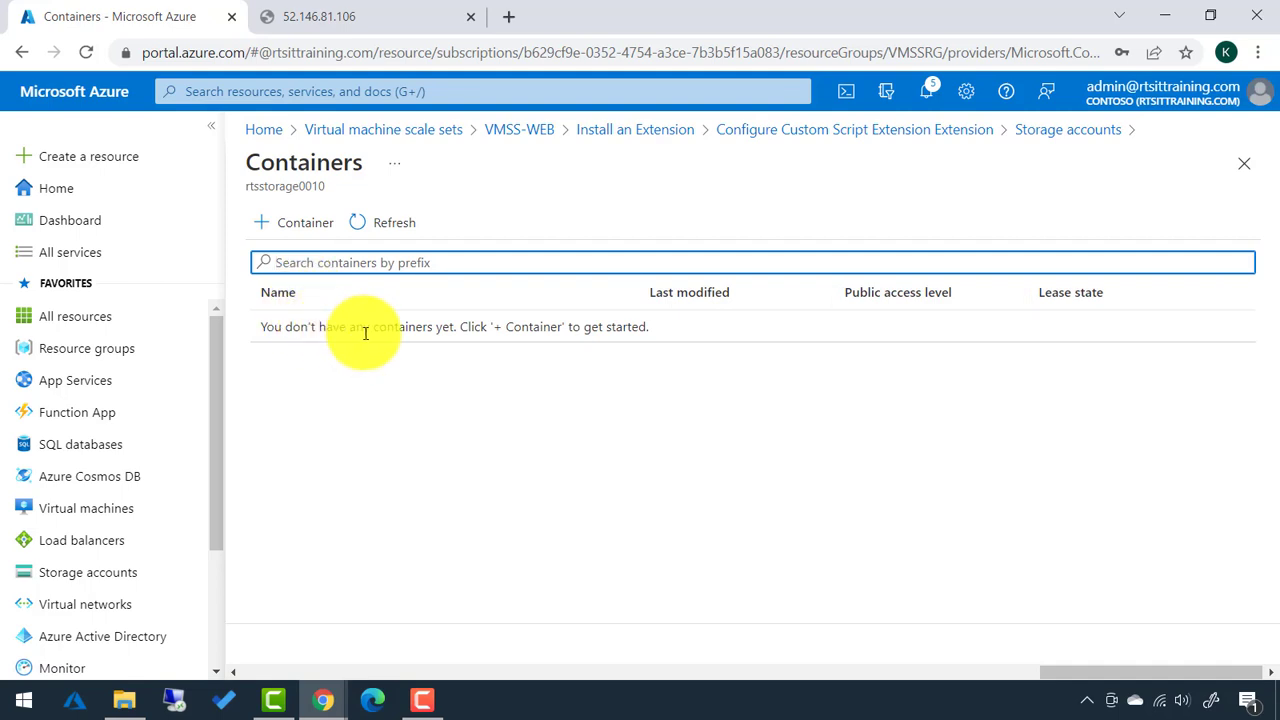
click(296, 232)
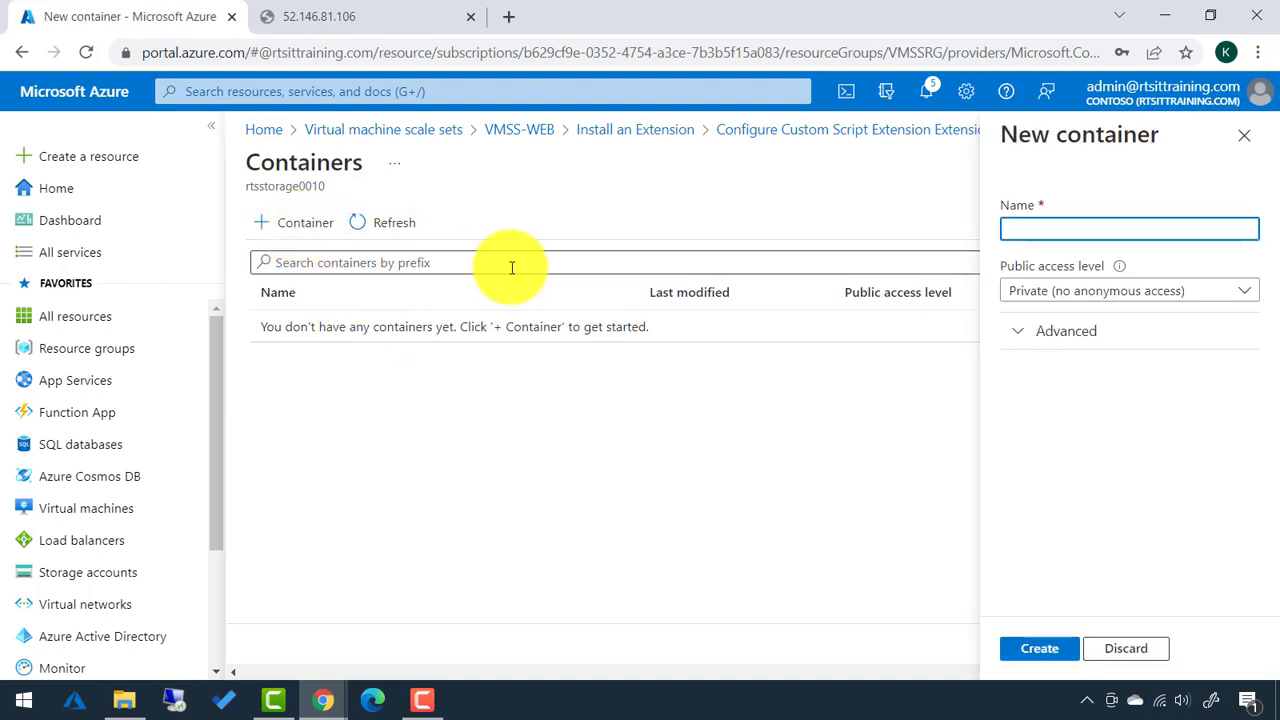
click(1025, 229)
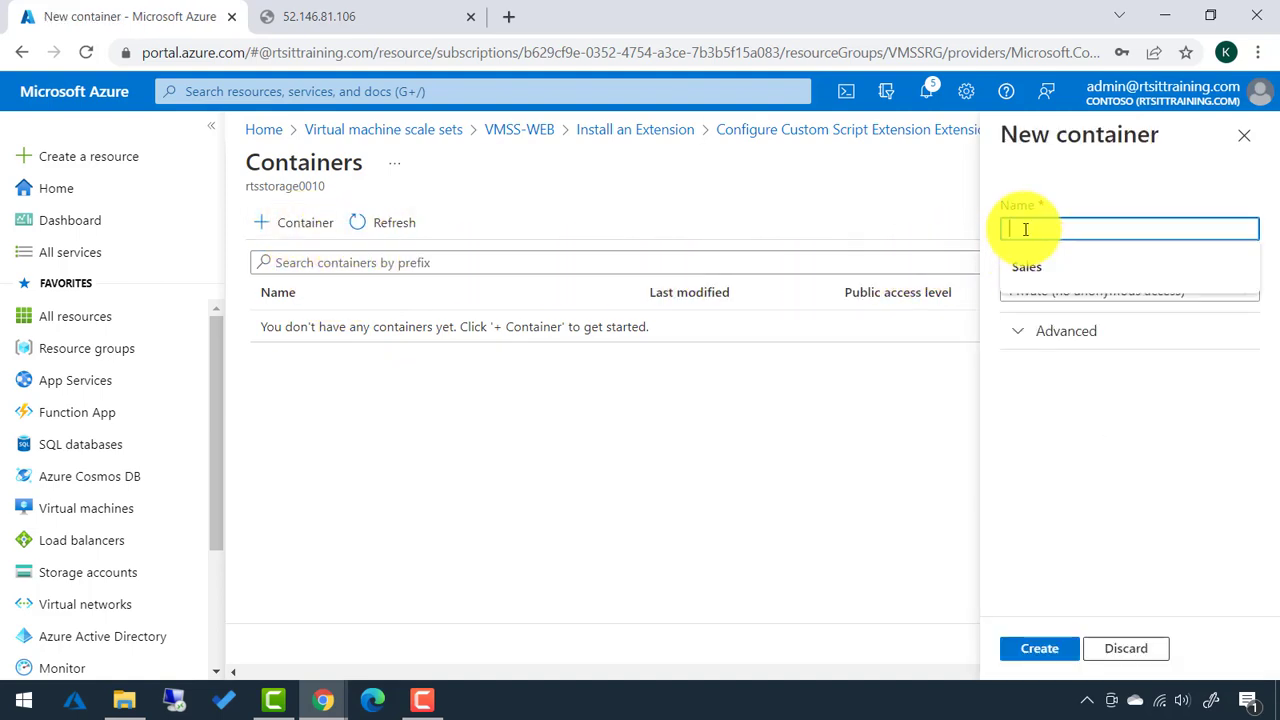
text(rtscontainer)
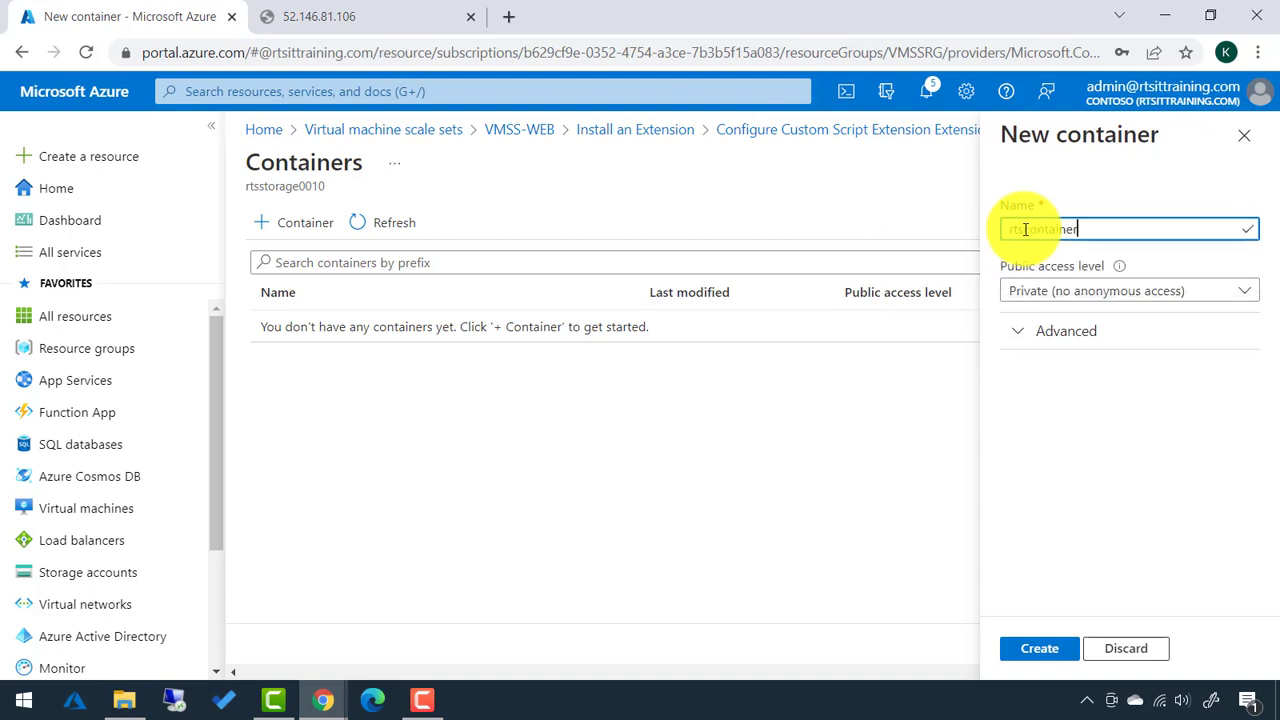
click(1045, 645)
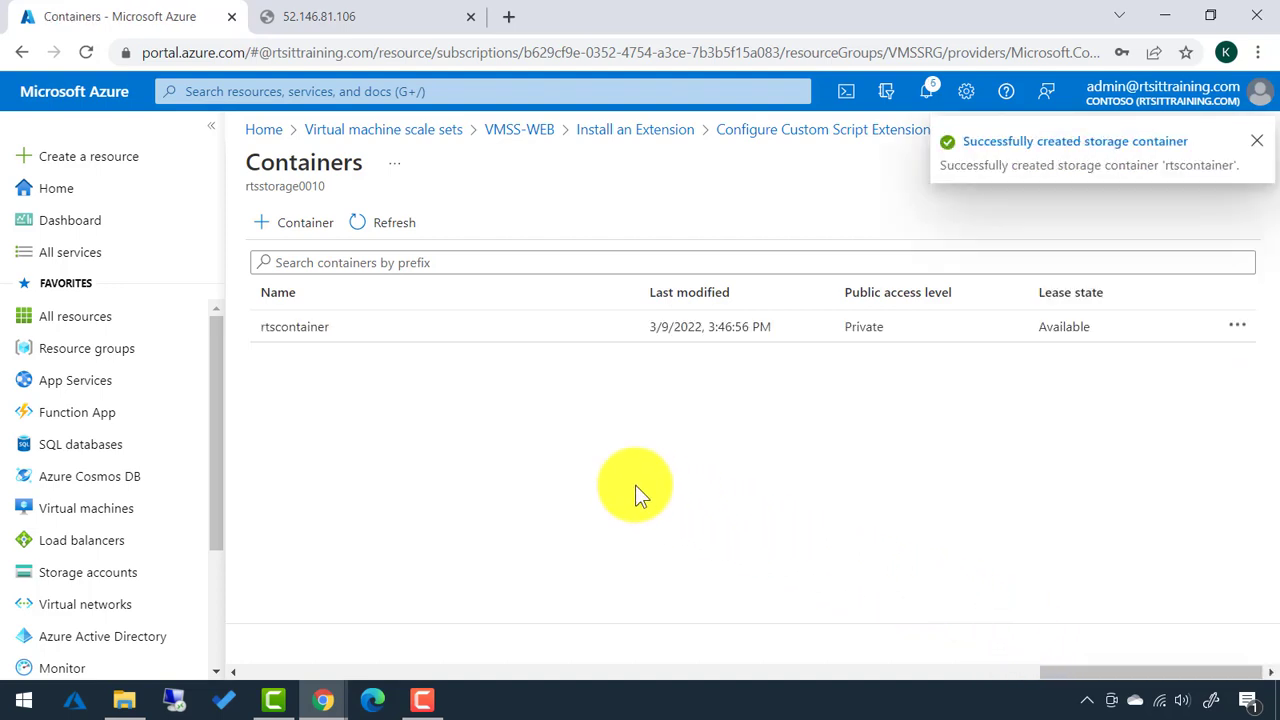
click(312, 328)
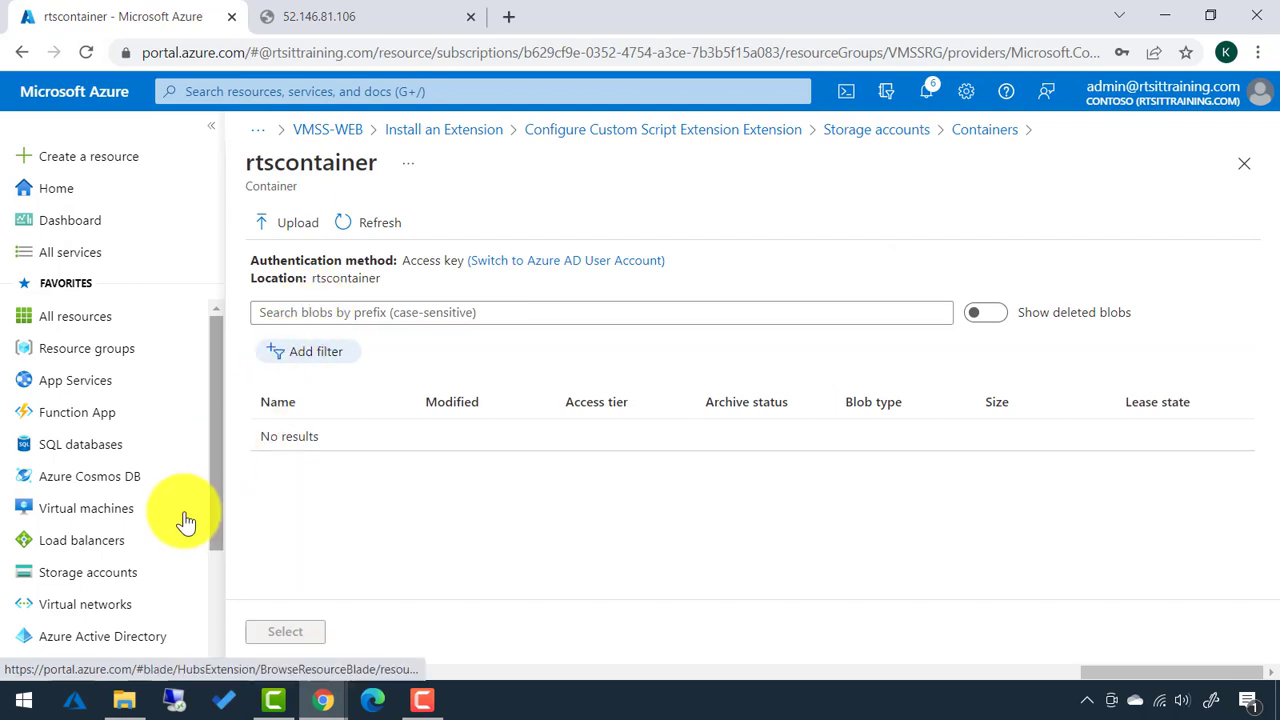
Launch Notepad, enter install-windowsfeature web-server -includemanagementtools, and maximize the window.
click(20, 702)
text(note)
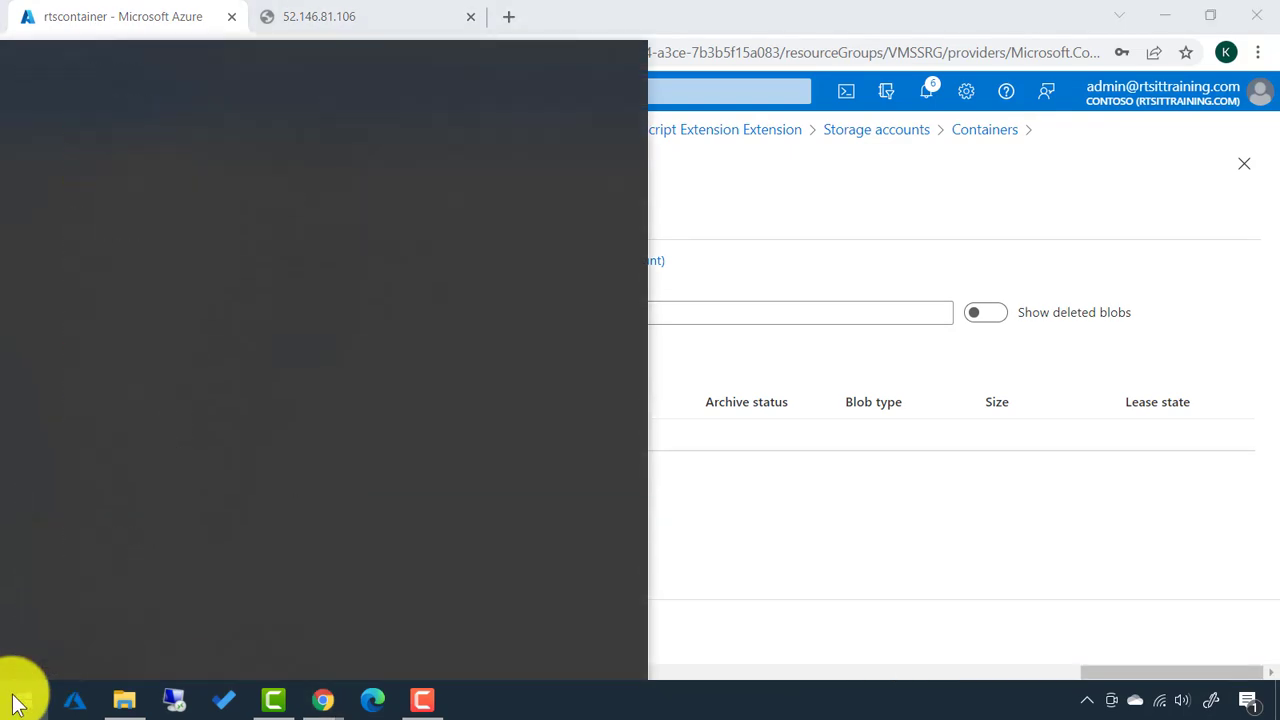
key(Return)
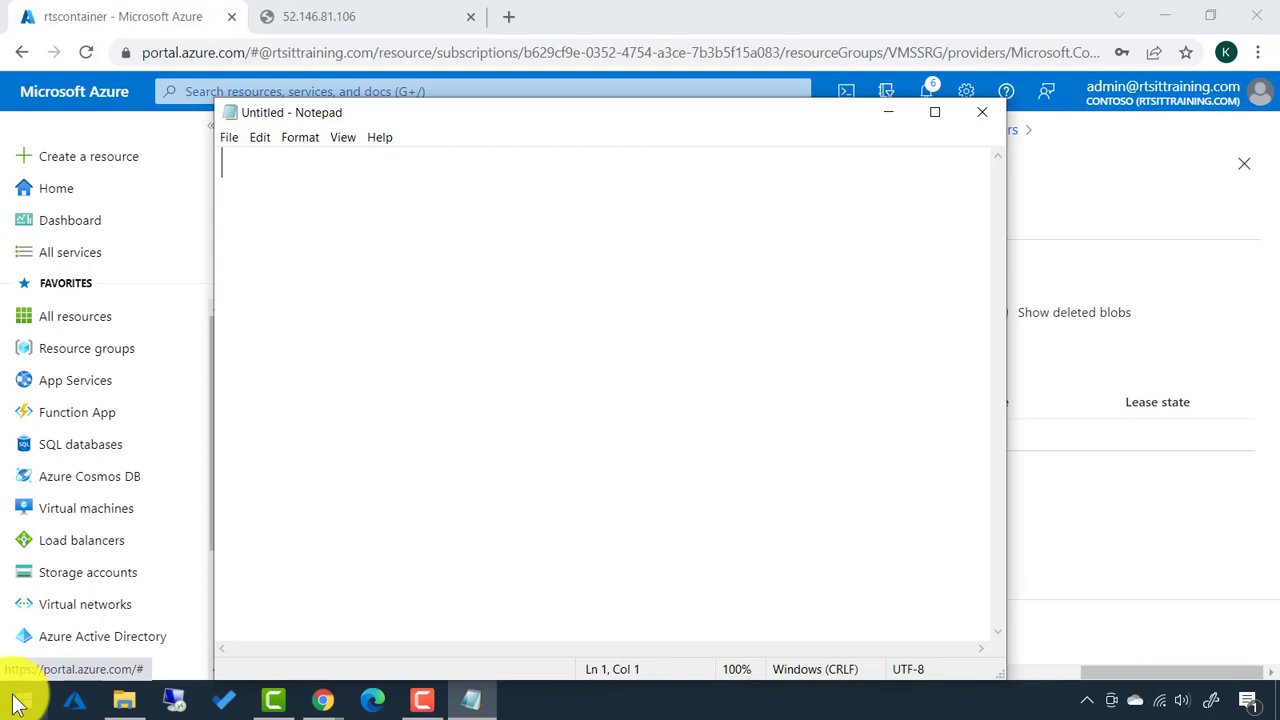
text(install)
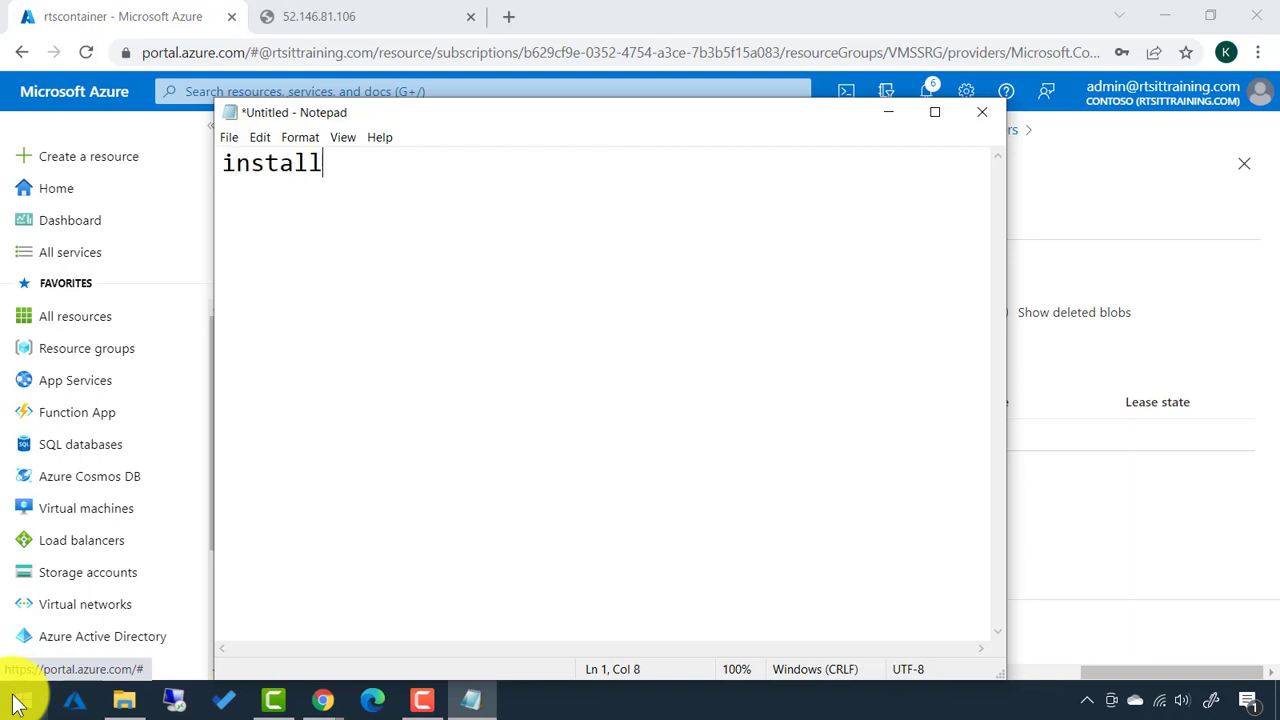
text(-windows)
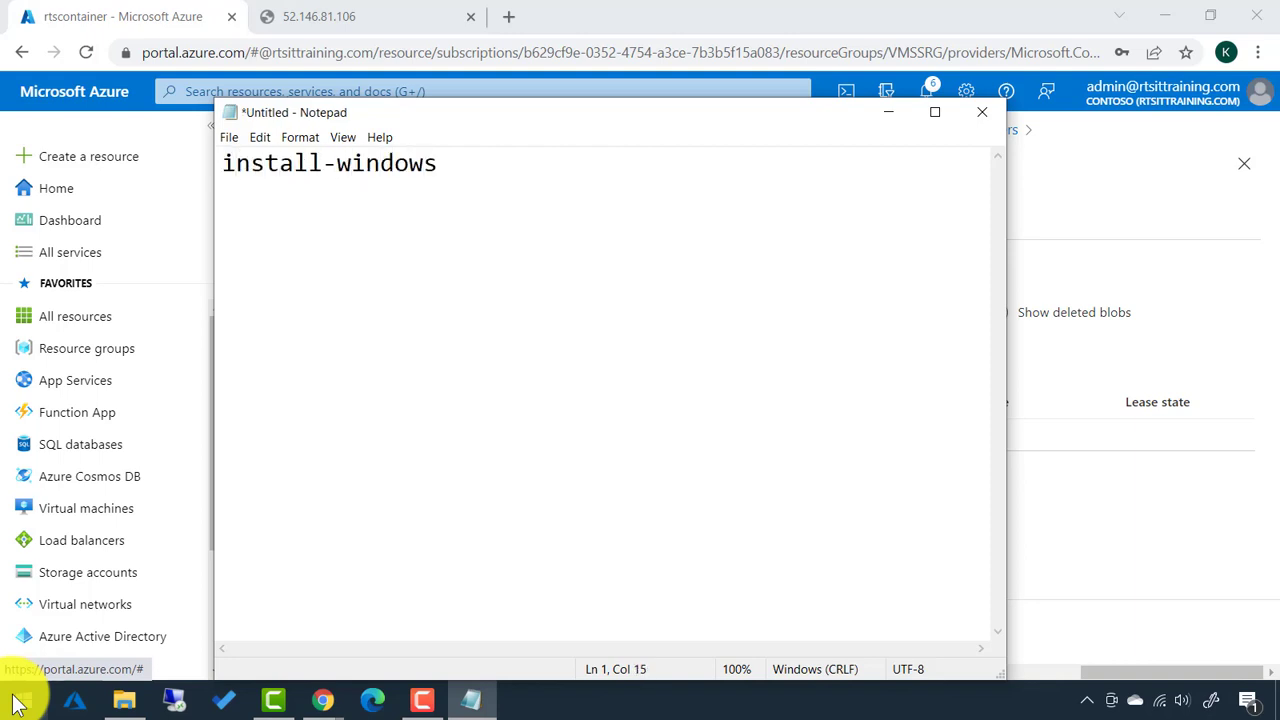
text(feature)
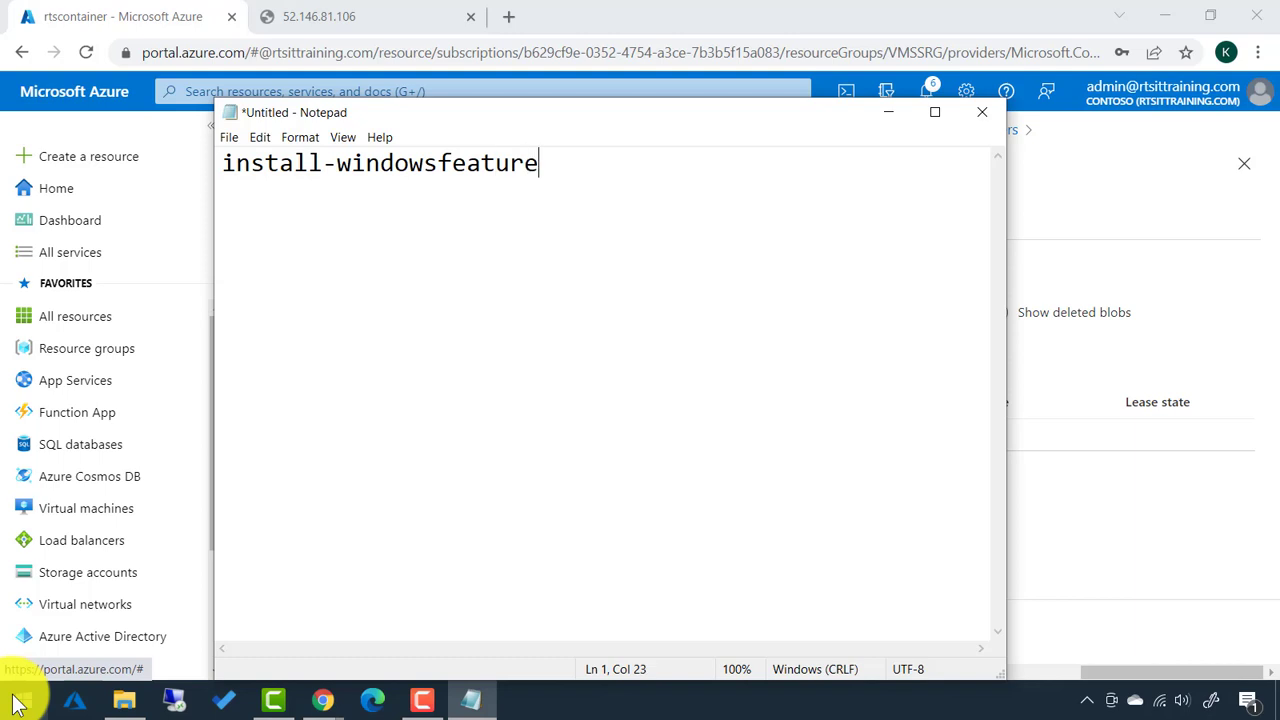
text( web-serv)
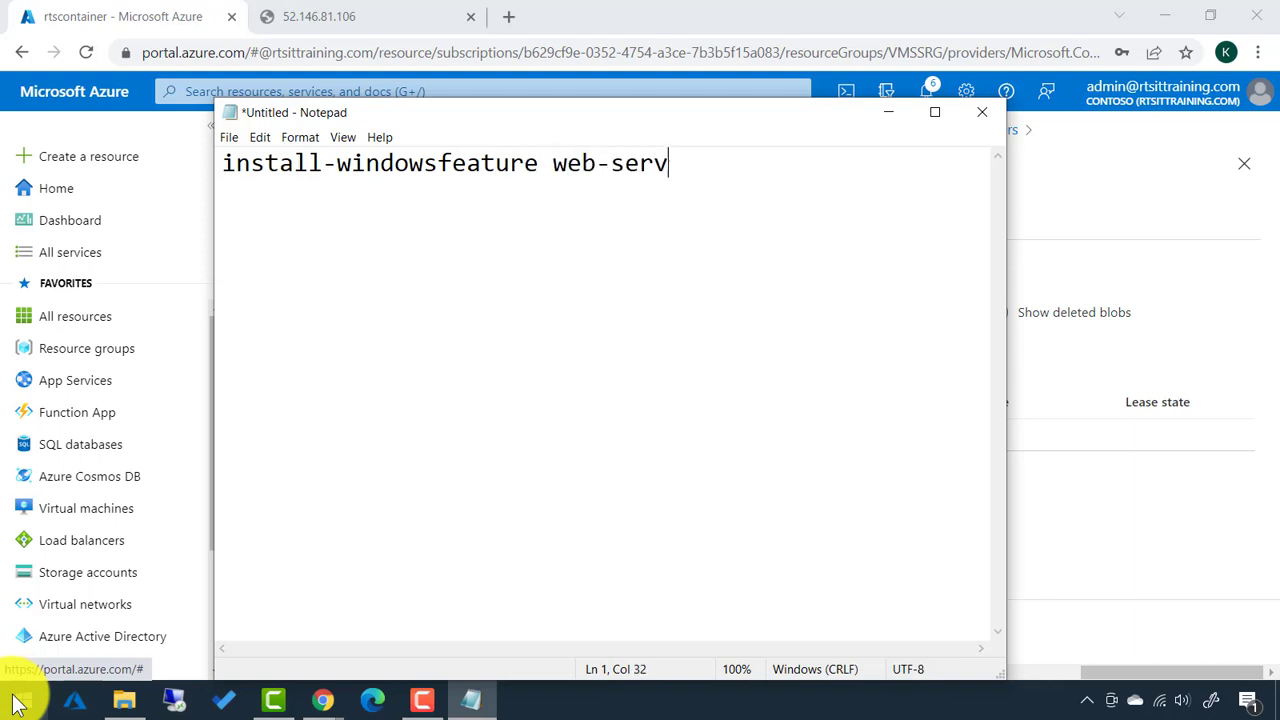
text(er -includem)
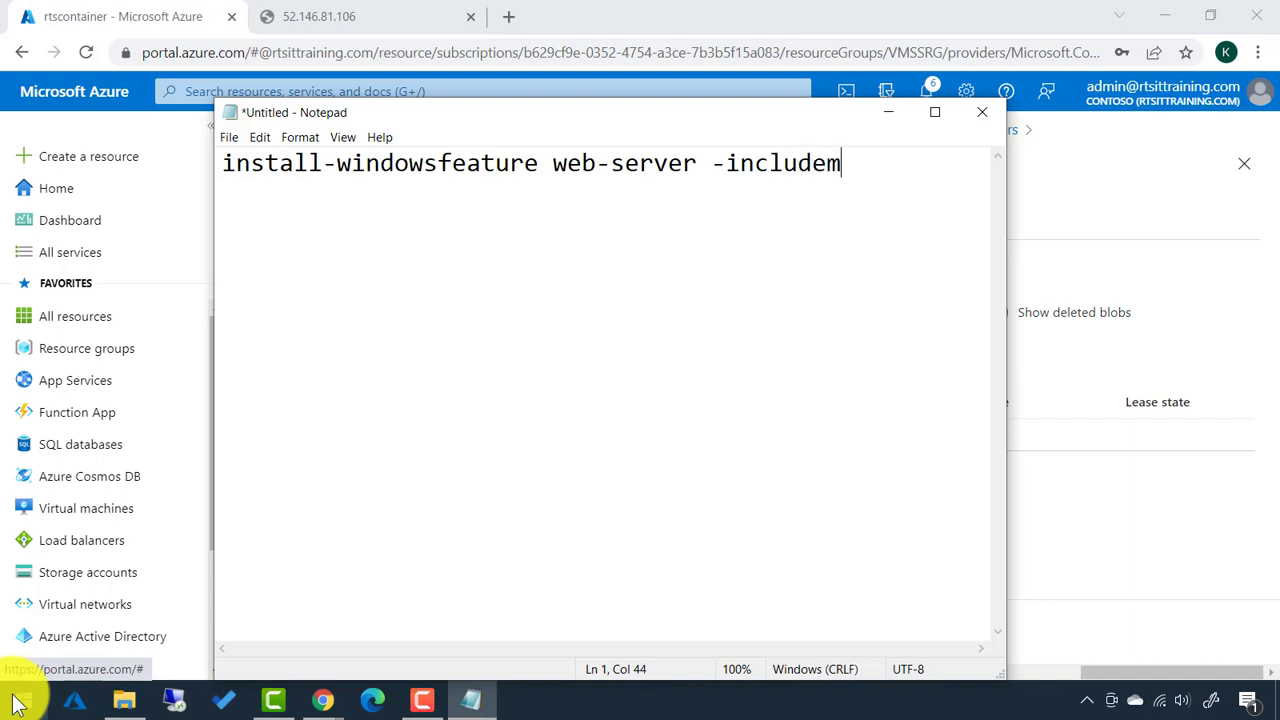
text(anagementtools)
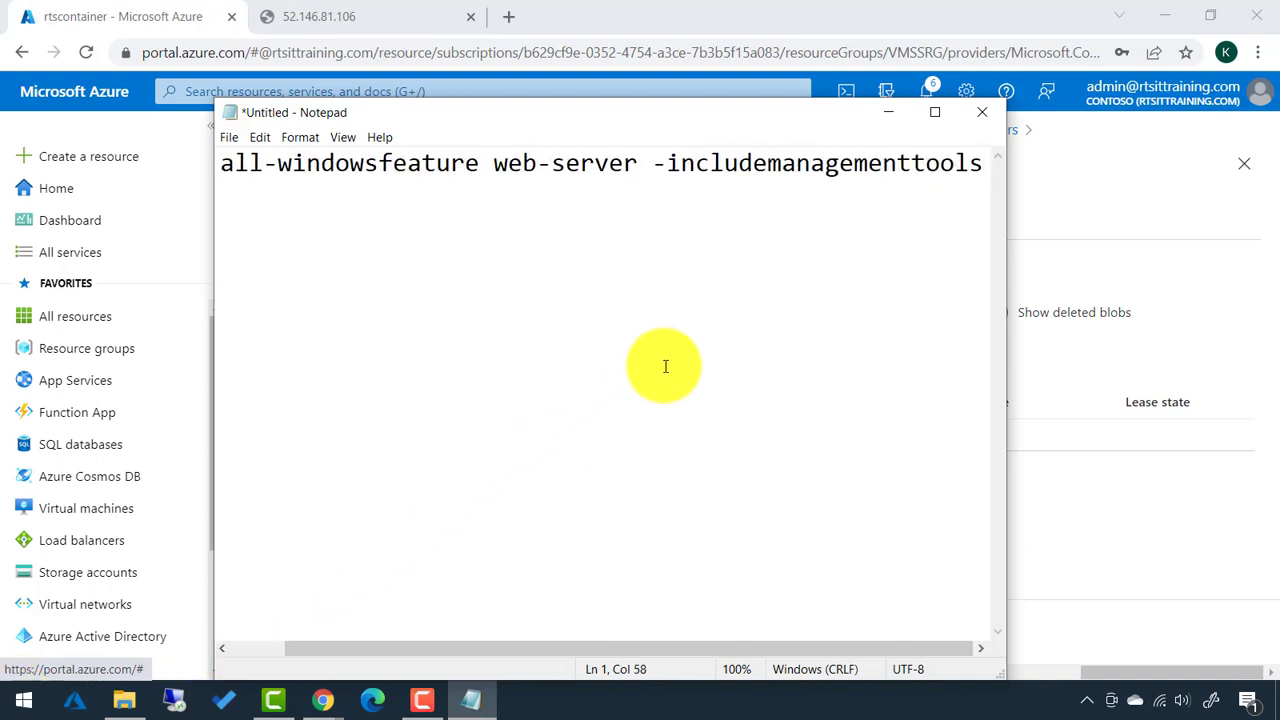
click(935, 113)
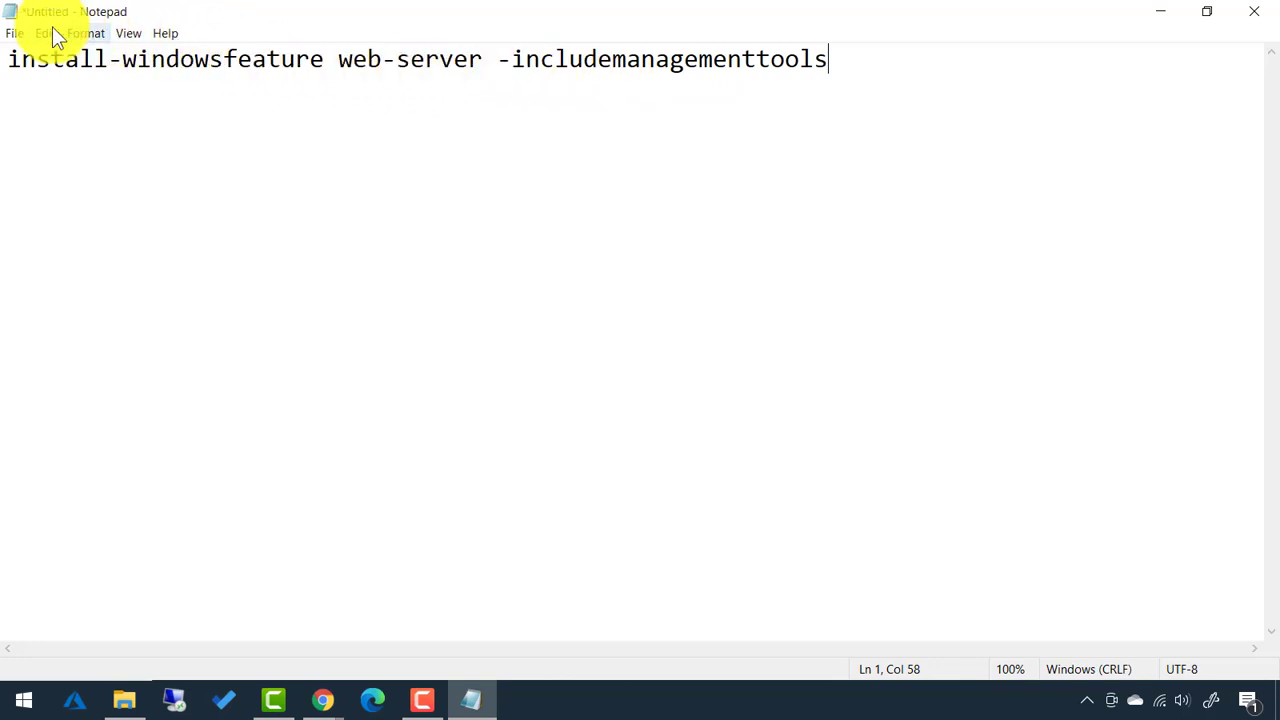
Save the Notepad script to the Desktop as "web.ps1", quoted so no .txt is added.
click(15, 33)
click(42, 128)
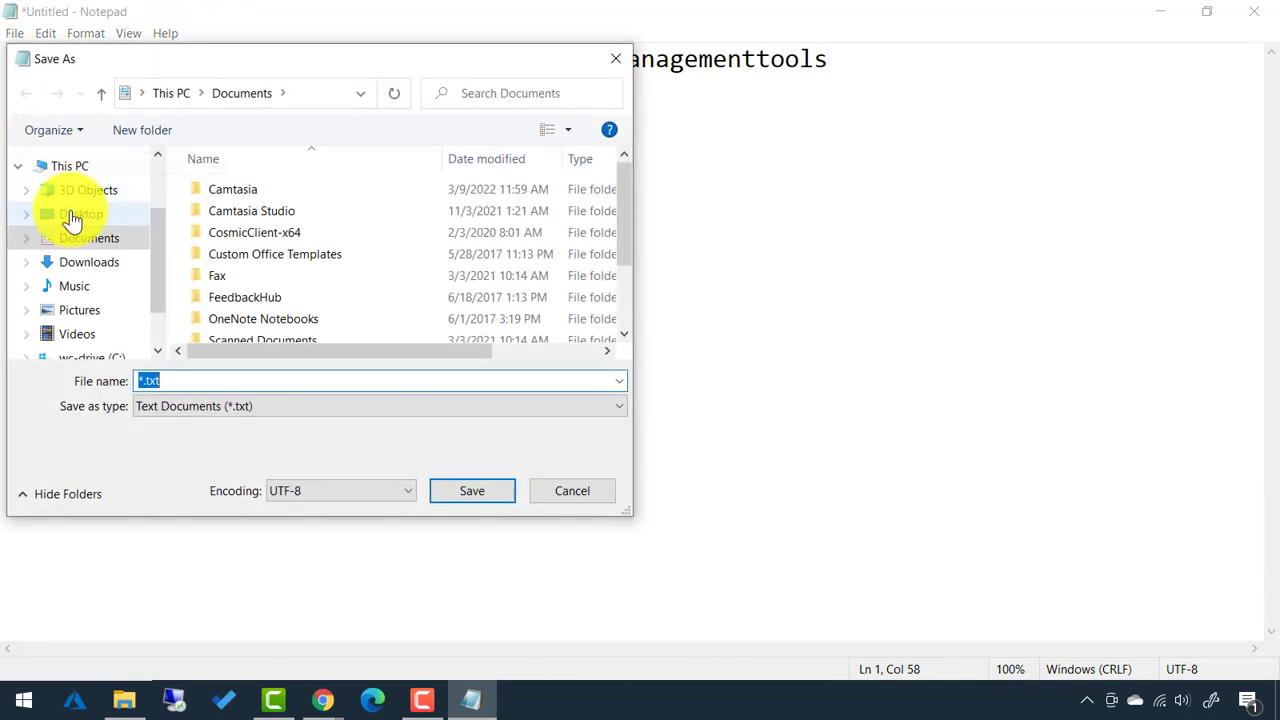
click(72, 220)
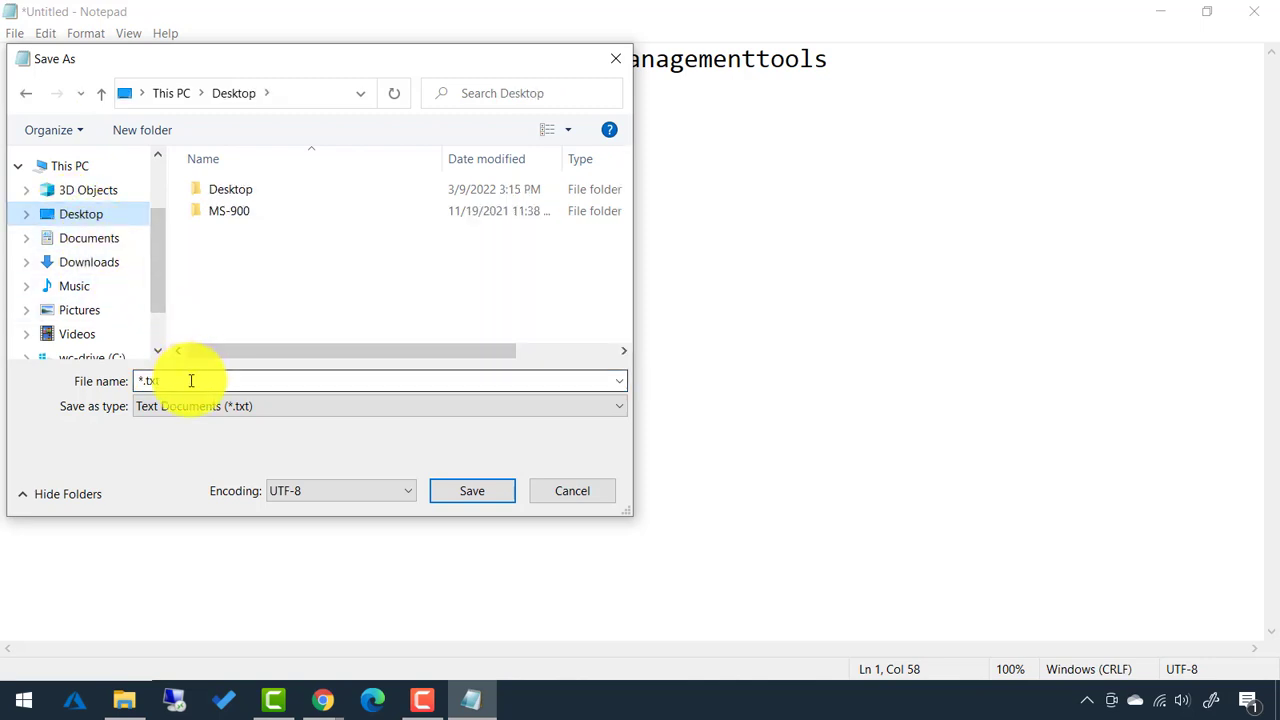
click(145, 380)
text(web.ps1)
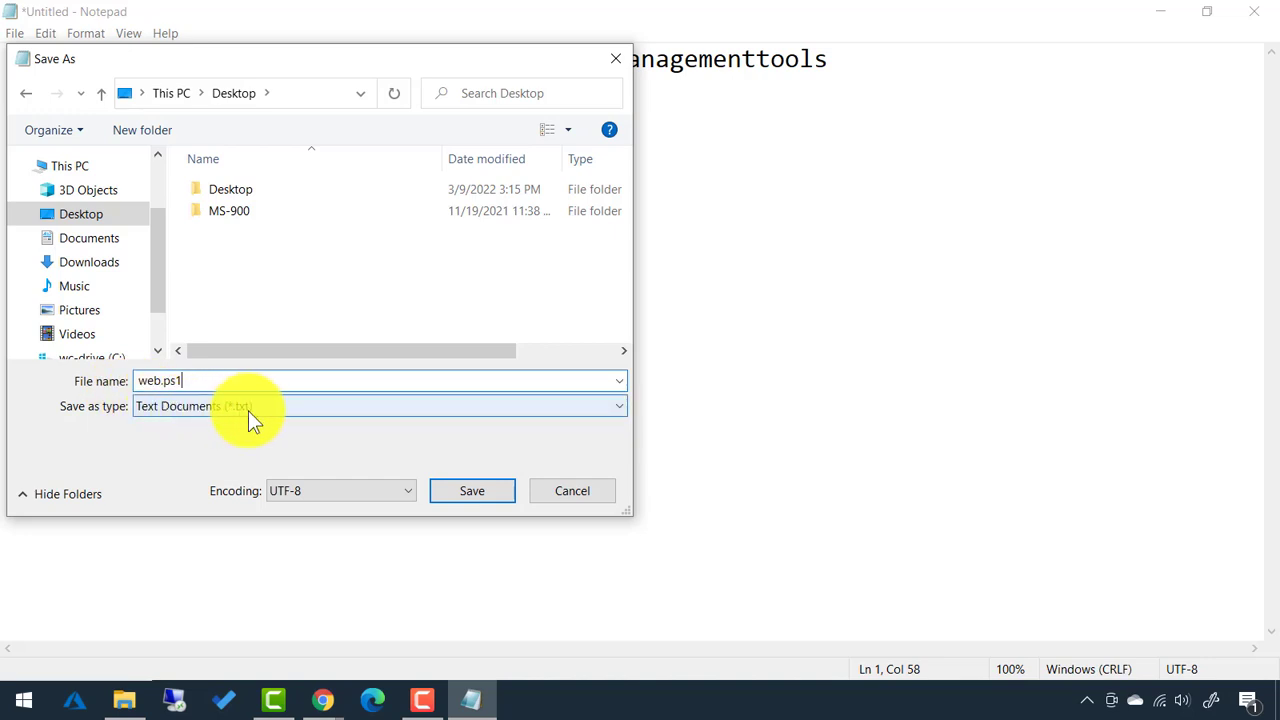
text(")
key(Home)
text(")
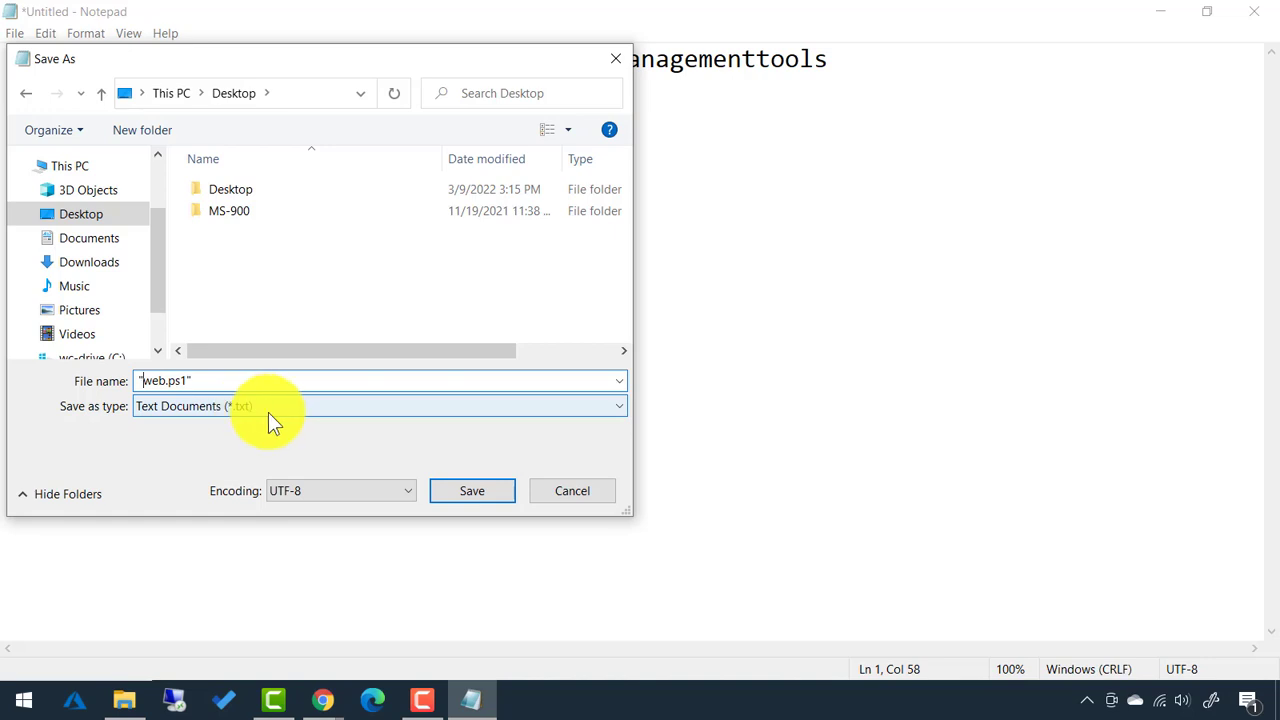
click(471, 490)
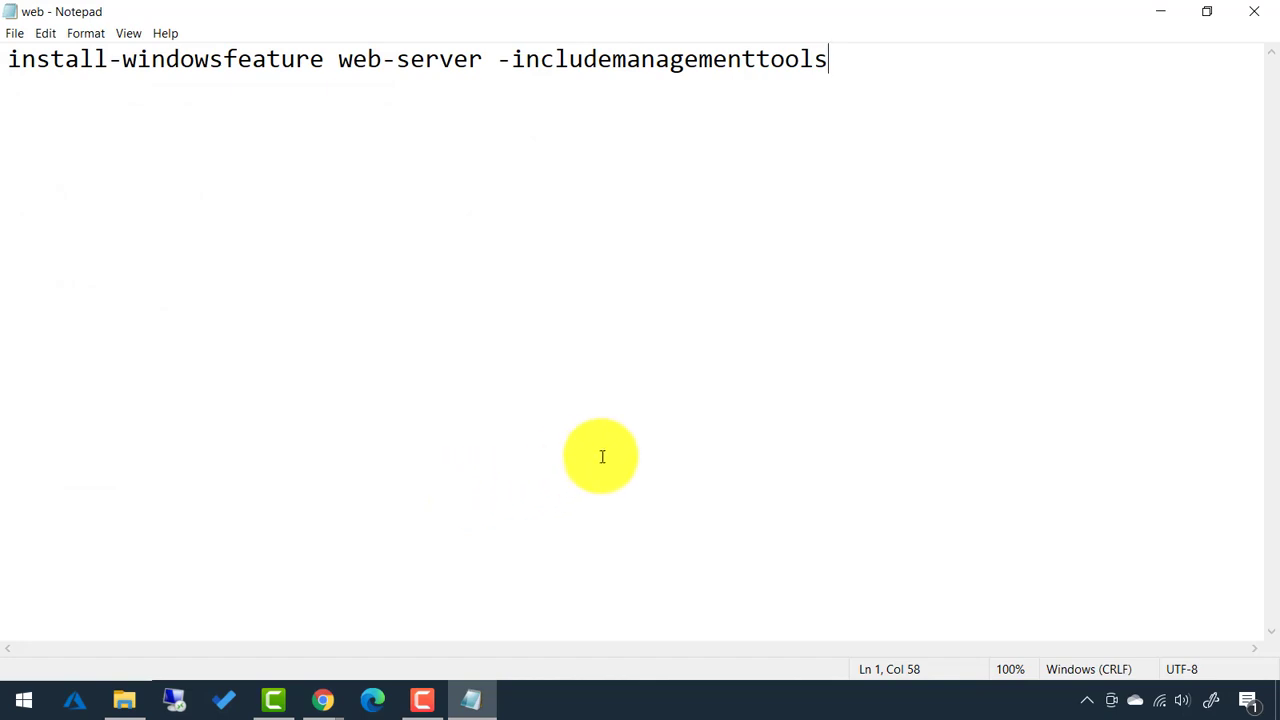
Upload web.ps1 from the Desktop into rtscontainer and choose it as the extension's script file.
click(1255, 20)
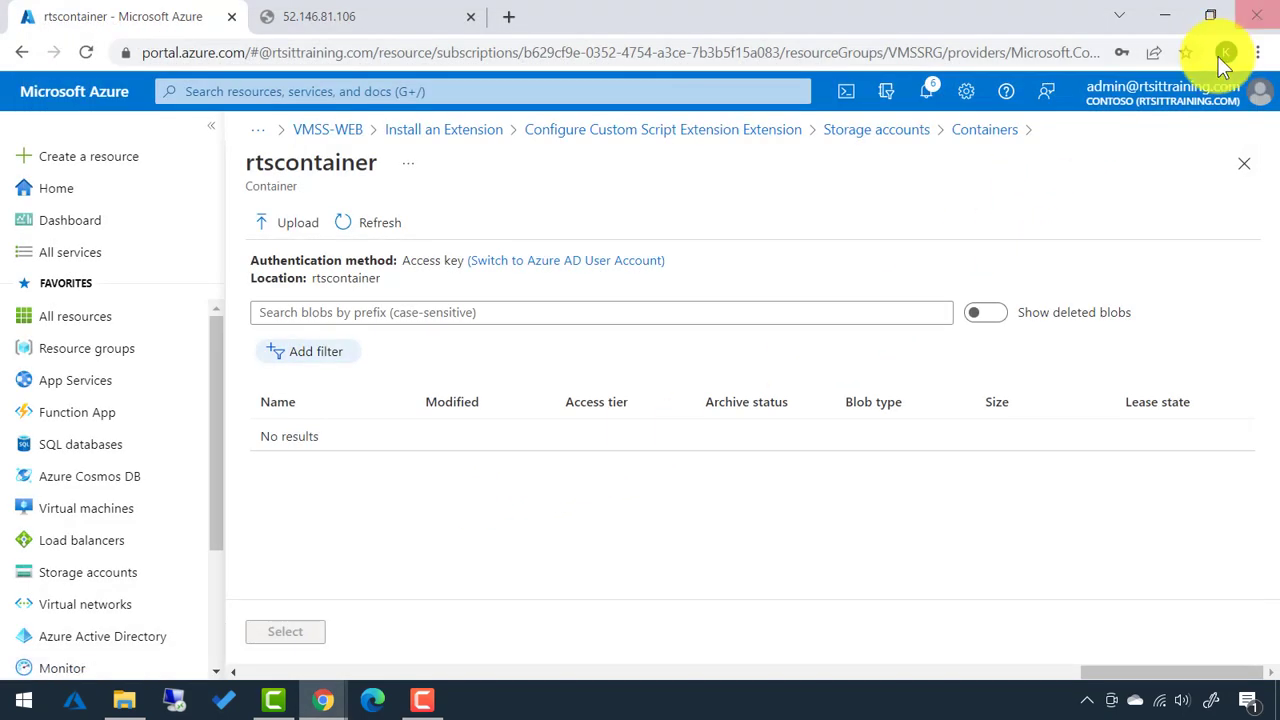
click(290, 224)
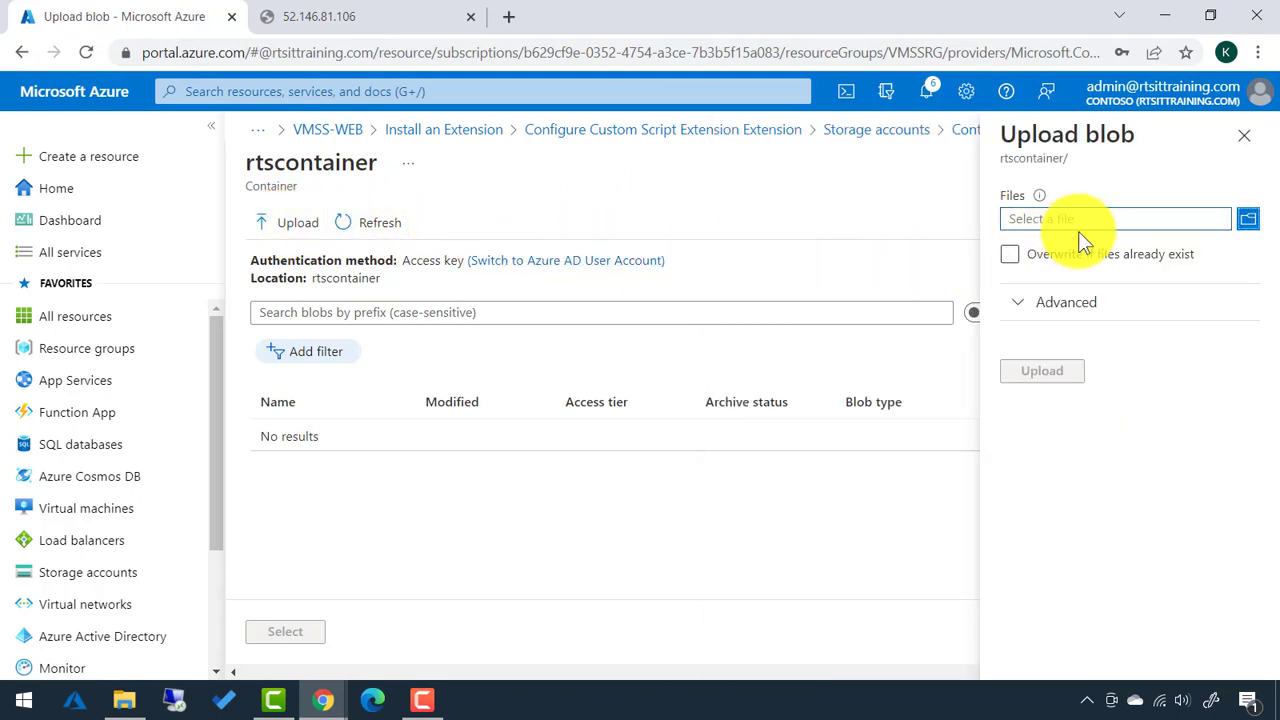
click(1248, 222)
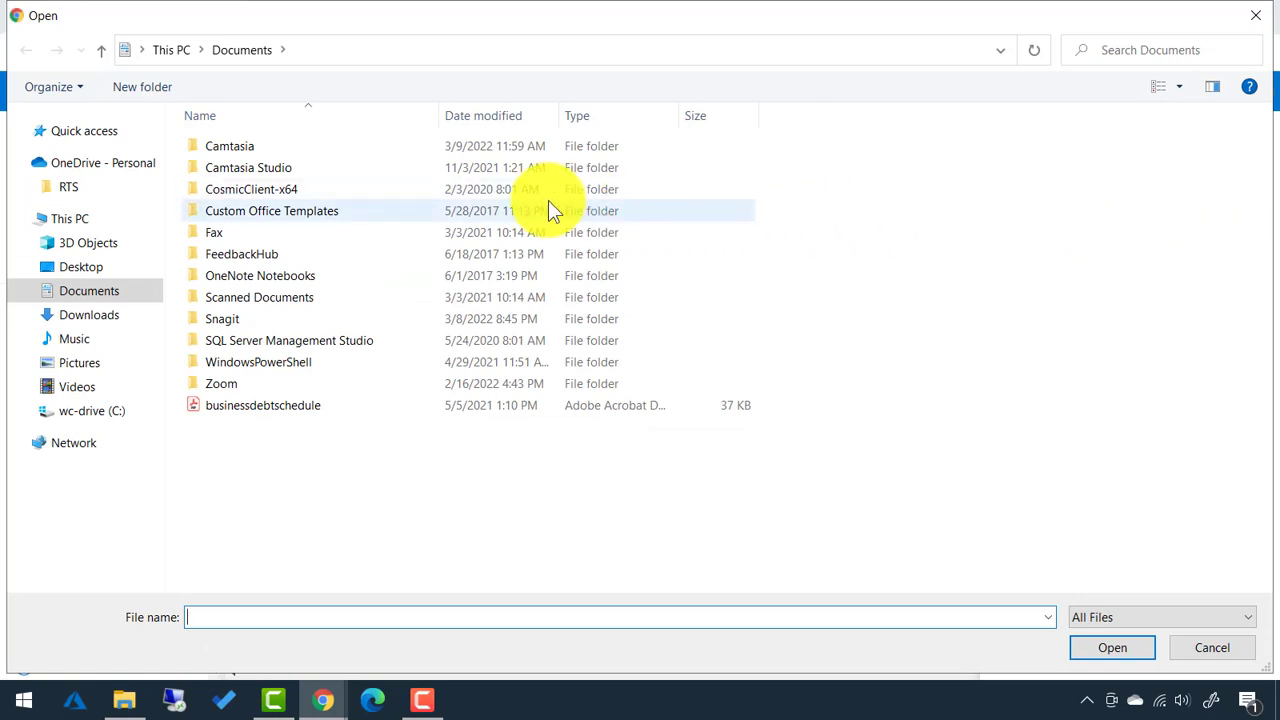
click(86, 270)
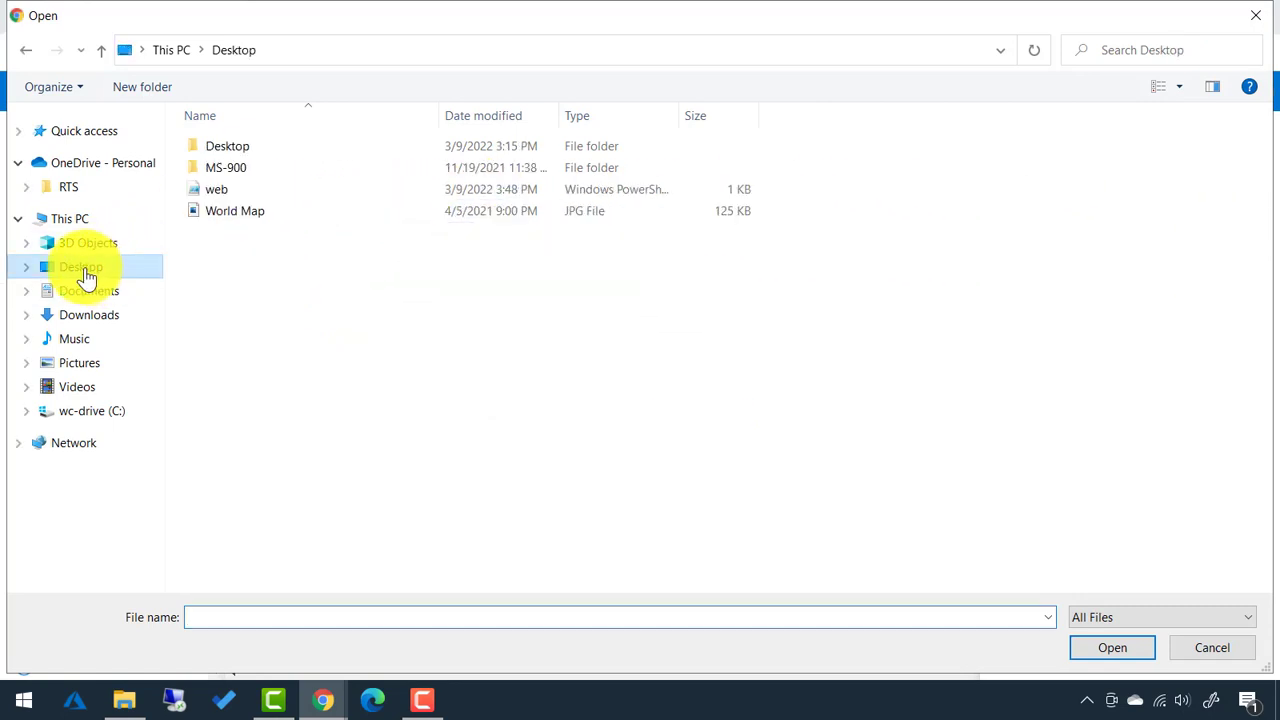
double_click(221, 192)
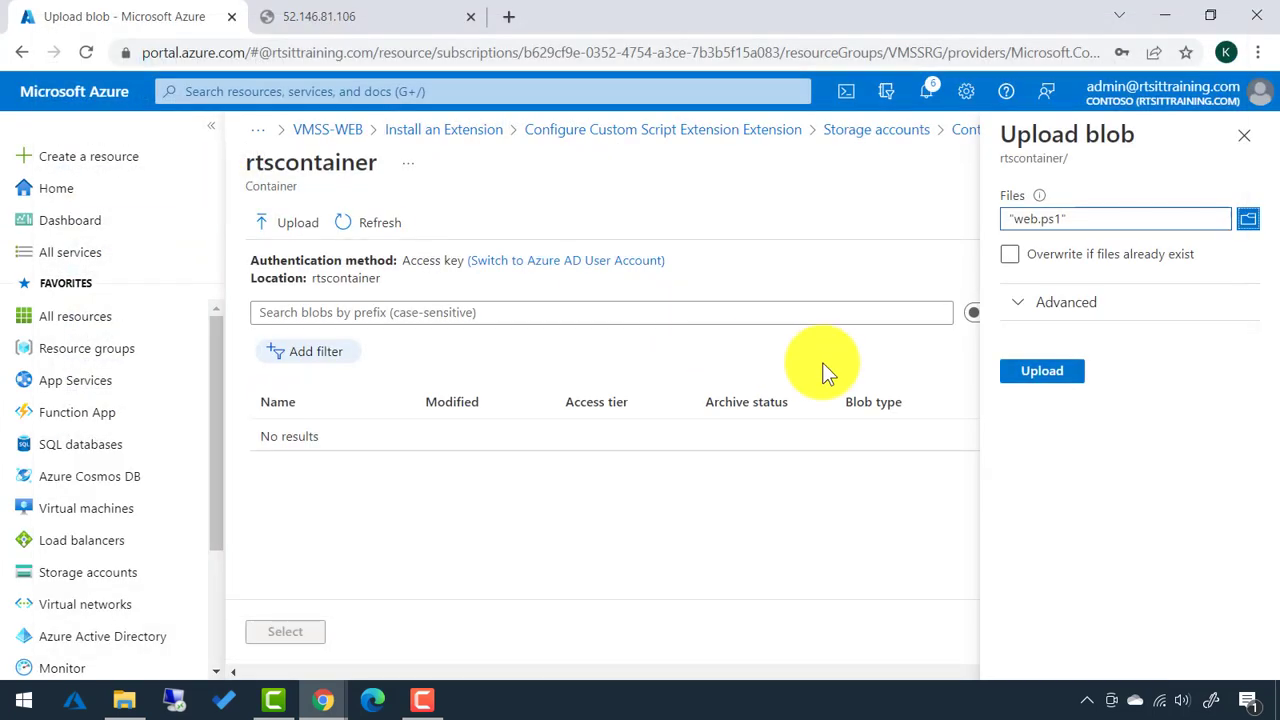
click(1040, 376)
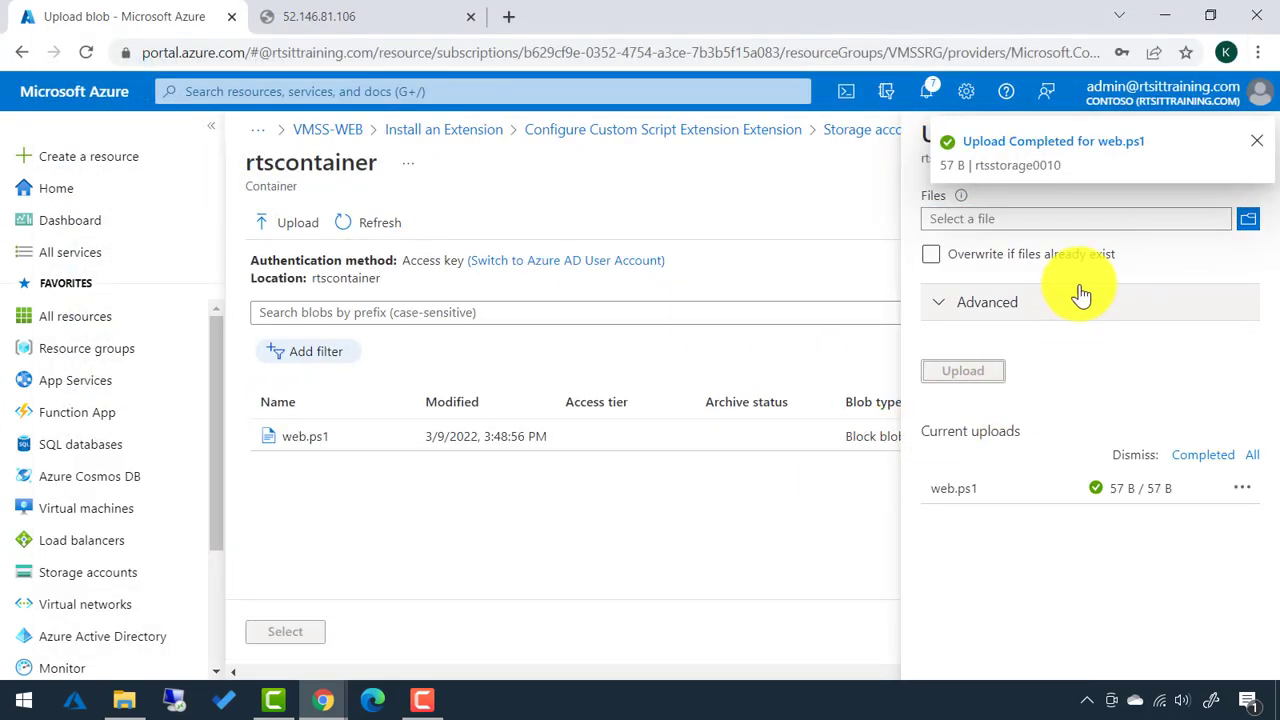
click(1254, 152)
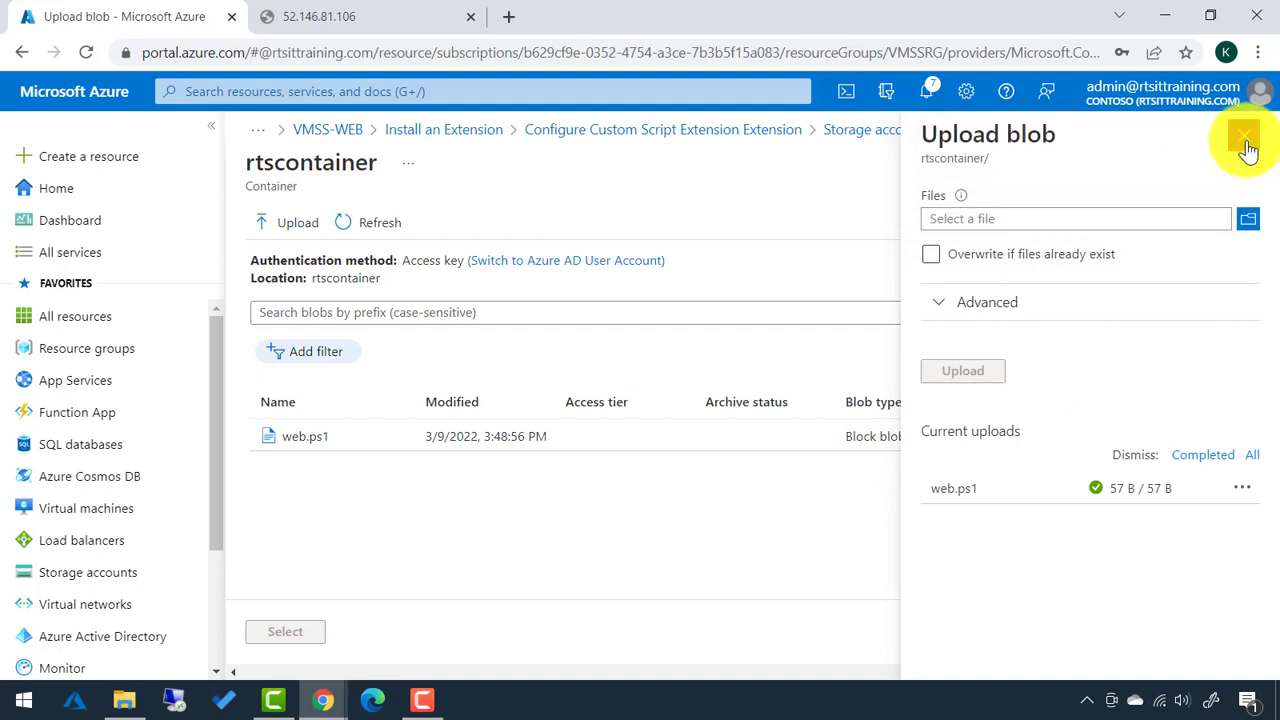
click(1252, 137)
click(290, 440)
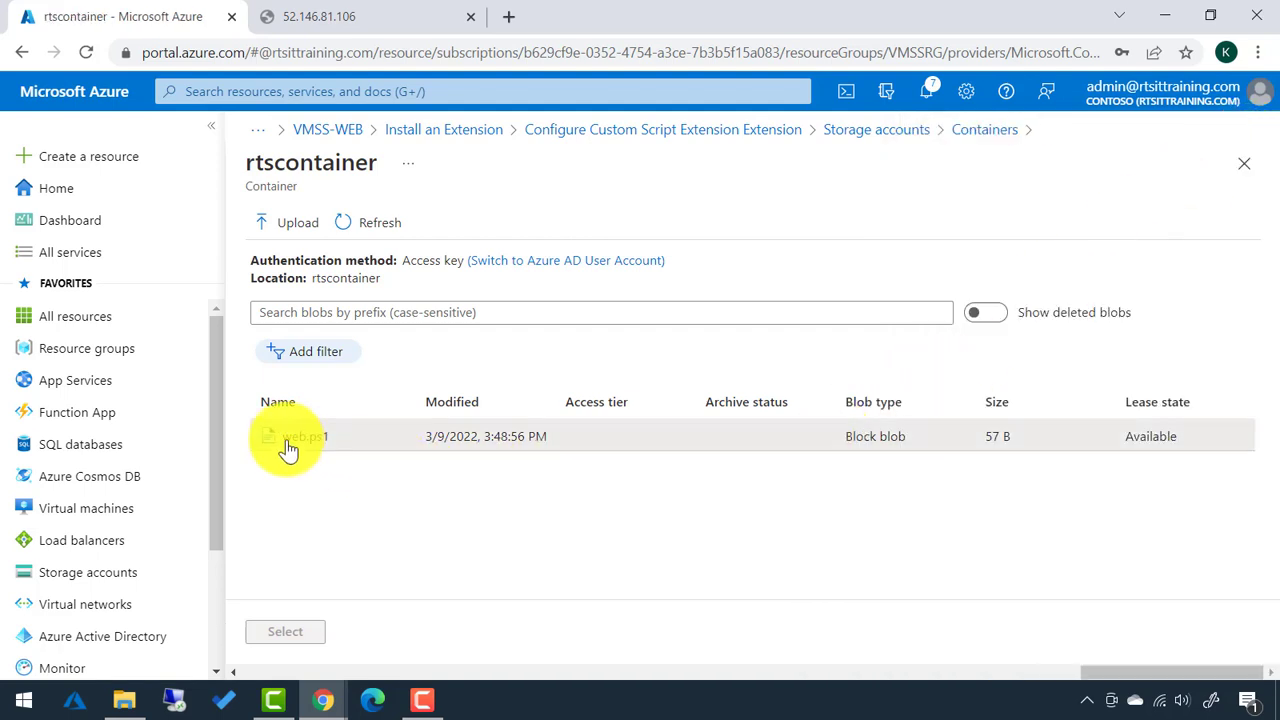
click(288, 633)
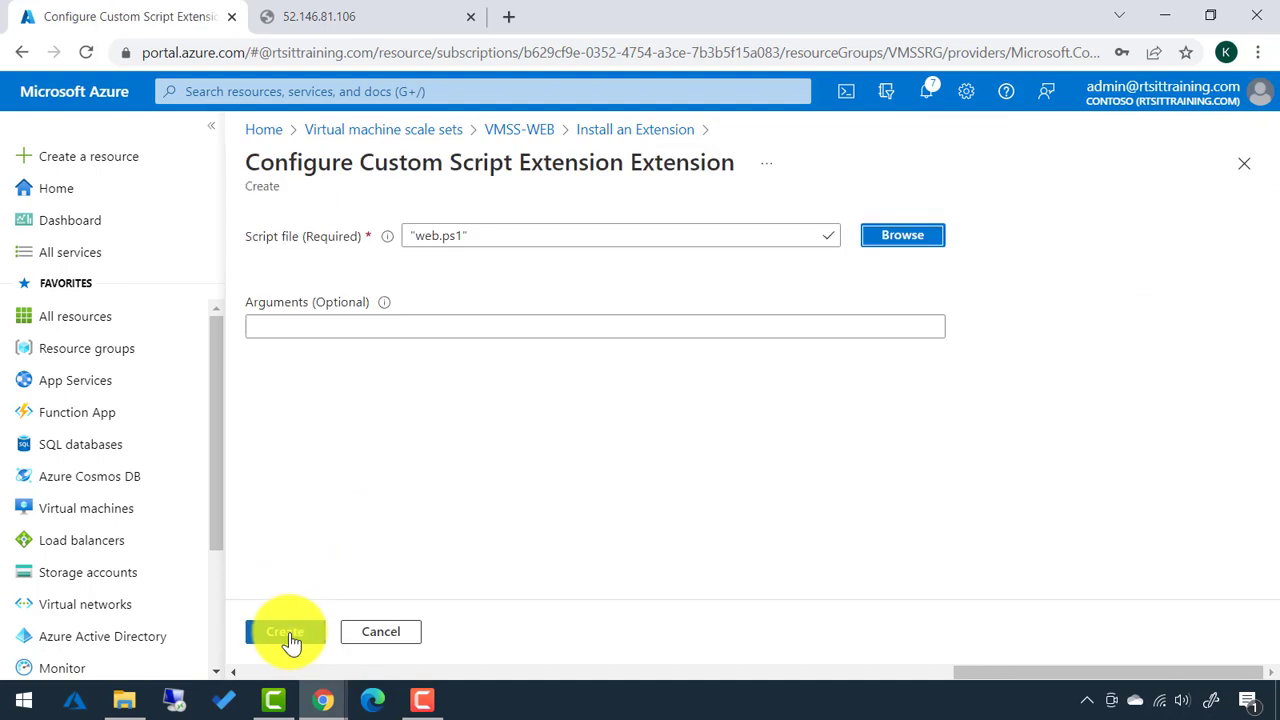
Create CustomScriptExtension 1.9 on VMSS-WEB and view the scale set's three instances.
click(288, 633)
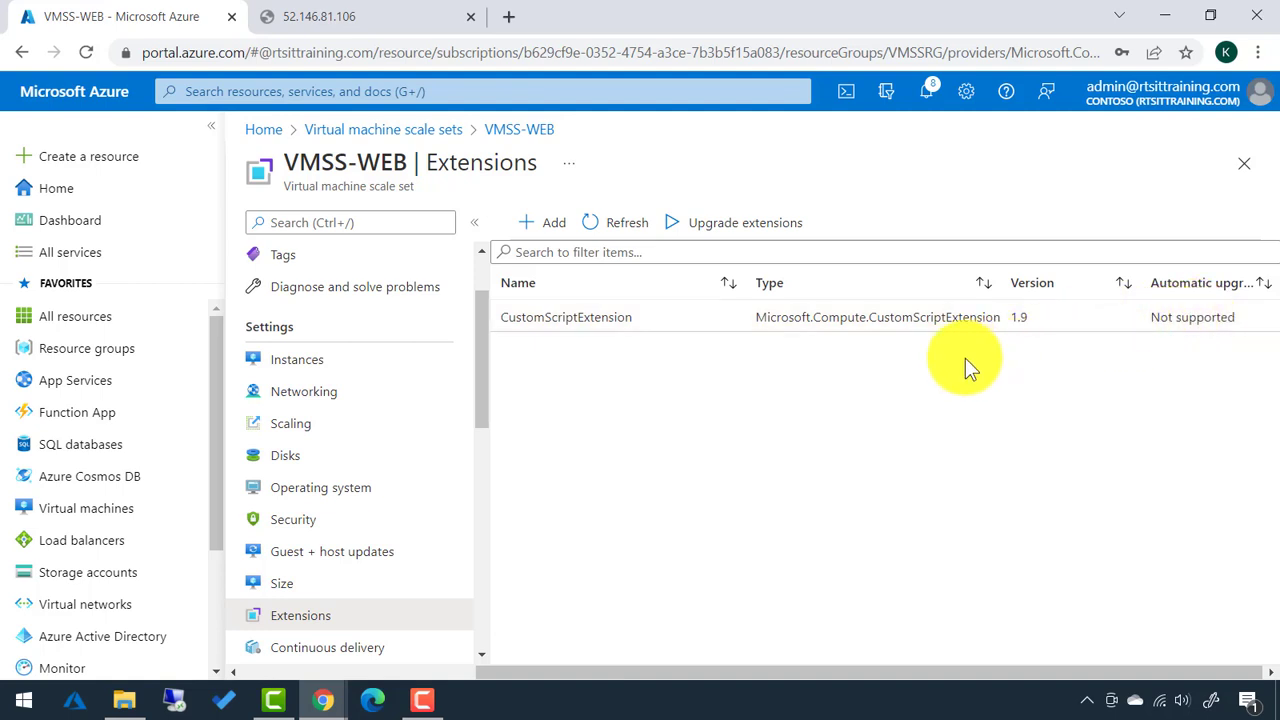
click(306, 368)
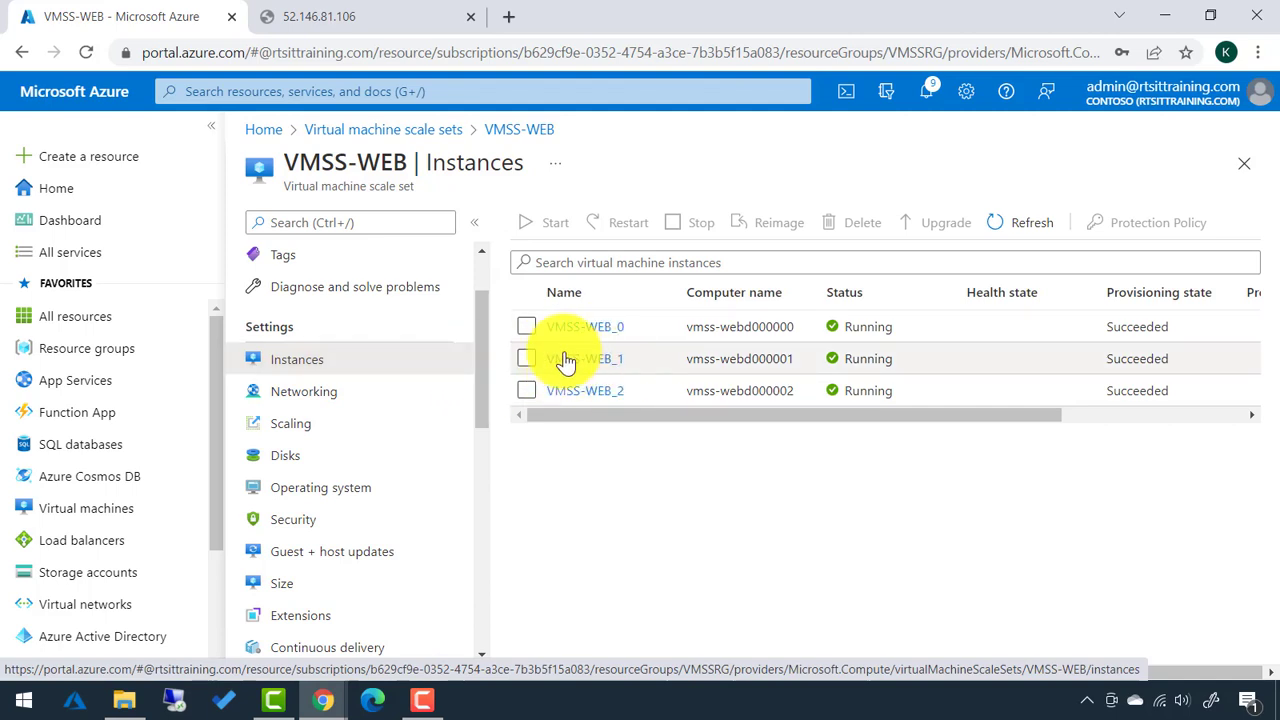
Upgrade instances VMSS-WEB_0, VMSS-WEB_1 and VMSS-WEB_2 to the latest model.
click(527, 328)
click(530, 362)
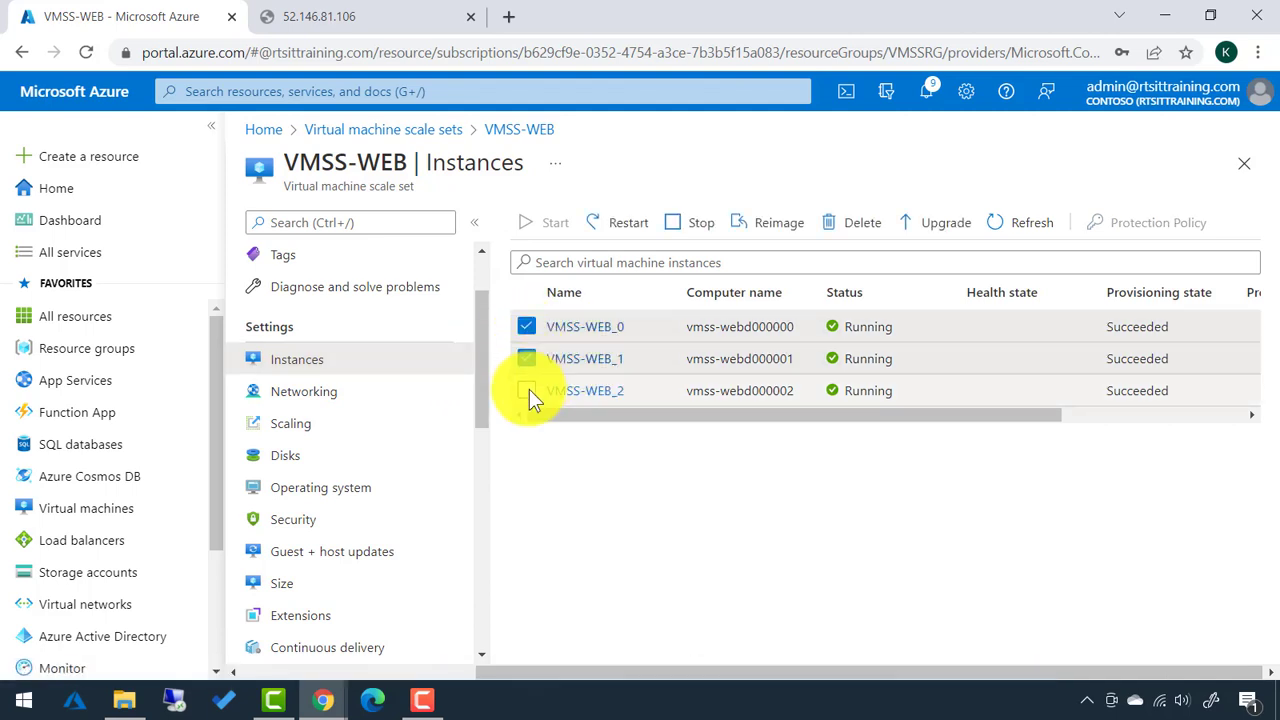
click(529, 389)
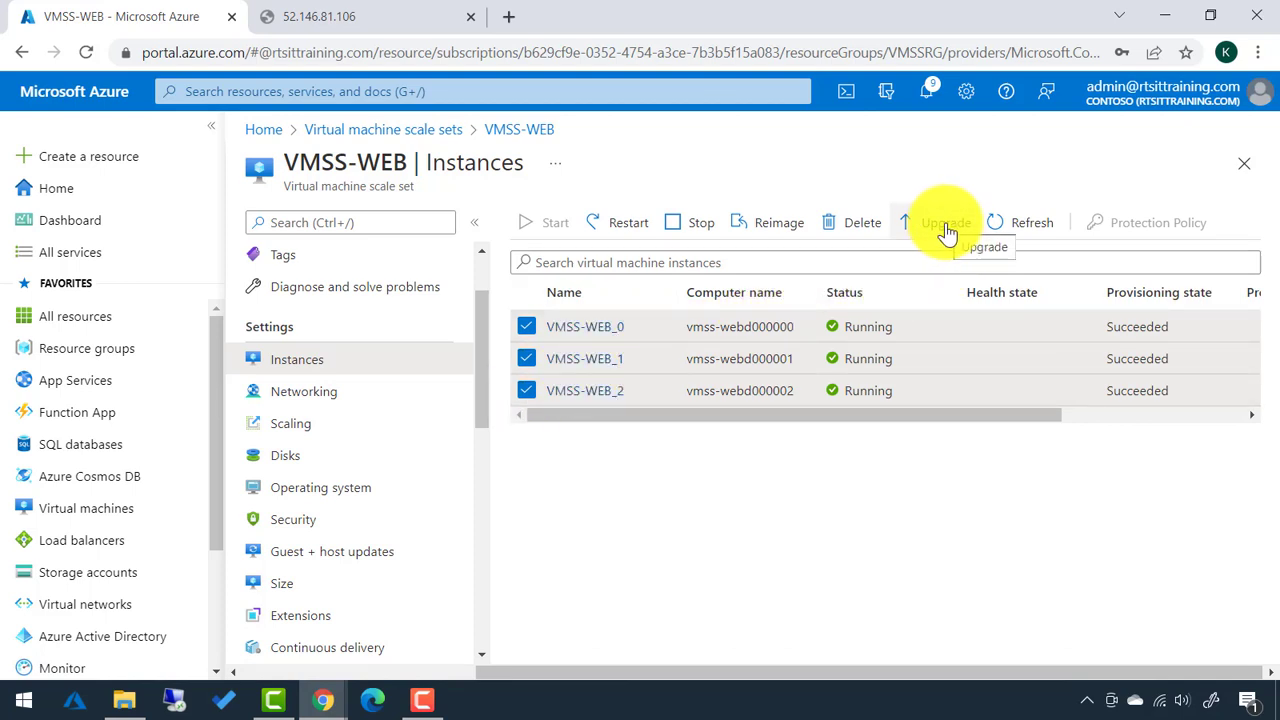
drag(886, 412, 1090, 420)
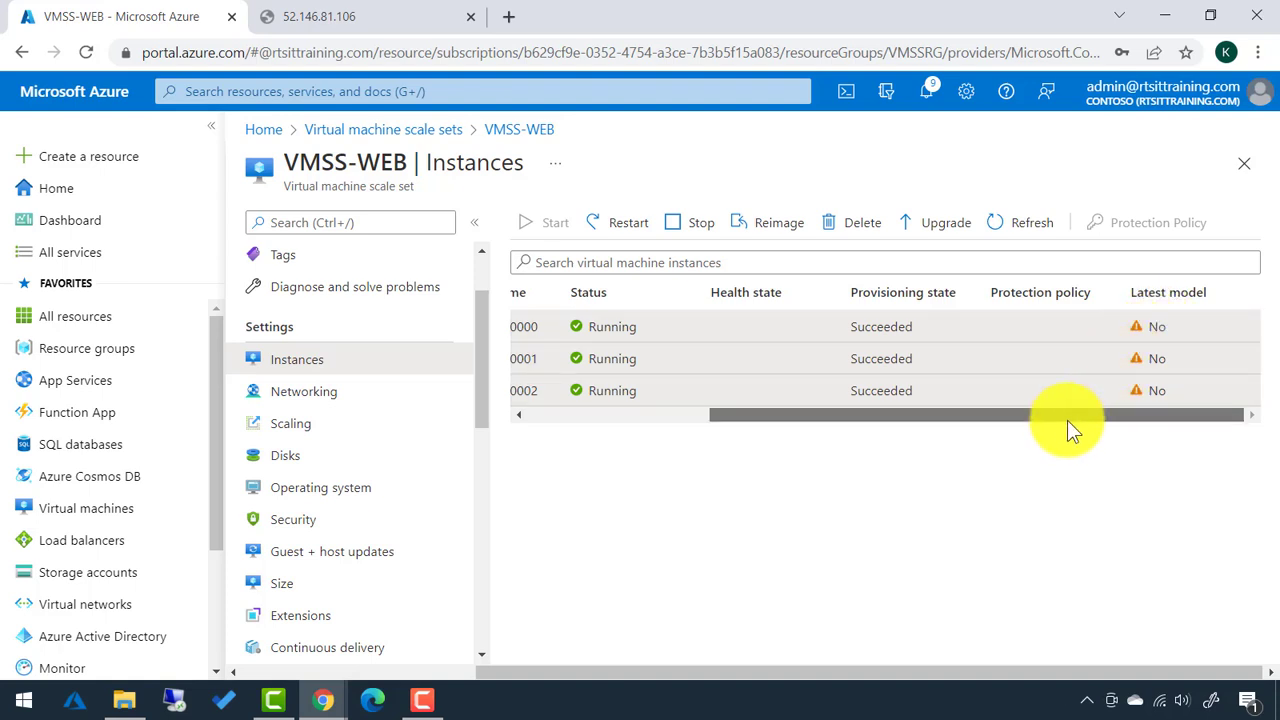
drag(1067, 420, 866, 450)
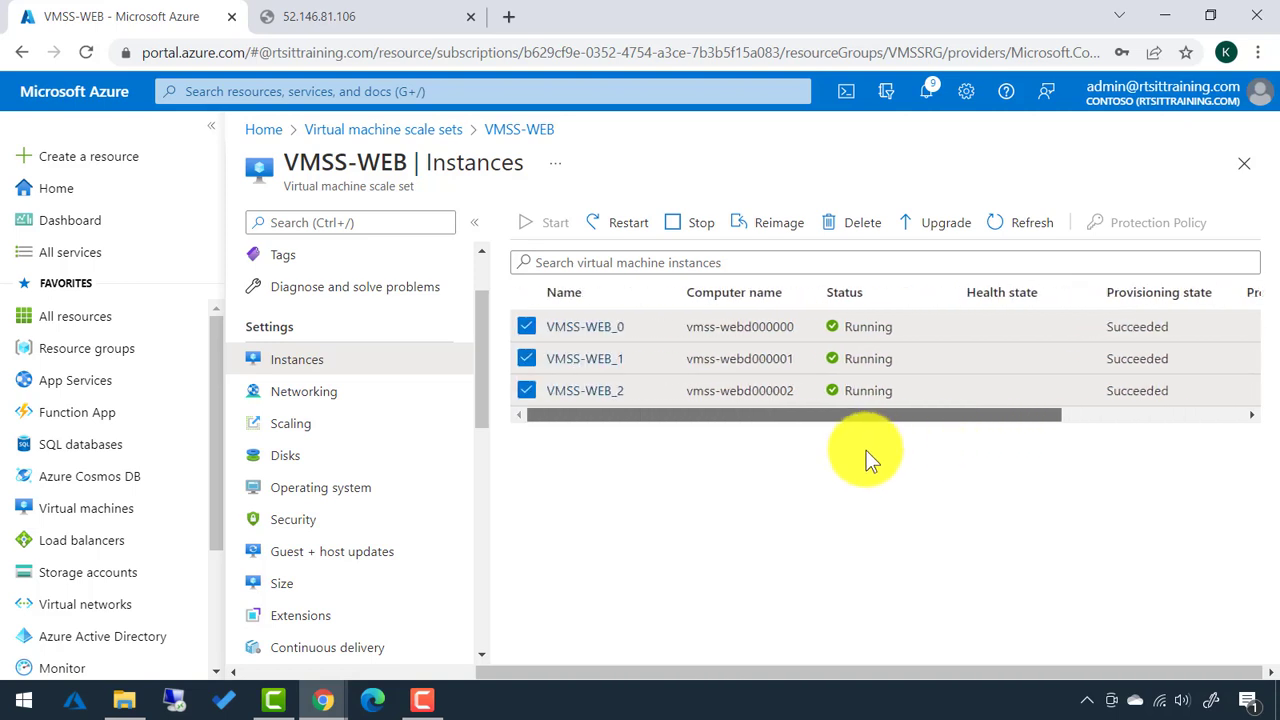
click(935, 228)
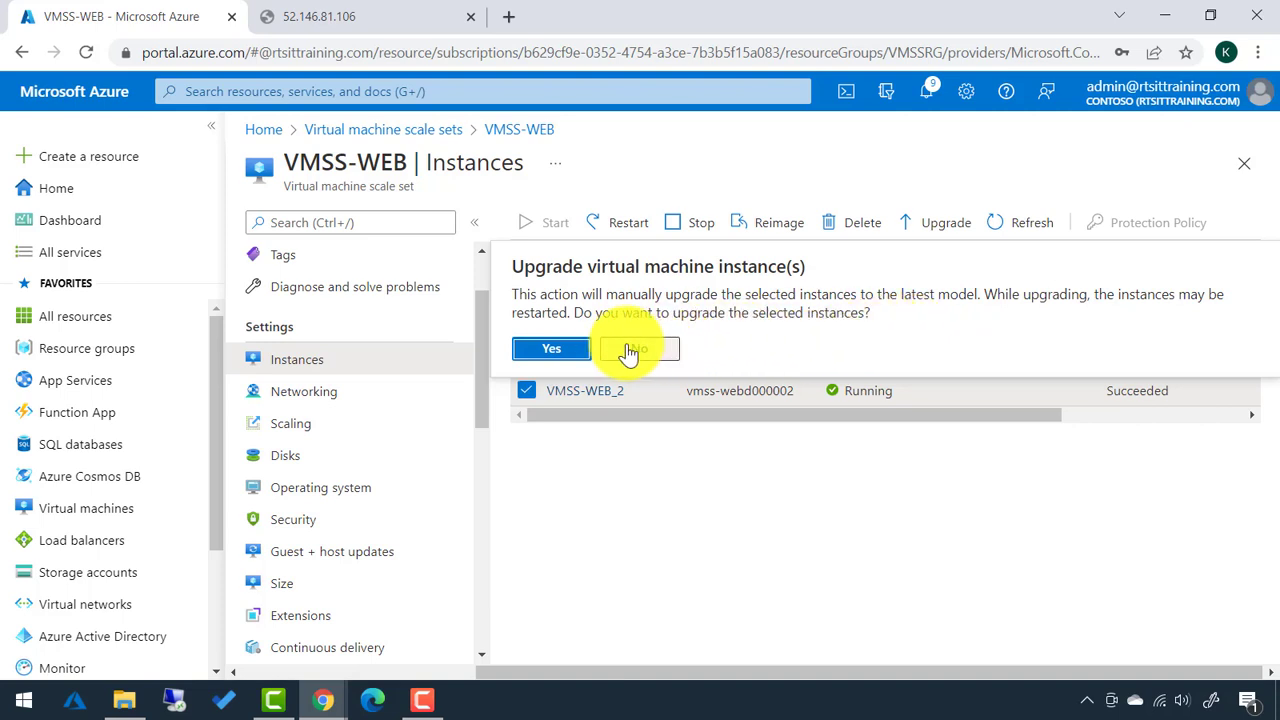
click(566, 352)
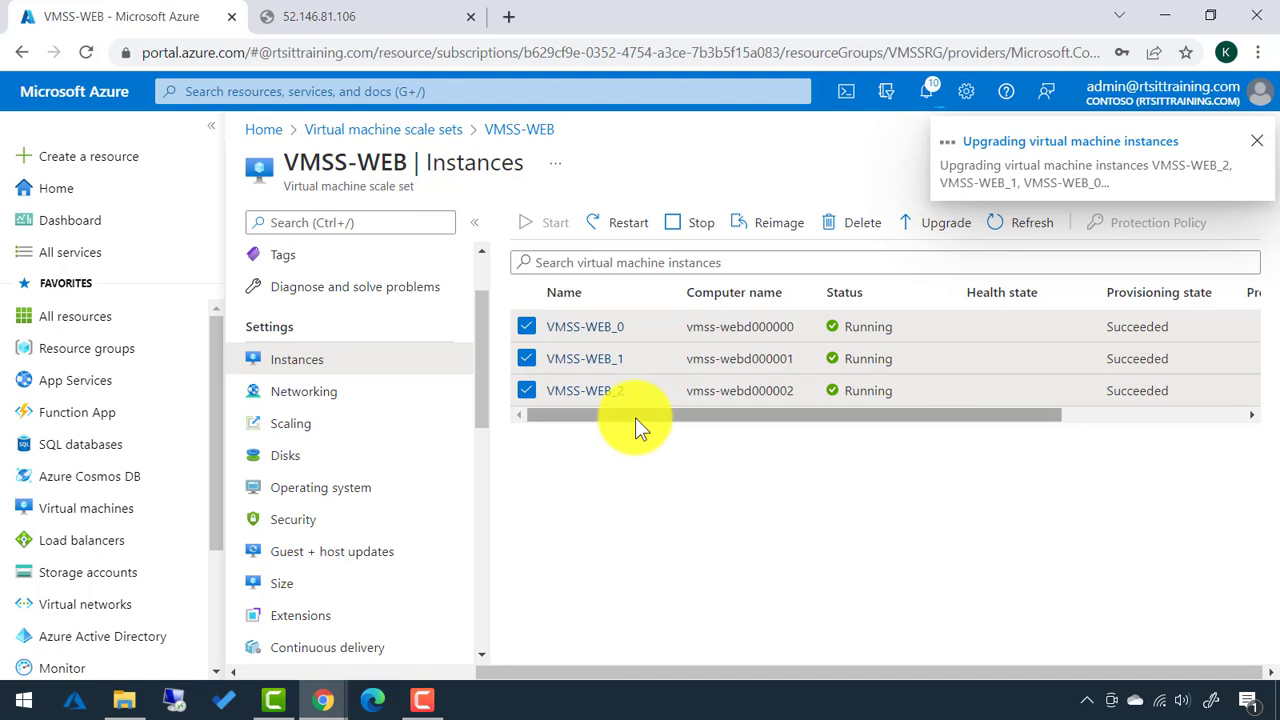
Refresh the instance list to confirm all three show Updating (Running).
drag(635, 418, 834, 438)
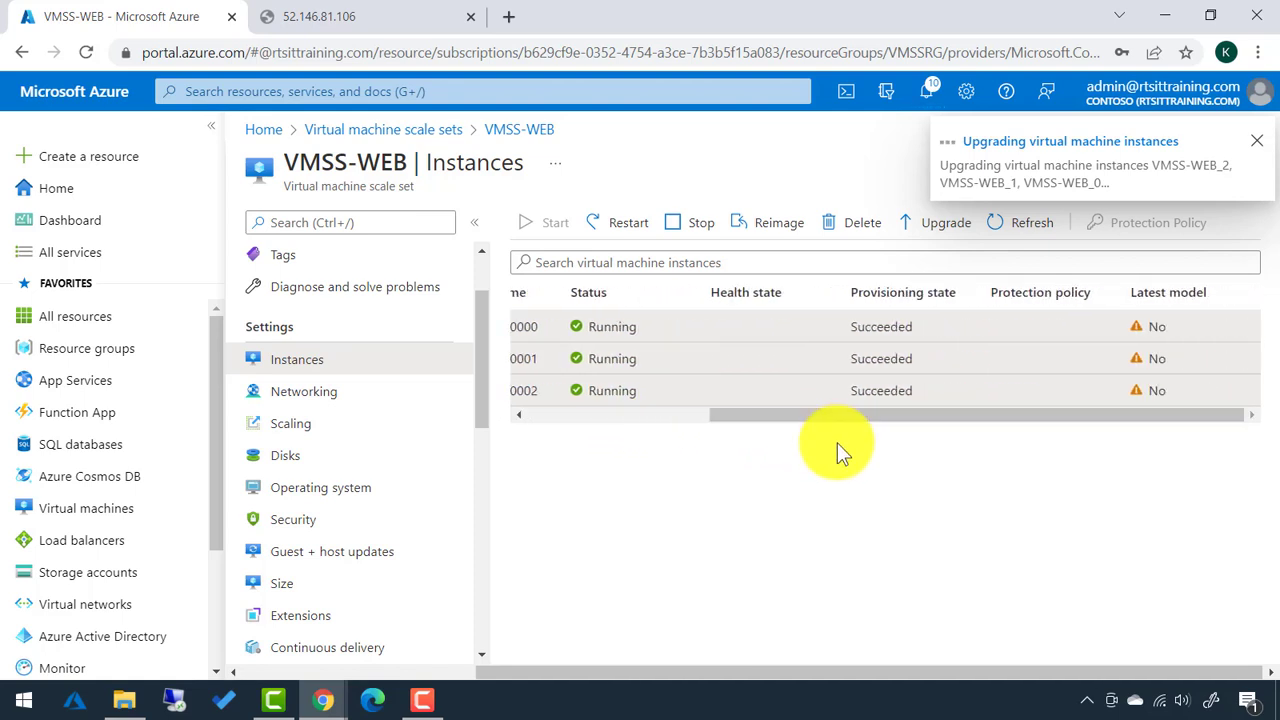
click(1030, 230)
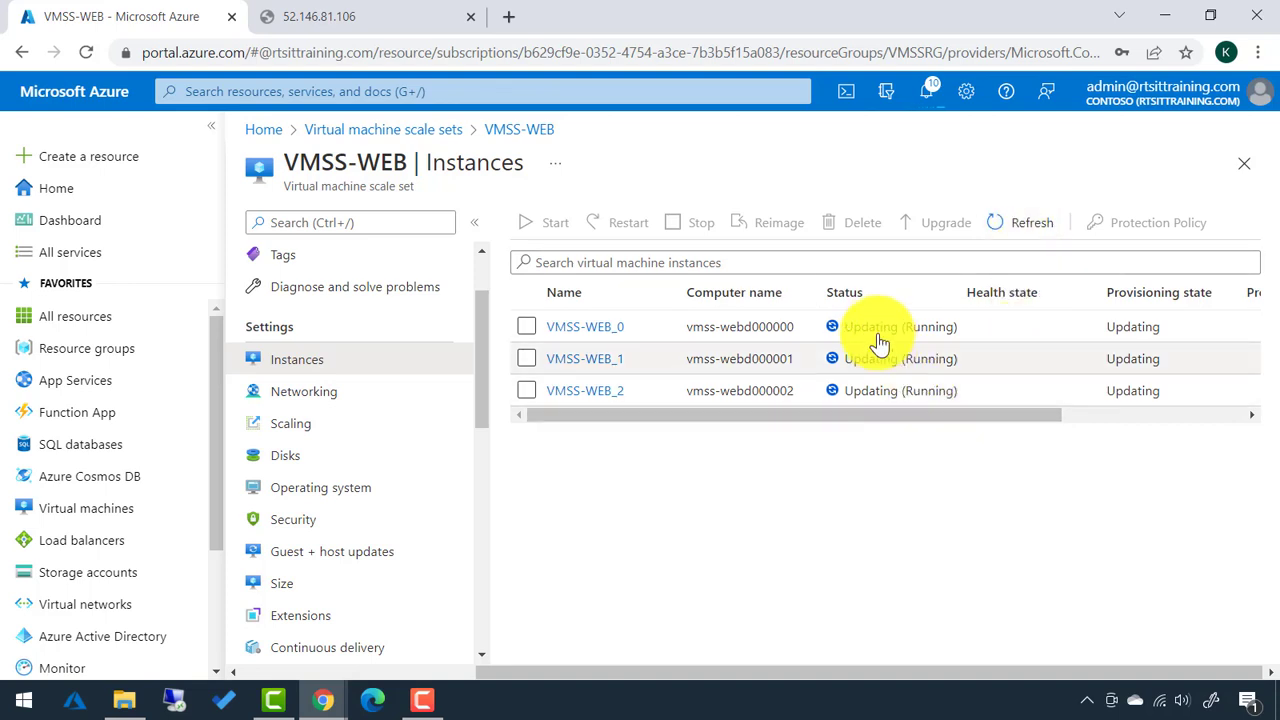
drag(895, 413, 1080, 428)
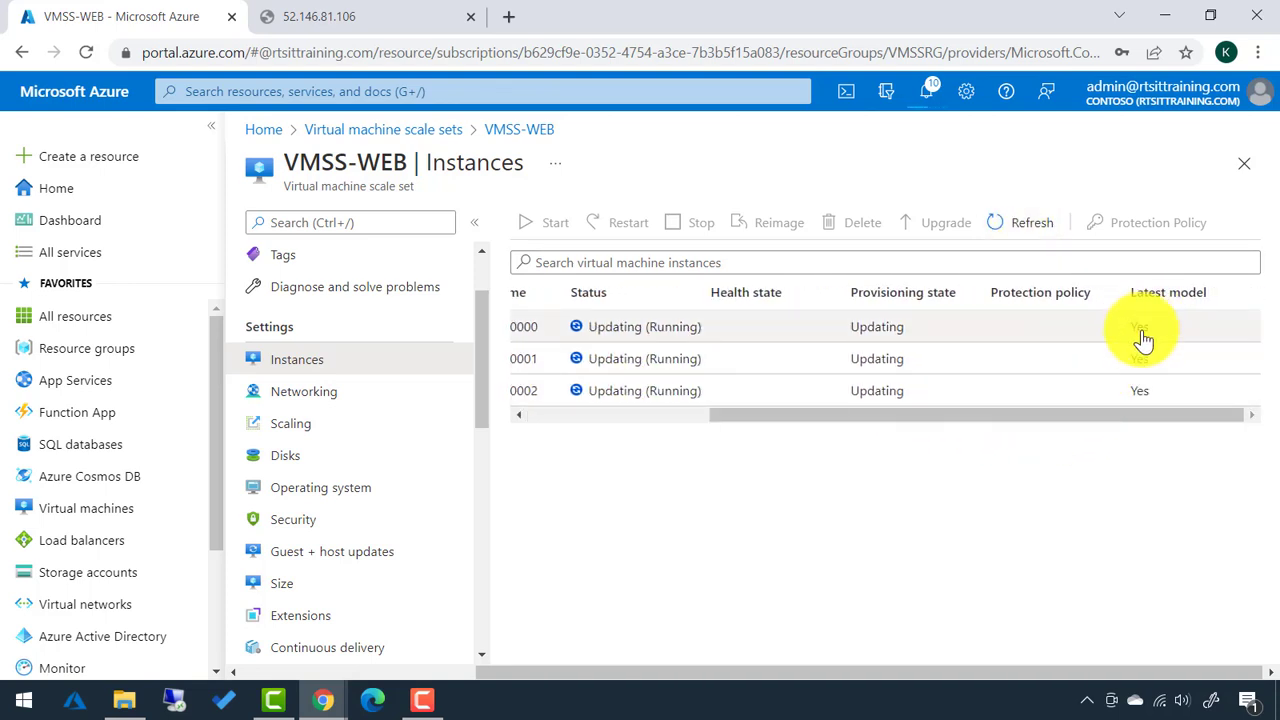
drag(1110, 418, 887, 426)
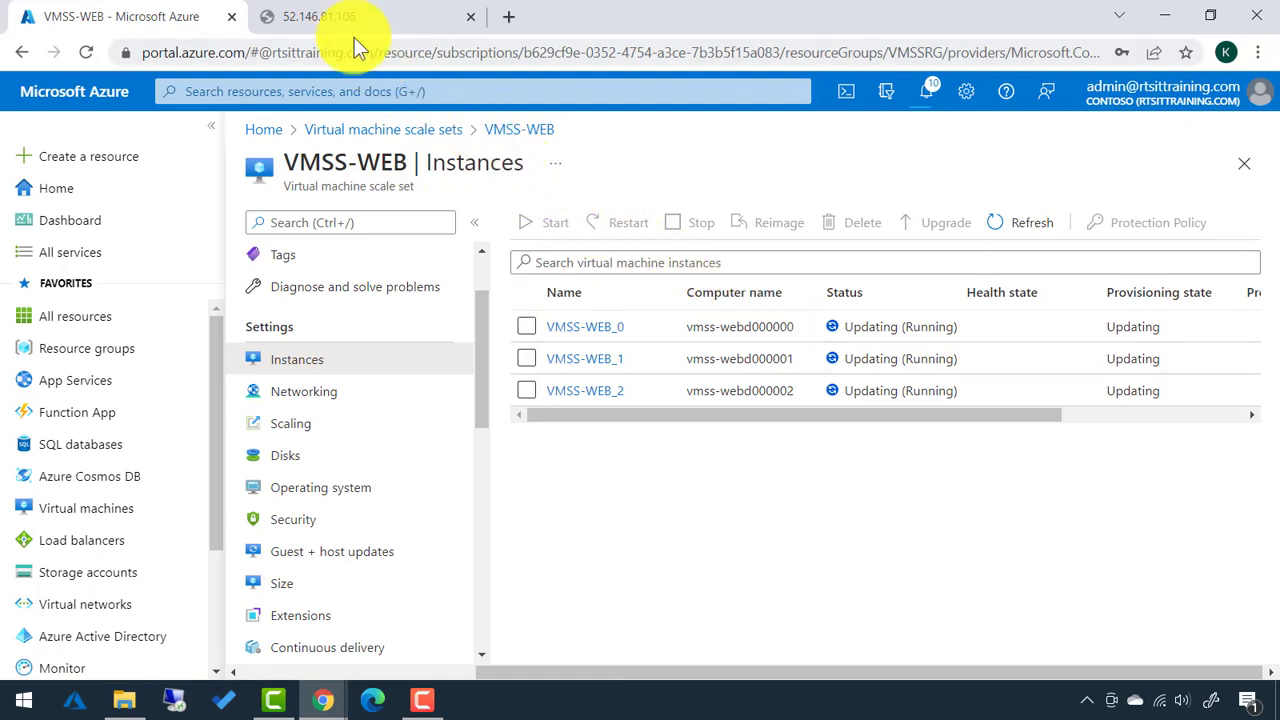
Reload 52.146.81.106 until the IIS welcome page appears, then return to the Azure tab.
click(330, 17)
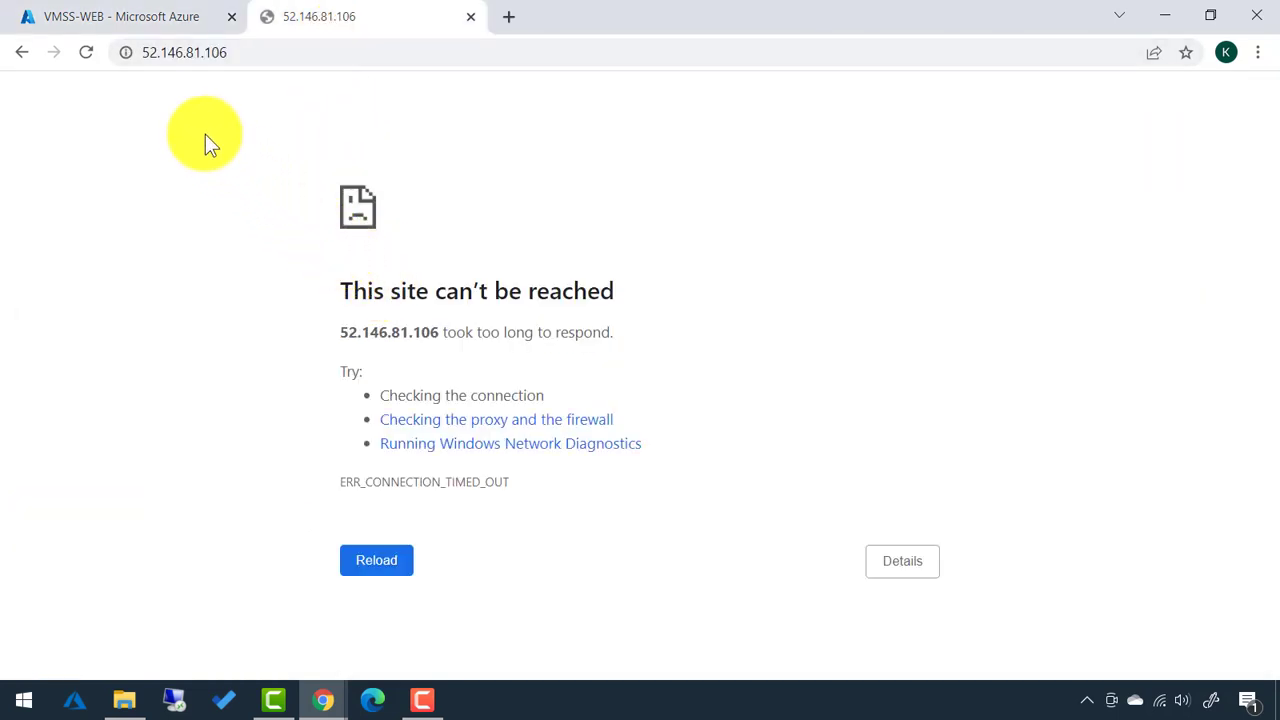
click(91, 55)
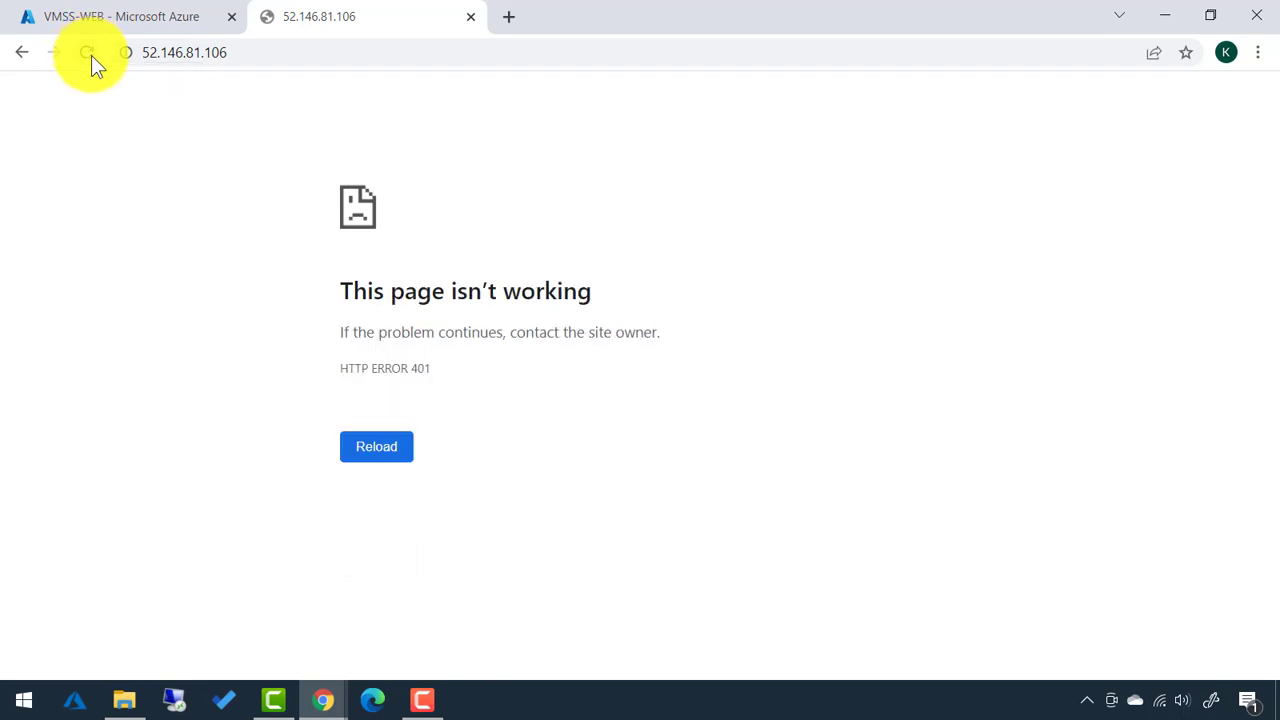
click(91, 55)
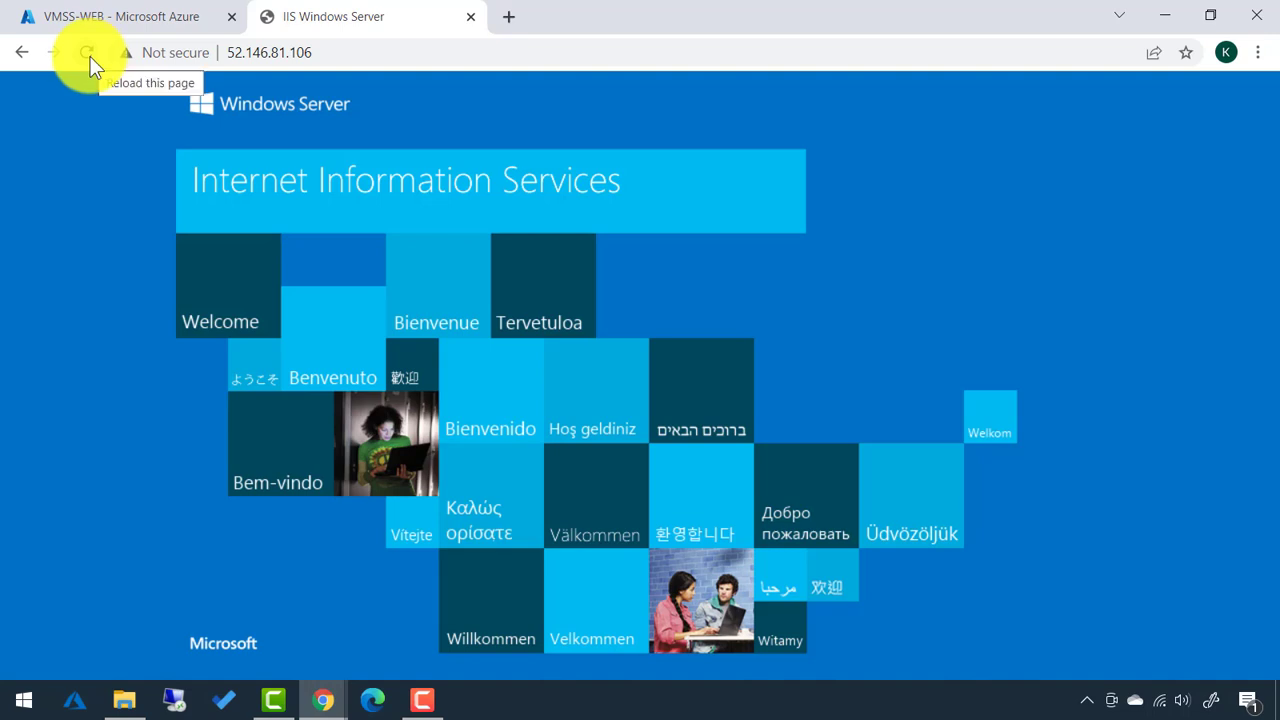
click(118, 34)
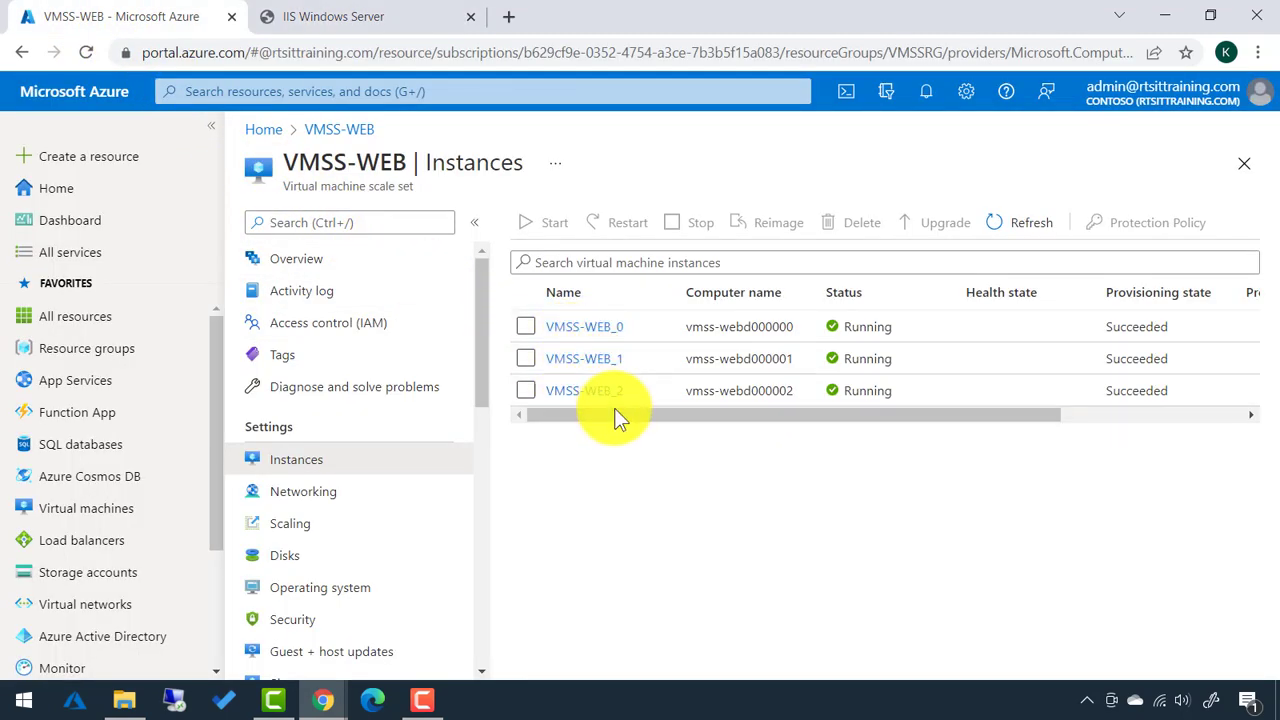
Open VMSS-WEB's Upgrade policy page and expand the Upgrade mode list, currently Manual.
drag(616, 414, 841, 456)
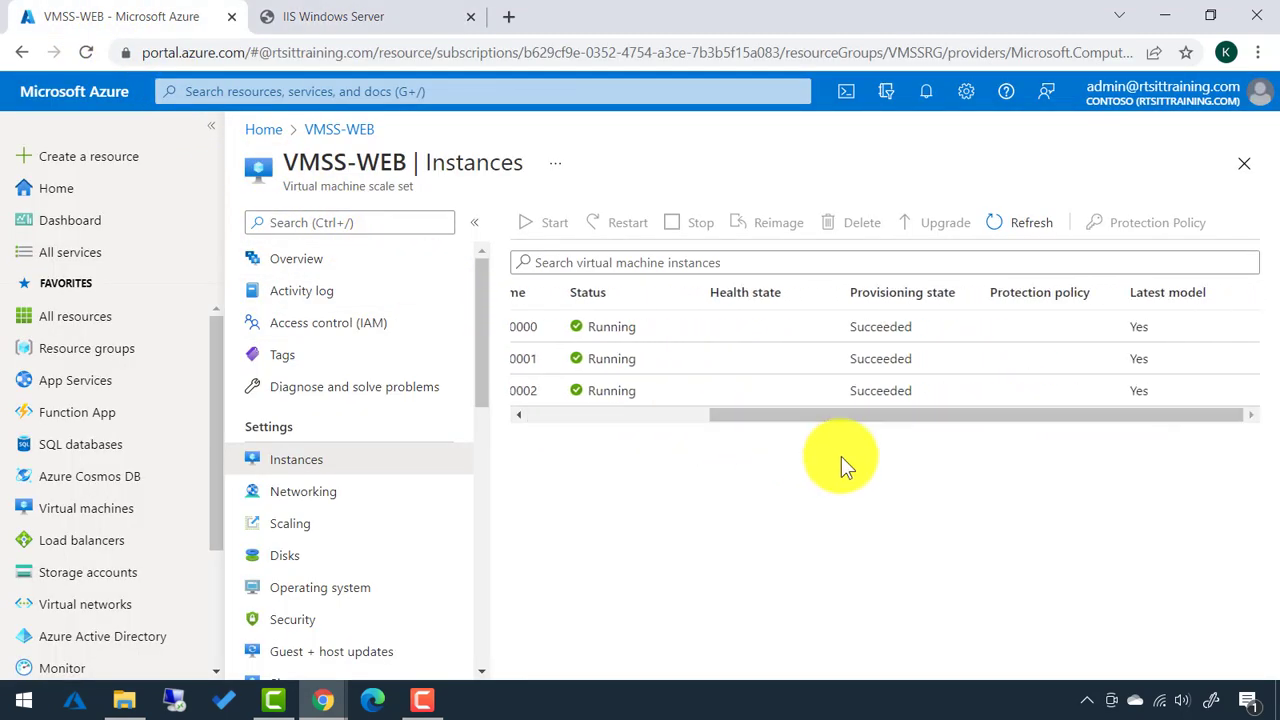
drag(1000, 416, 785, 399)
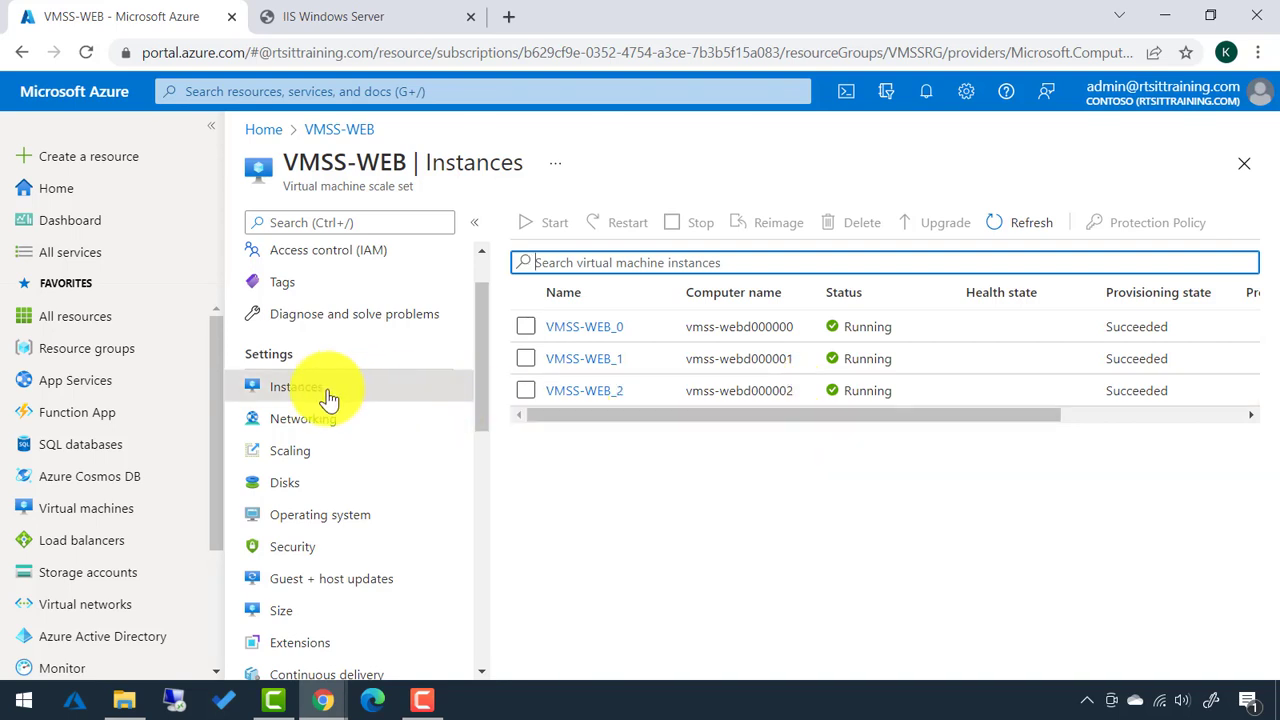
scroll(355, 437, down, 3)
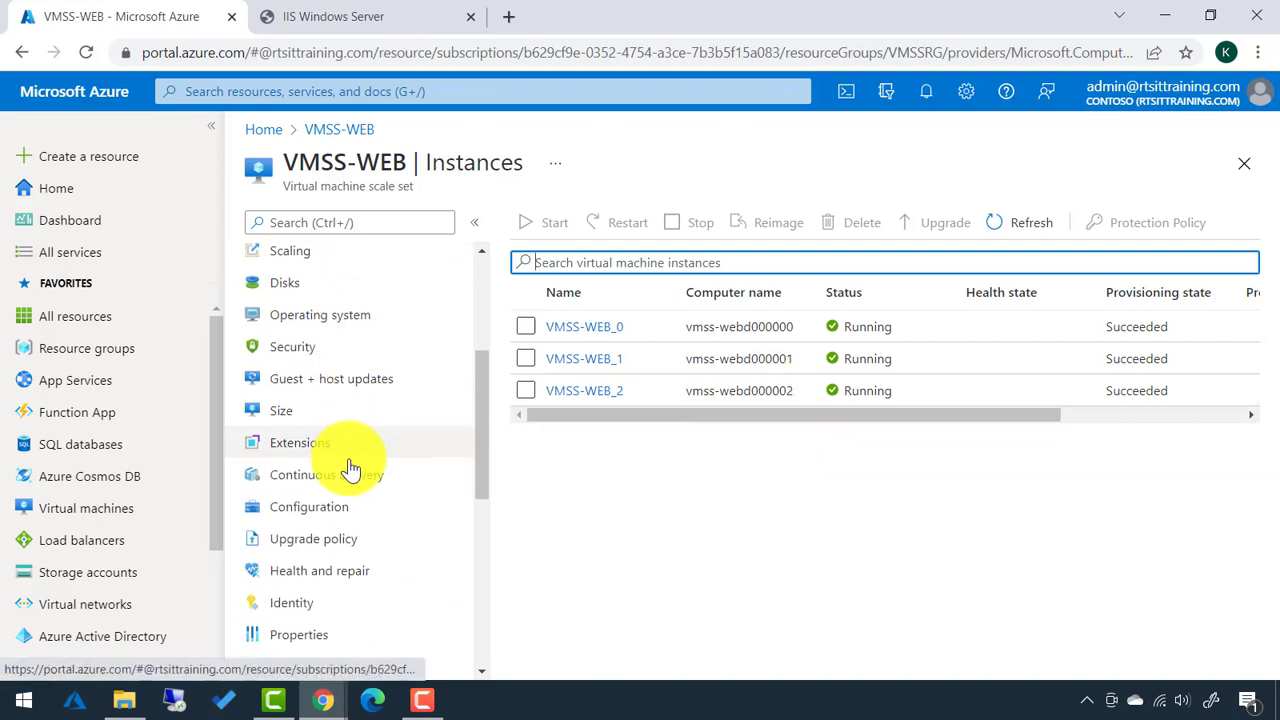
click(340, 548)
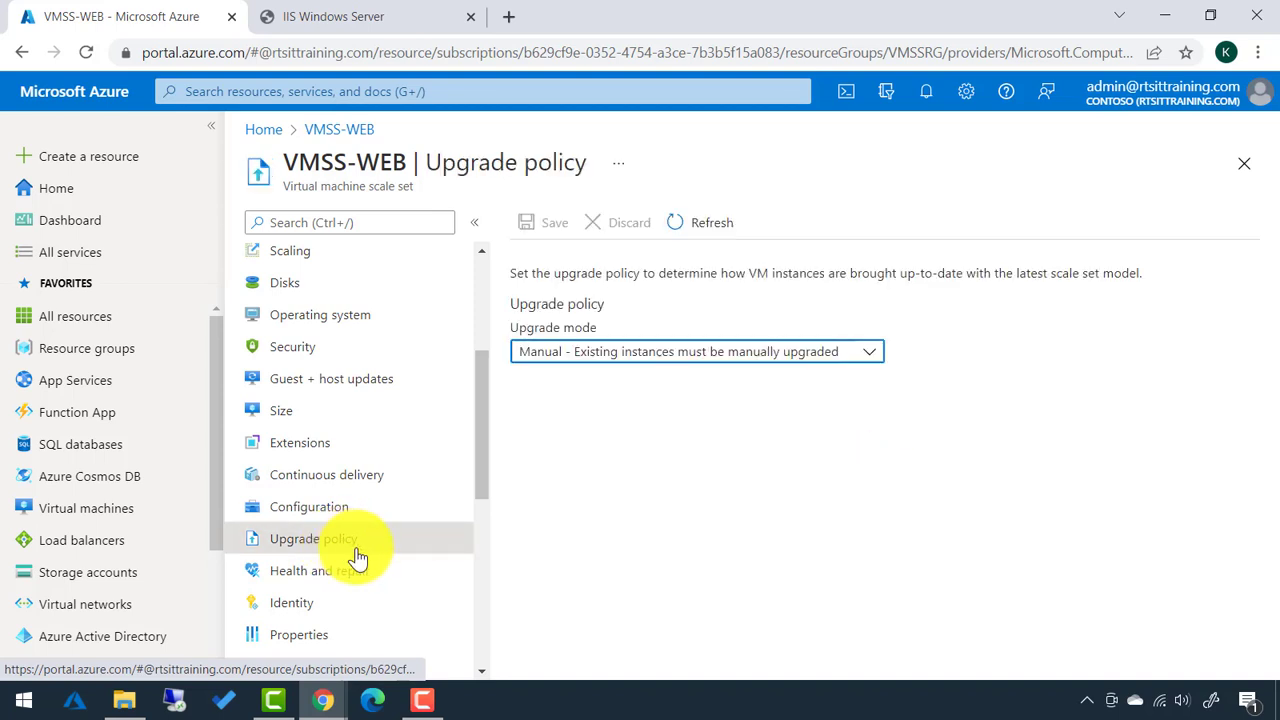
click(622, 355)
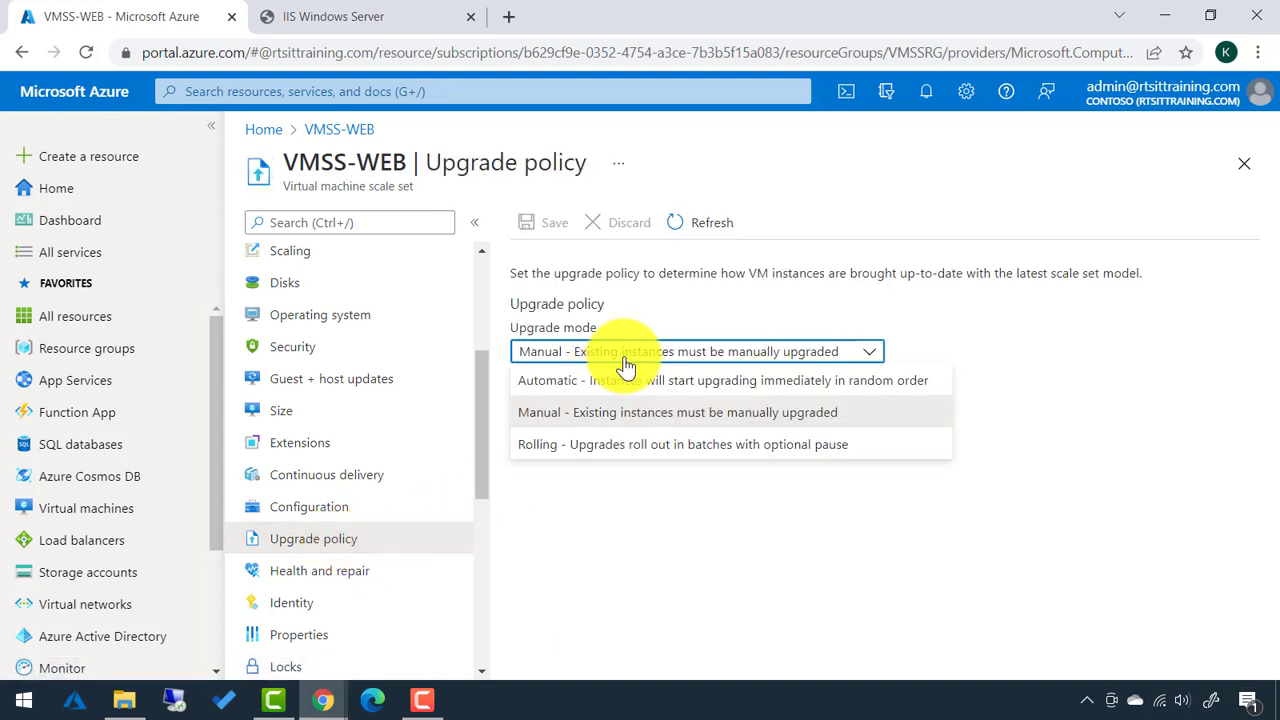